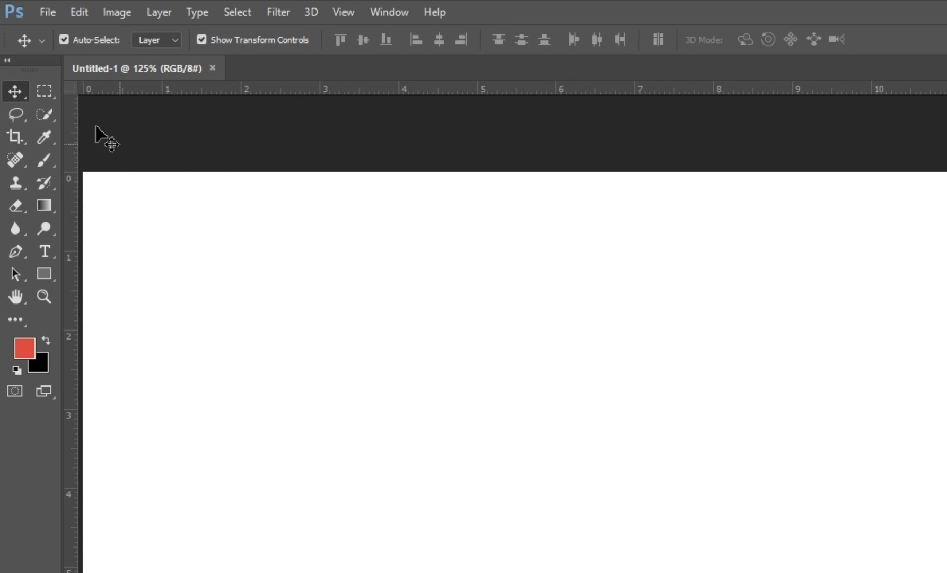
Step: Draw a rectangular marquee selection across the upper middle of the canvas and deselect it
{"action": "left_click", "coordinate": [45, 100]}
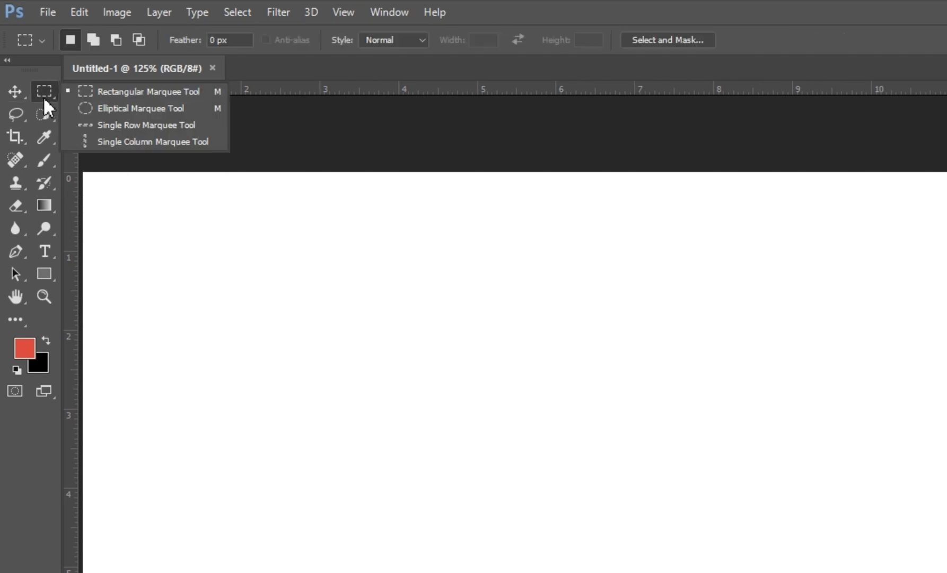
{"action": "left_click", "coordinate": [85, 92]}
{"action": "left_click", "coordinate": [41, 86]}
{"action": "left_click", "coordinate": [96, 88]}
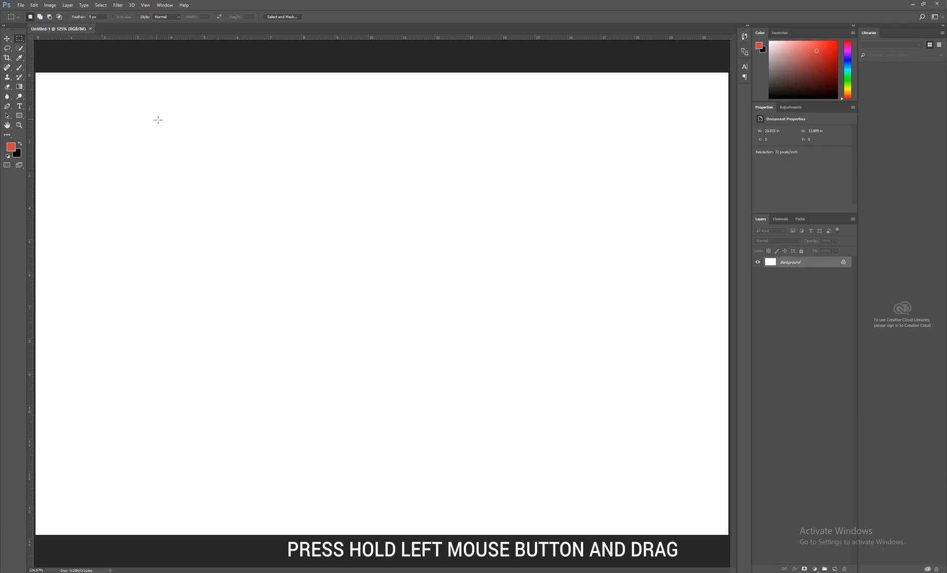
{"action": "left_click_drag", "start_coordinate": [366, 278], "coordinate": [733, 436]}
{"action": "left_click_drag", "start_coordinate": [310, 185], "coordinate": [619, 360]}
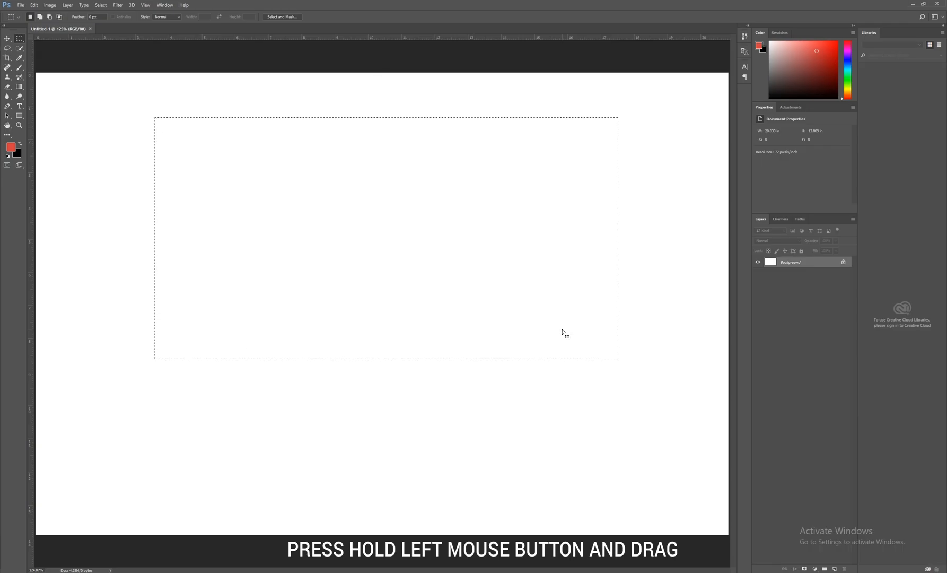
{"action": "left_click", "coordinate": [563, 311]}
Step: Undock the Layers panel, enlarge it and place it over the canvas's upper-right corner
{"action": "left_click_drag", "start_coordinate": [761, 219], "coordinate": [556, 127]}
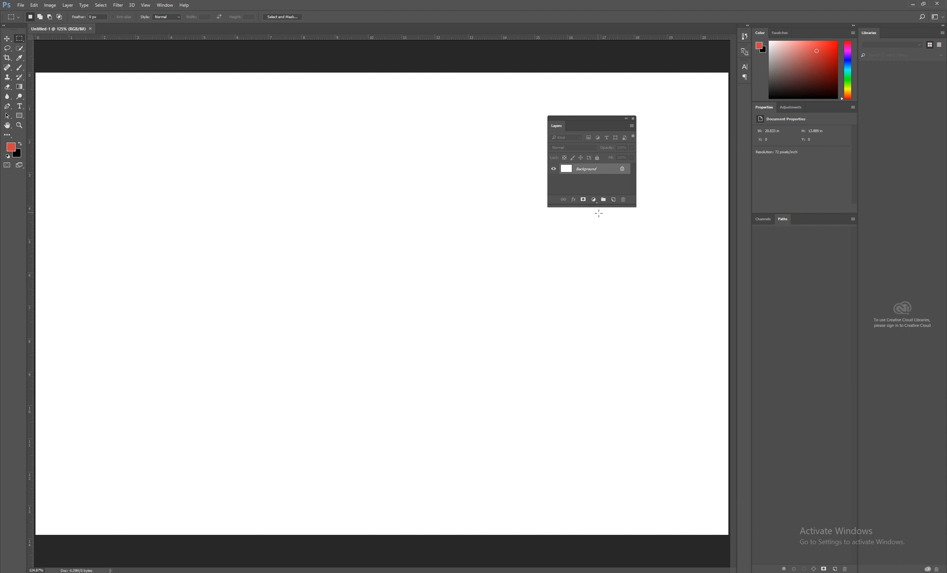
{"action": "left_click_drag", "start_coordinate": [591, 206], "coordinate": [598, 298]}
{"action": "left_click_drag", "start_coordinate": [637, 190], "coordinate": [692, 190]}
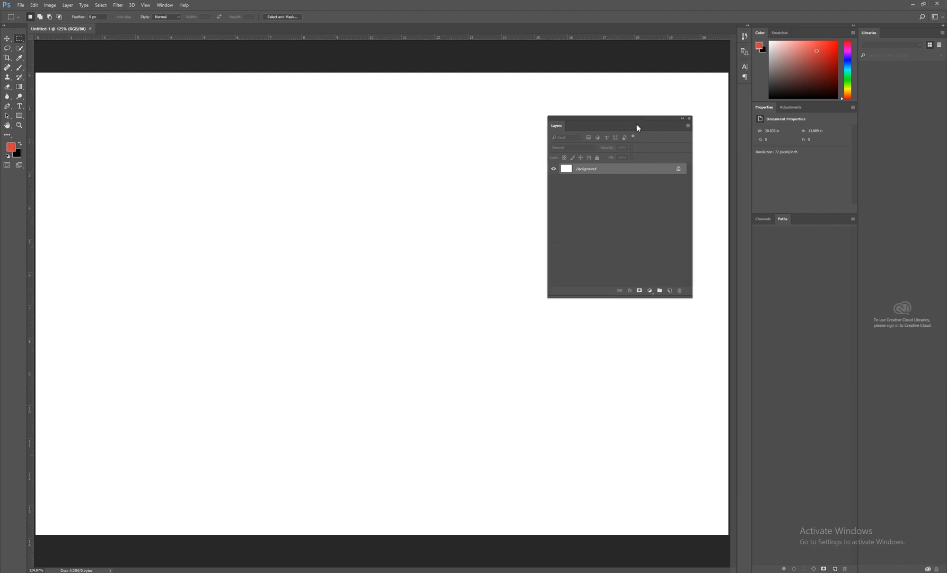
{"action": "left_click_drag", "start_coordinate": [636, 124], "coordinate": [655, 121]}
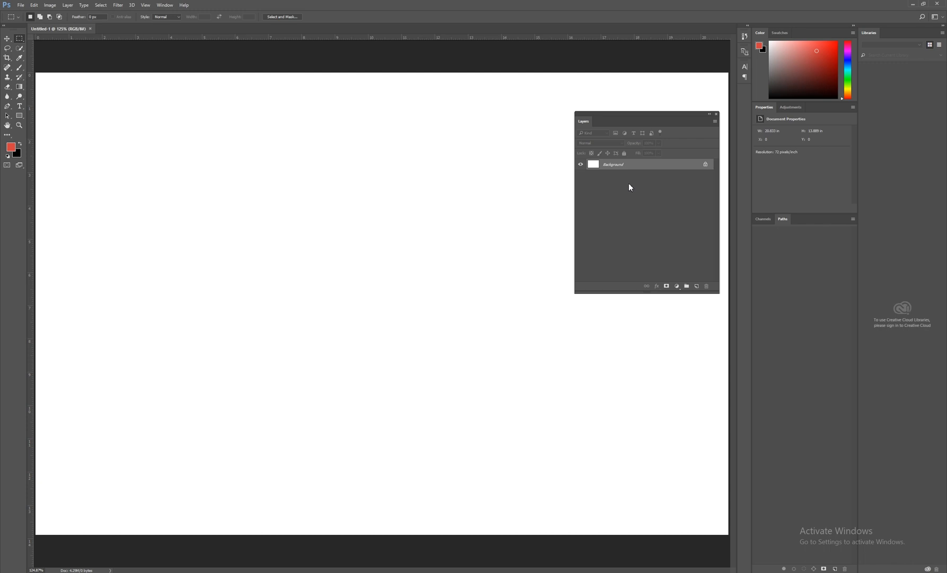
{"action": "left_click_drag", "start_coordinate": [632, 118], "coordinate": [641, 78]}
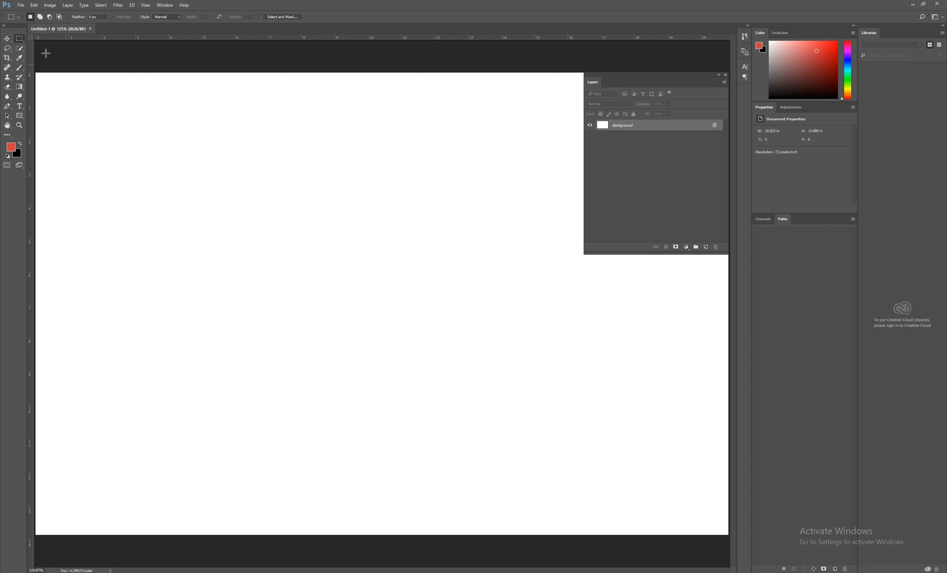
Step: Draw a rectangular marquee selection about 10.7 by 6.2 in near the middle of the canvas
{"action": "left_click", "coordinate": [7, 39]}
{"action": "left_click", "coordinate": [31, 38]}
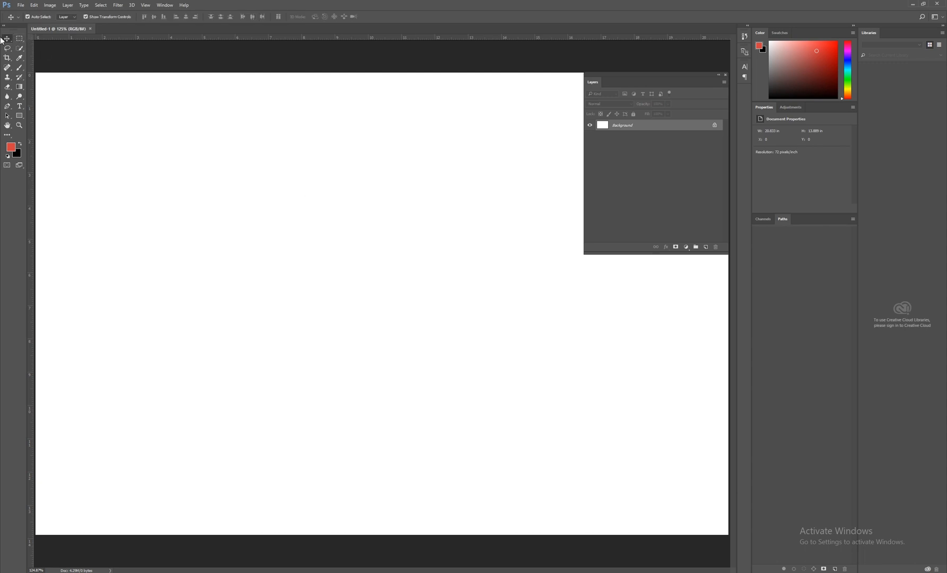
{"action": "right_click", "coordinate": [7, 38]}
{"action": "left_click", "coordinate": [33, 38]}
{"action": "left_click", "coordinate": [22, 38]}
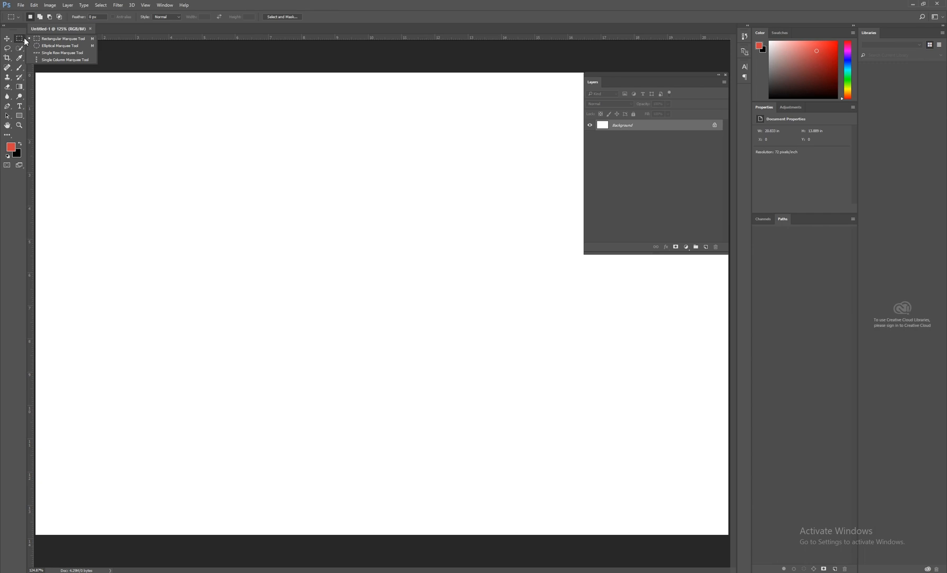
{"action": "left_click", "coordinate": [43, 39]}
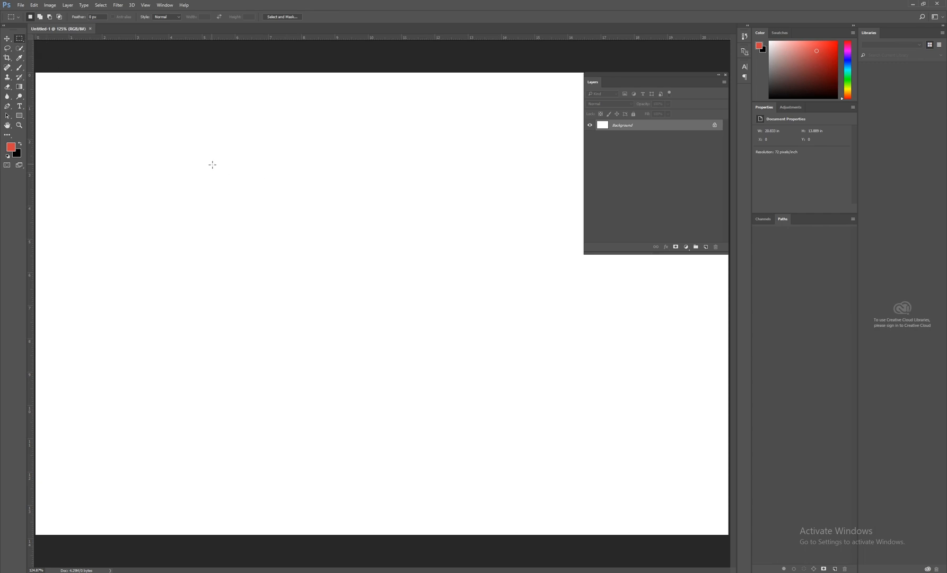
{"action": "left_click_drag", "start_coordinate": [211, 163], "coordinate": [566, 369]}
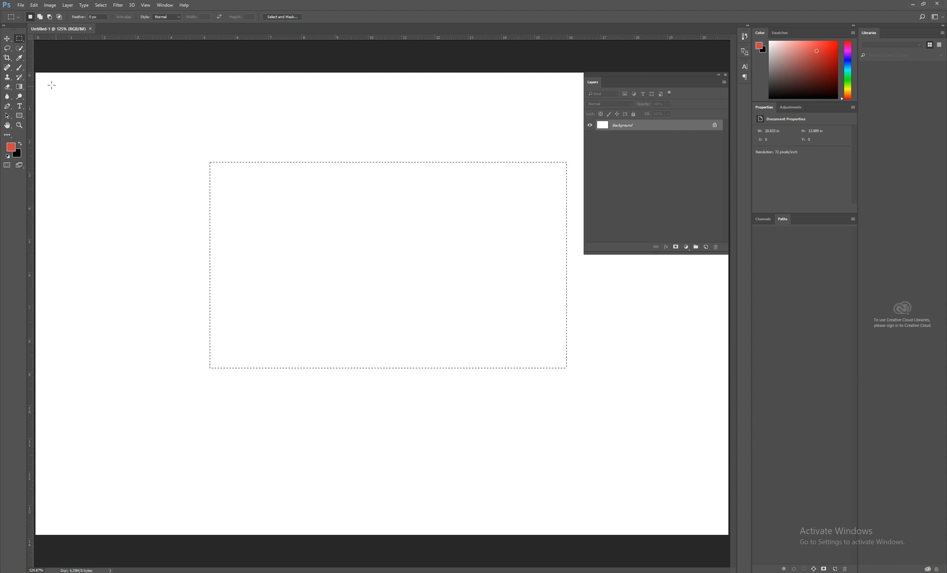
Step: Paint the inside of the rectangular selection red with the Brush tool and deselect it
{"action": "left_click", "coordinate": [20, 68]}
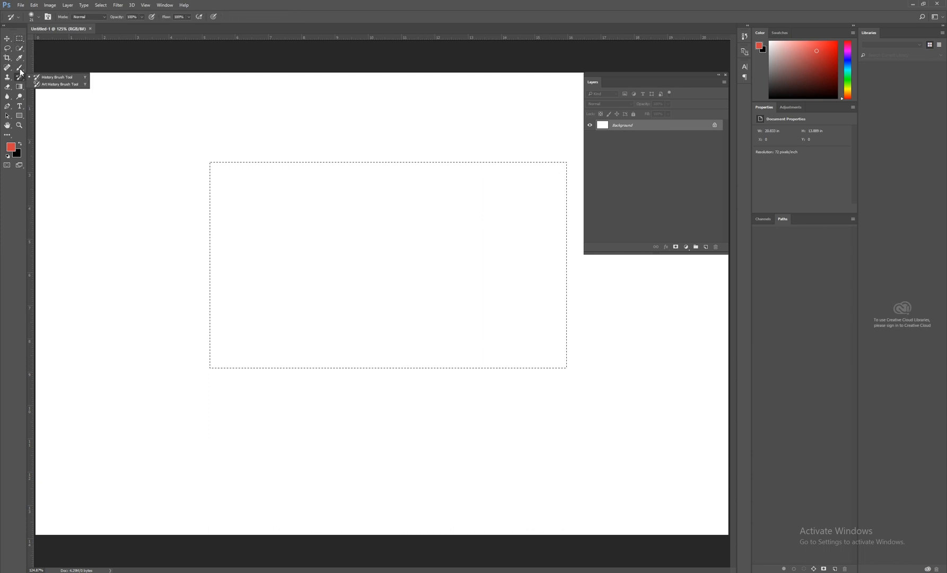
{"action": "right_click", "coordinate": [19, 67]}
{"action": "left_click", "coordinate": [47, 75]}
{"action": "right_click", "coordinate": [22, 58]}
{"action": "right_click", "coordinate": [21, 68]}
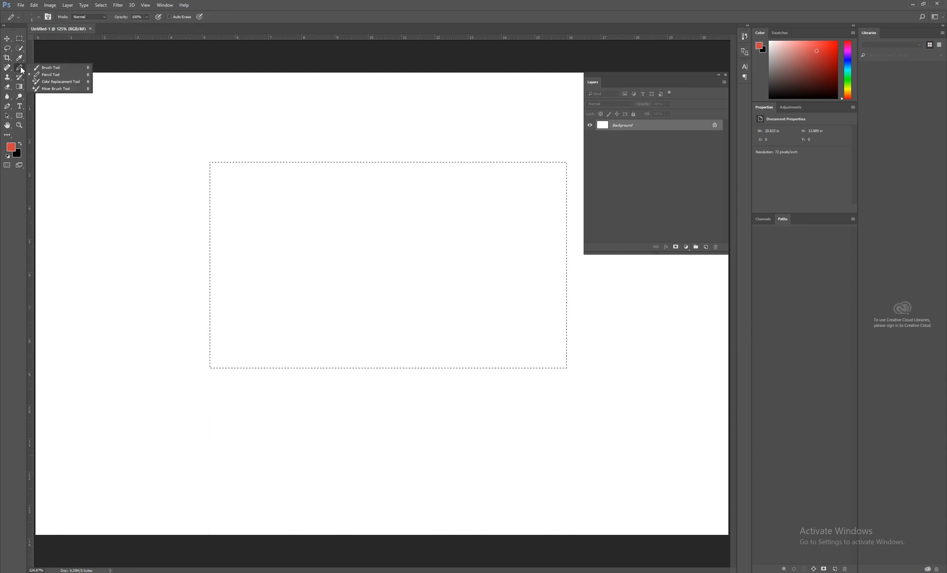
{"action": "left_click", "coordinate": [51, 68]}
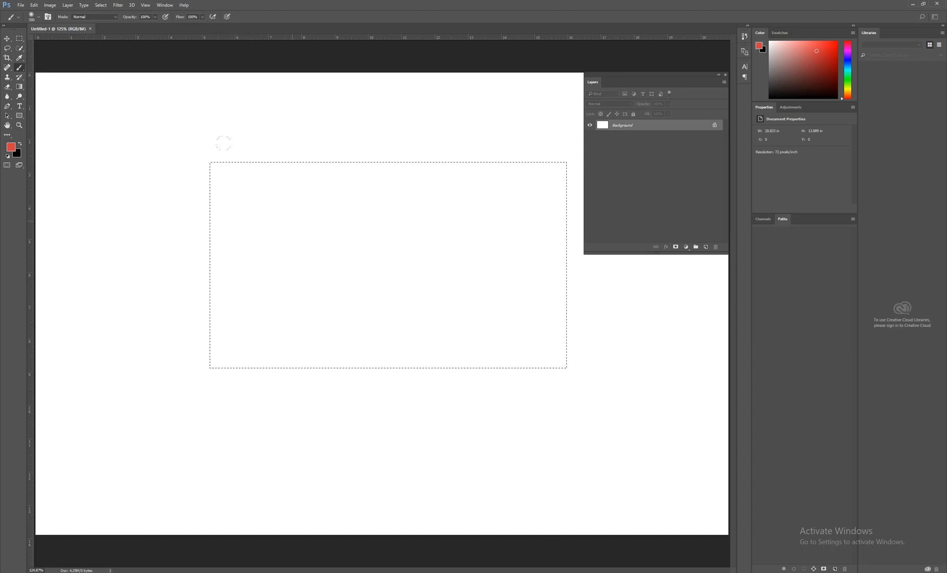
{"action": "left_click_drag", "start_coordinate": [228, 191], "coordinate": [610, 350]}
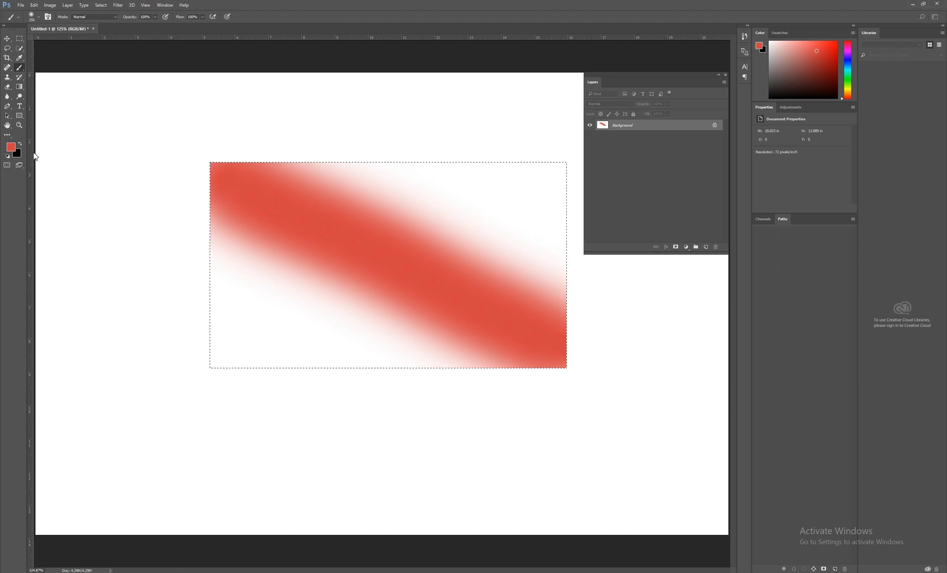
{"action": "left_click_drag", "start_coordinate": [173, 310], "coordinate": [493, 432]}
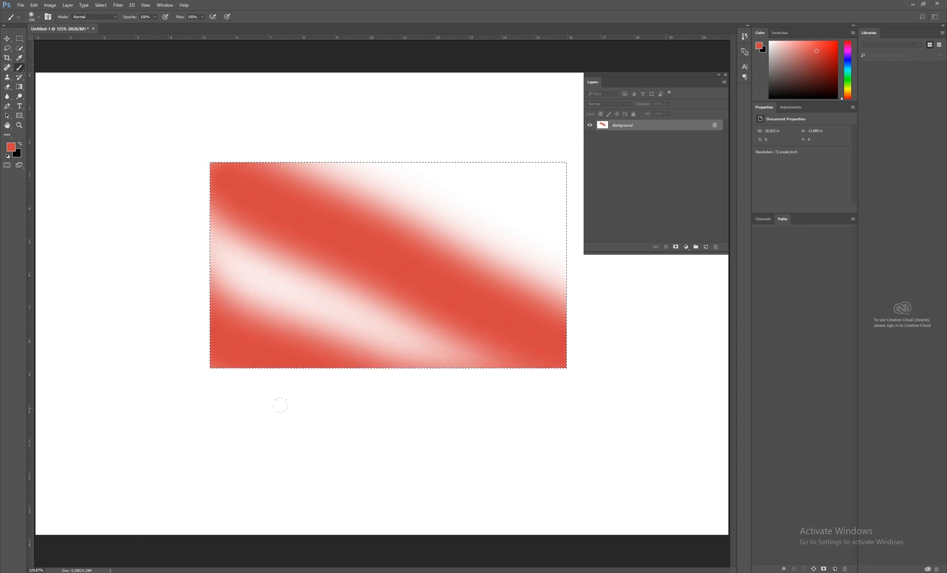
{"action": "mouse_move", "coordinate": [377, 441]}
{"action": "left_mouse_down"}
{"action": "mouse_move", "coordinate": [395, 97]}
{"action": "mouse_move", "coordinate": [461, 88]}
{"action": "left_mouse_up"}
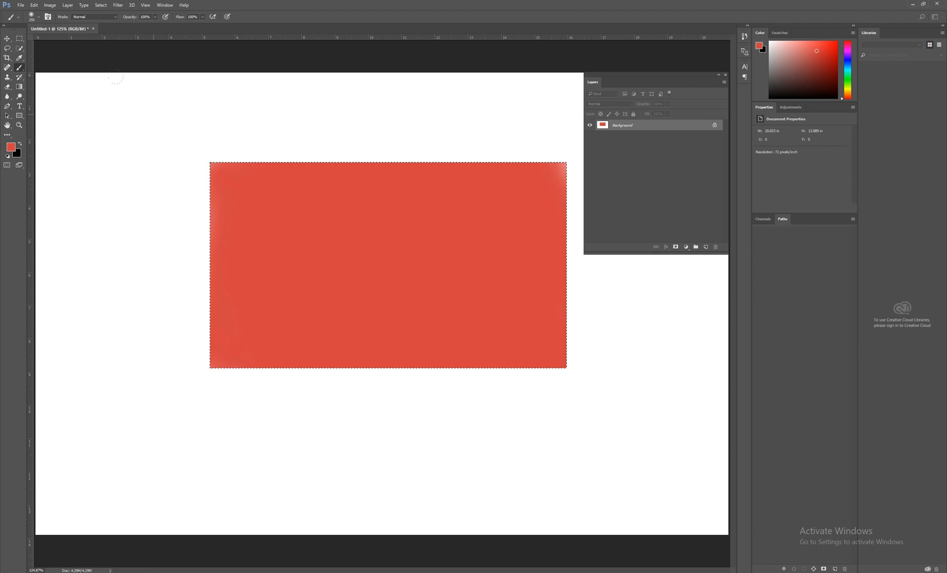
{"action": "left_click", "coordinate": [7, 39]}
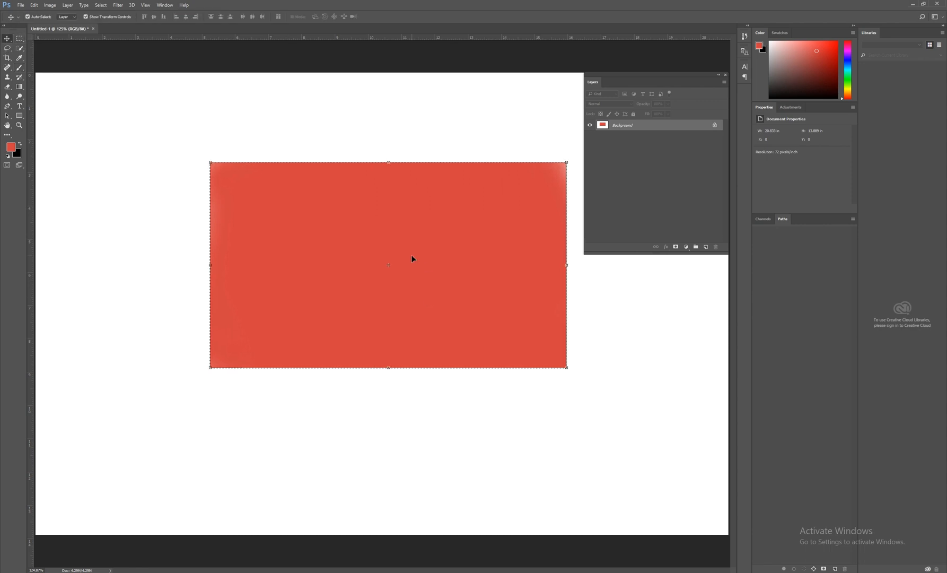
{"action": "key", "text": "ctrl+d"}
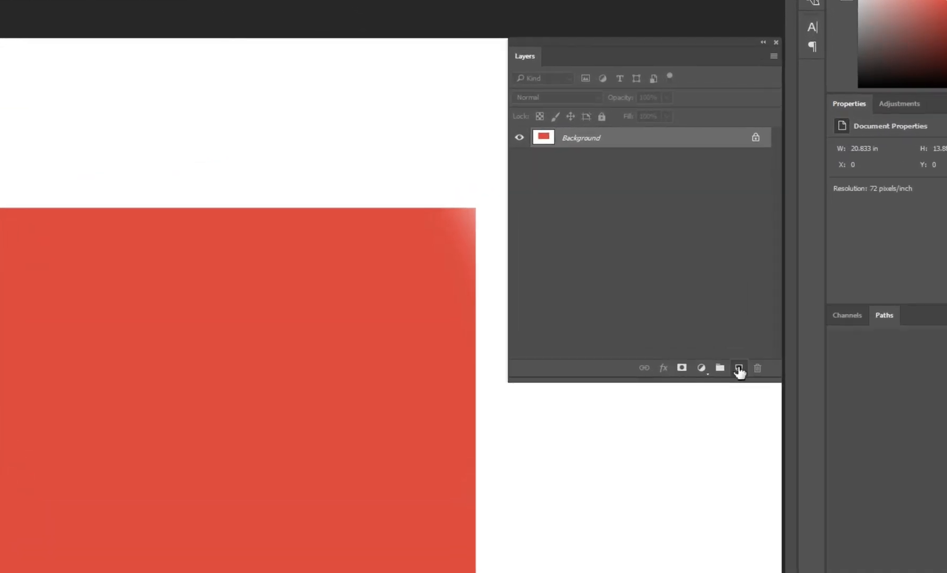
Step: Add a new layer above the background and toggle the visibility of both layers off and on
{"action": "left_click", "coordinate": [738, 368]}
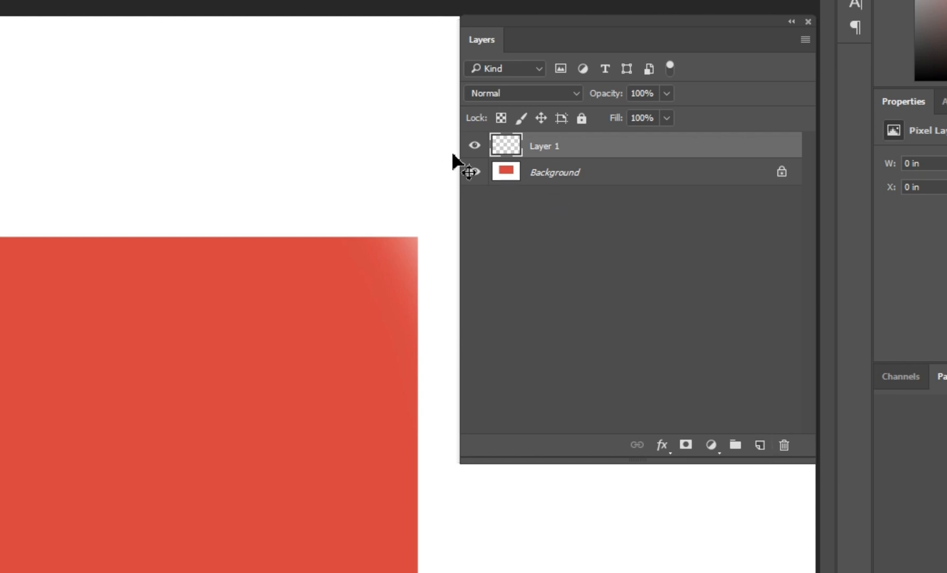
{"action": "left_click", "coordinate": [680, 202]}
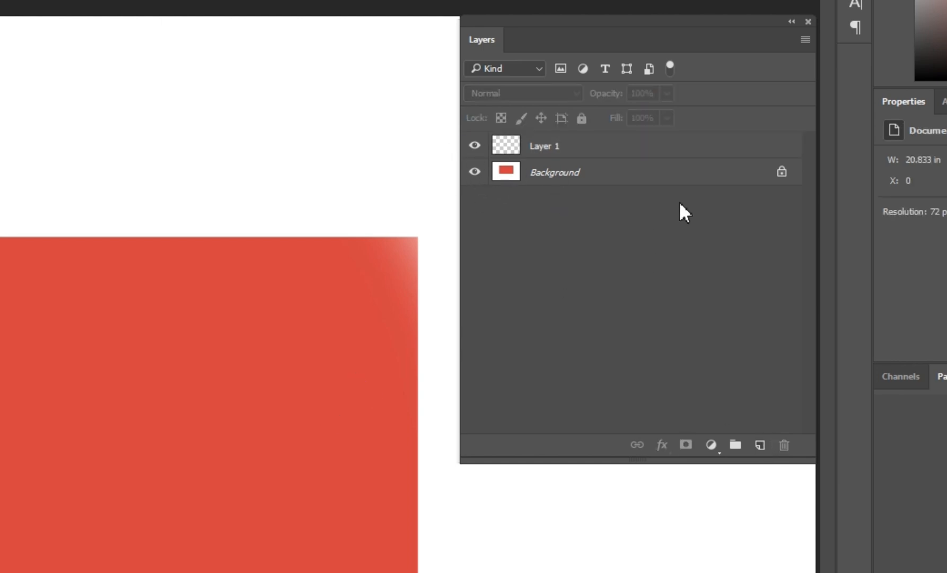
{"action": "left_click", "coordinate": [474, 172]}
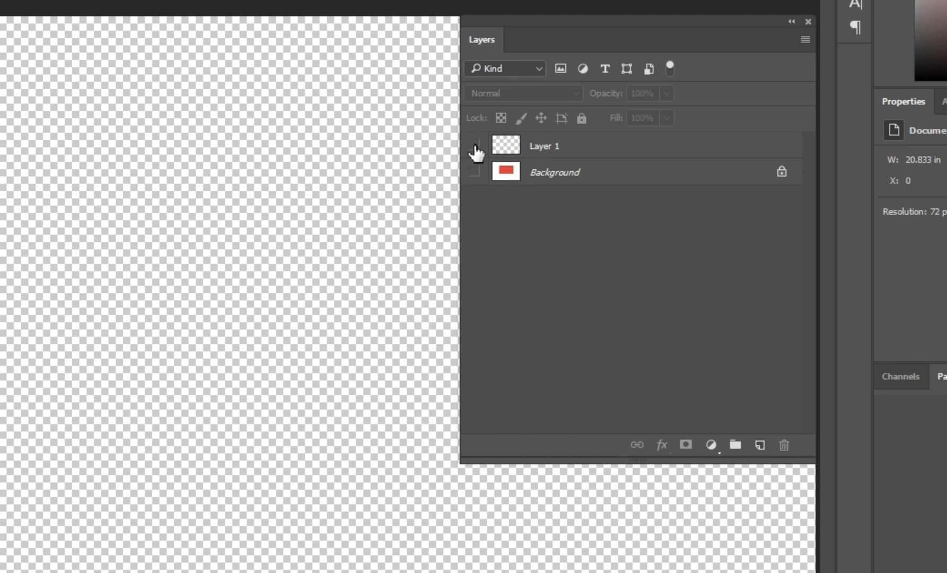
{"action": "left_click", "coordinate": [475, 172]}
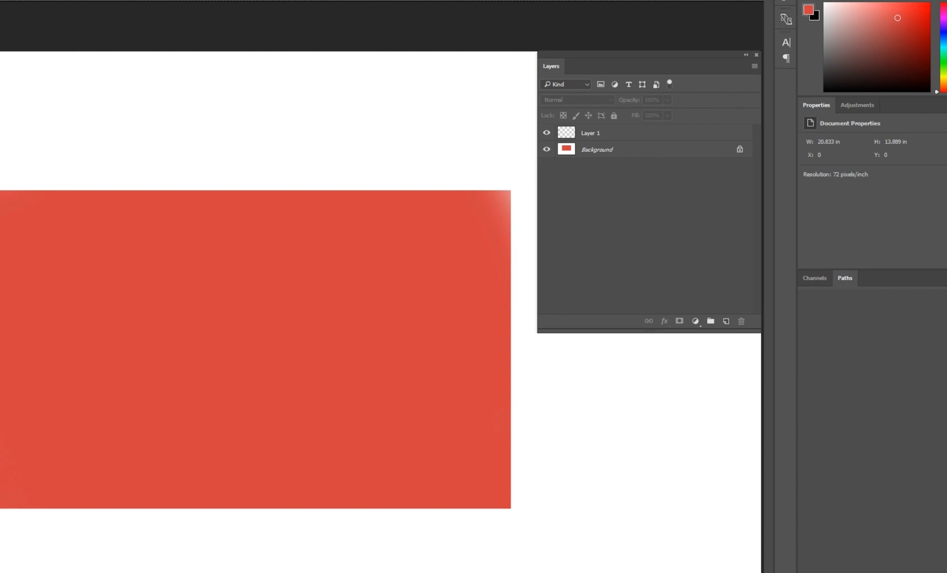
Step: Draw a rectangular selection about 8.8 by 9.7 in overlapping most of the red rectangle from its left side and make Layer 1 active
{"action": "left_click_drag", "start_coordinate": [184, 121], "coordinate": [442, 406]}
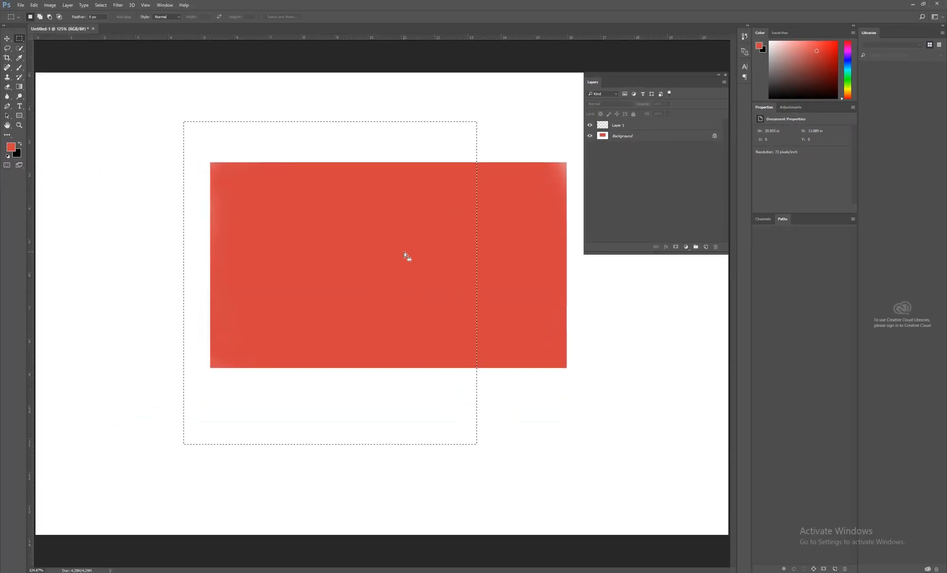
{"action": "left_click", "coordinate": [629, 129]}
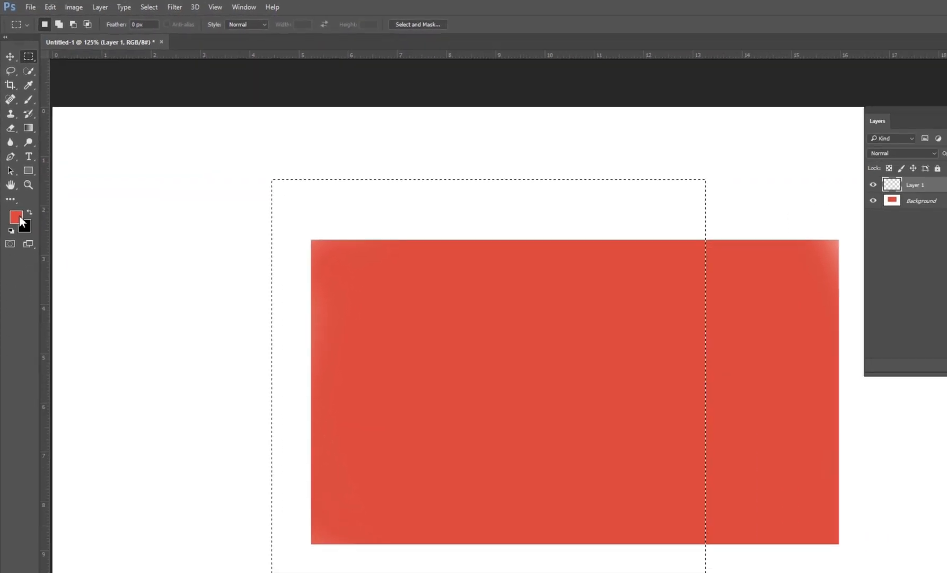
Step: Set the foreground color to blue 2311a7 and the background color to a purple with hue 299°
{"action": "left_click", "coordinate": [16, 217]}
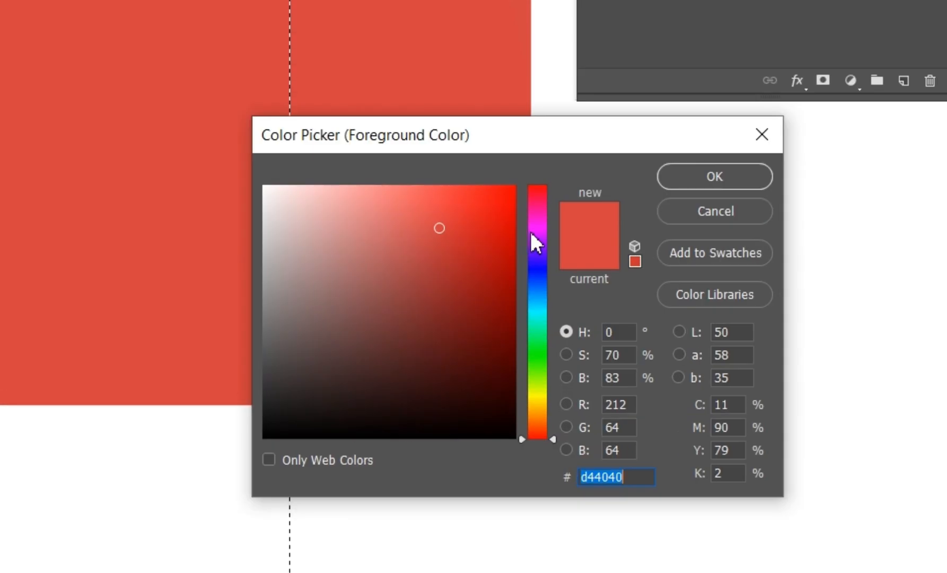
{"action": "left_click_drag", "start_coordinate": [531, 236], "coordinate": [531, 265]}
{"action": "left_click", "coordinate": [490, 272]}
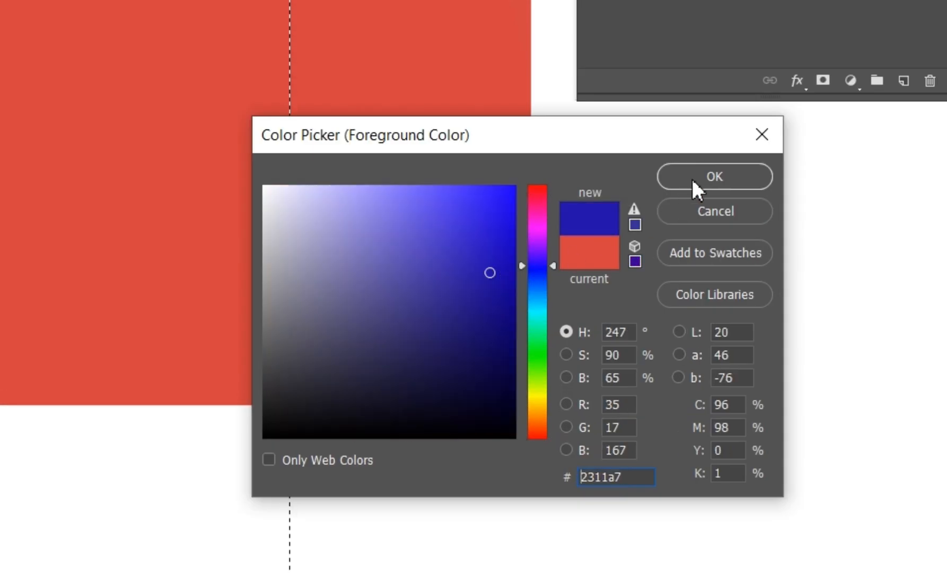
{"action": "left_click", "coordinate": [692, 179]}
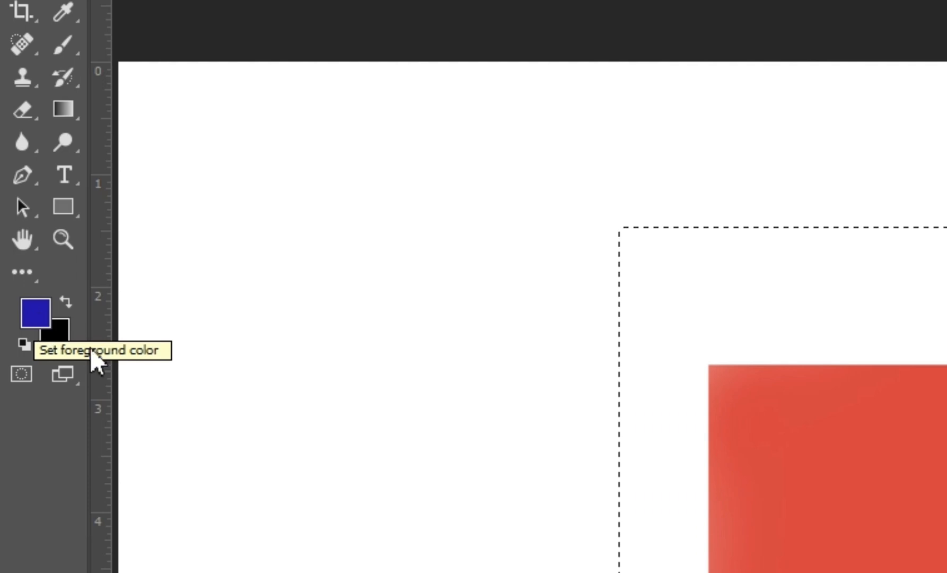
{"action": "left_click", "coordinate": [64, 333]}
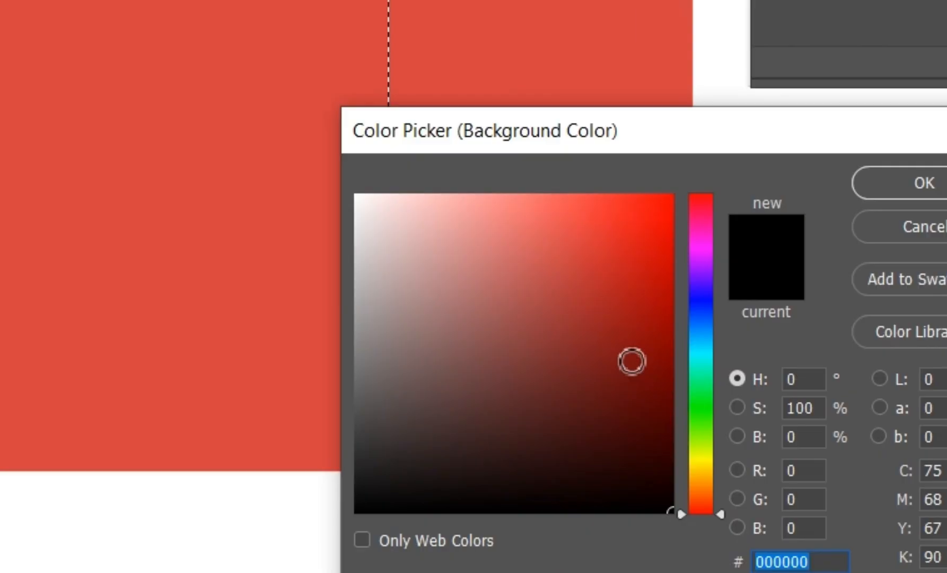
{"action": "left_click", "coordinate": [577, 190]}
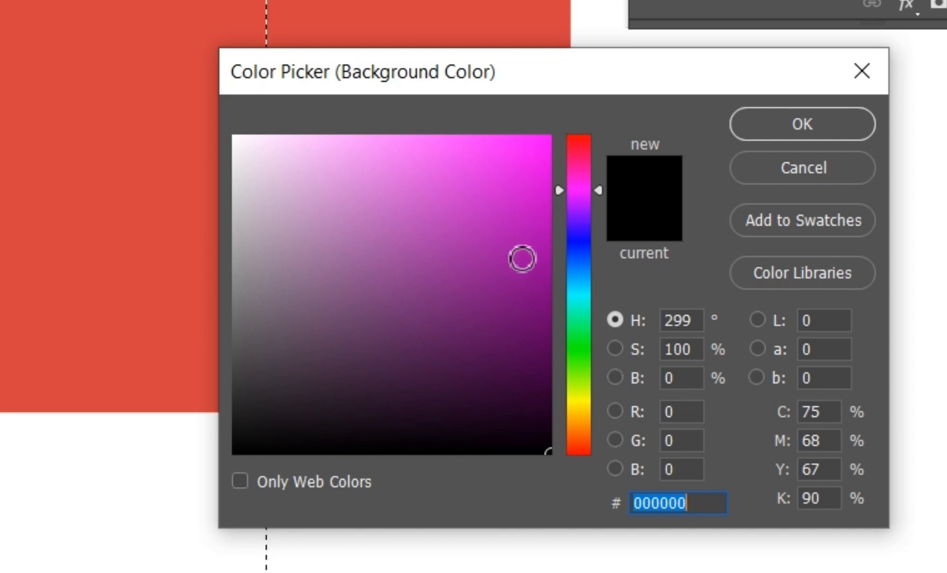
{"action": "left_click", "coordinate": [522, 258]}
{"action": "left_click", "coordinate": [811, 125]}
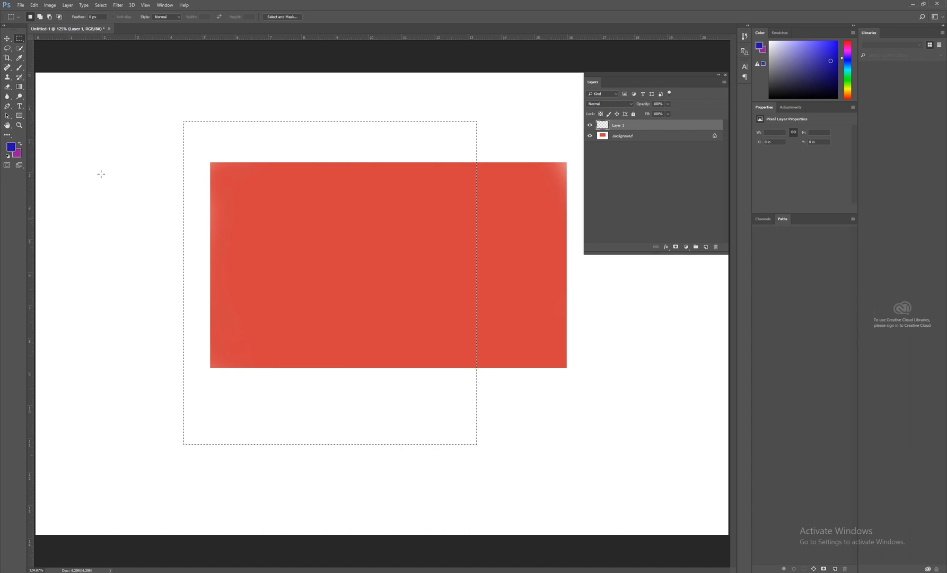
Step: Paint blue inside the selection on Layer 1 with the Brush tool
{"action": "left_click", "coordinate": [20, 78]}
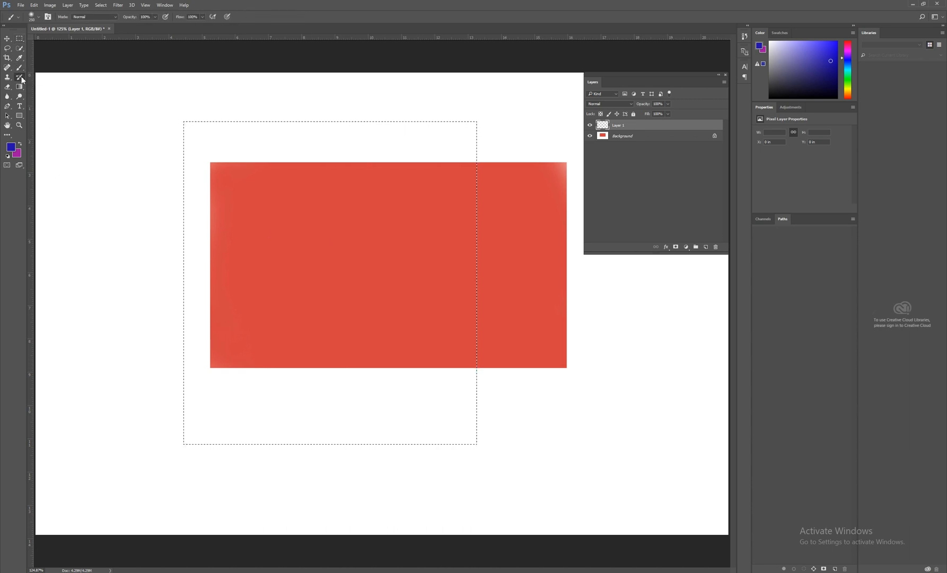
{"action": "left_click", "coordinate": [19, 67]}
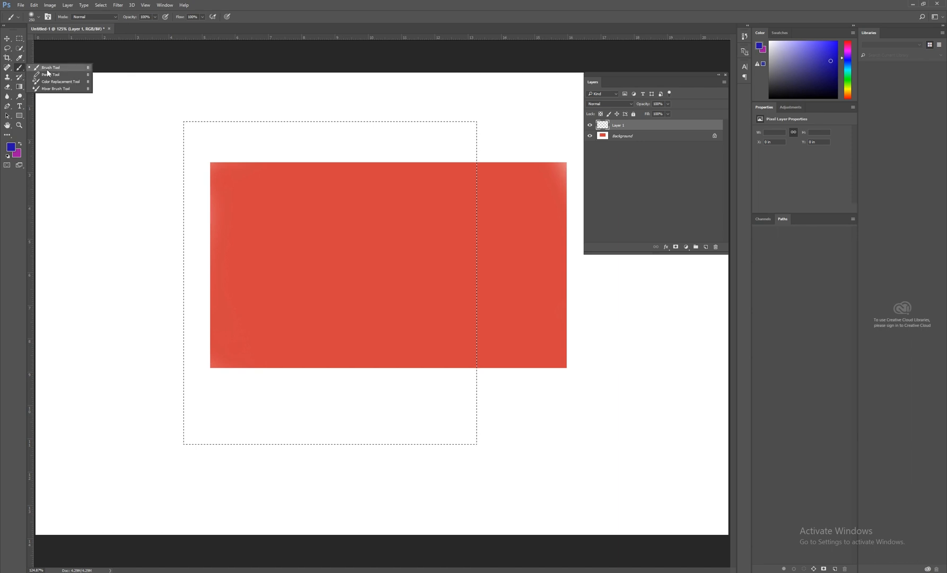
{"action": "mouse_move", "coordinate": [403, 238]}
{"action": "left_mouse_down"}
{"action": "mouse_move", "coordinate": [344, 297]}
{"action": "mouse_move", "coordinate": [431, 240]}
{"action": "mouse_move", "coordinate": [311, 234]}
{"action": "left_mouse_up"}
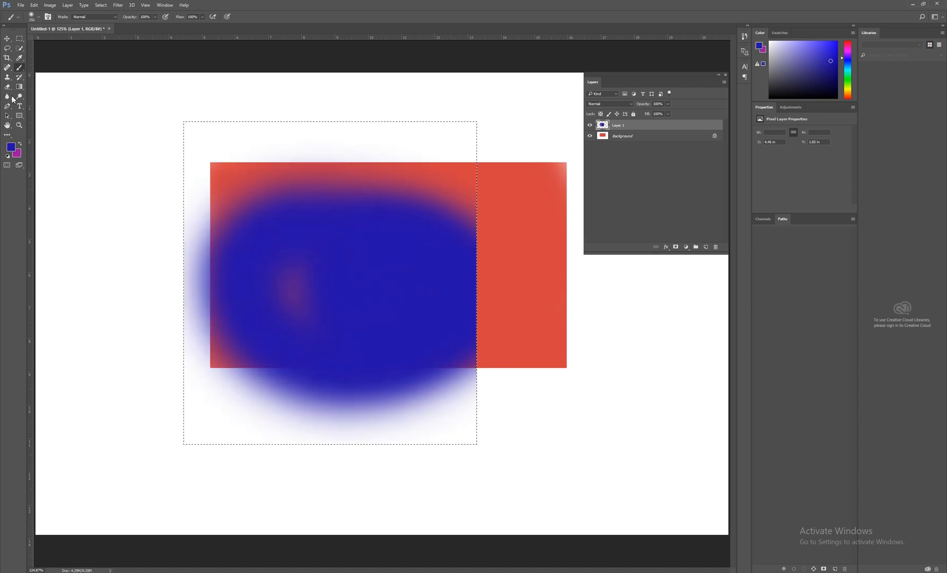
Step: Replace the selection with a rectangular marquee about 2.5 in wide on the blank canvas left of the painted shapes
{"action": "left_click", "coordinate": [17, 42]}
{"action": "left_click", "coordinate": [40, 39]}
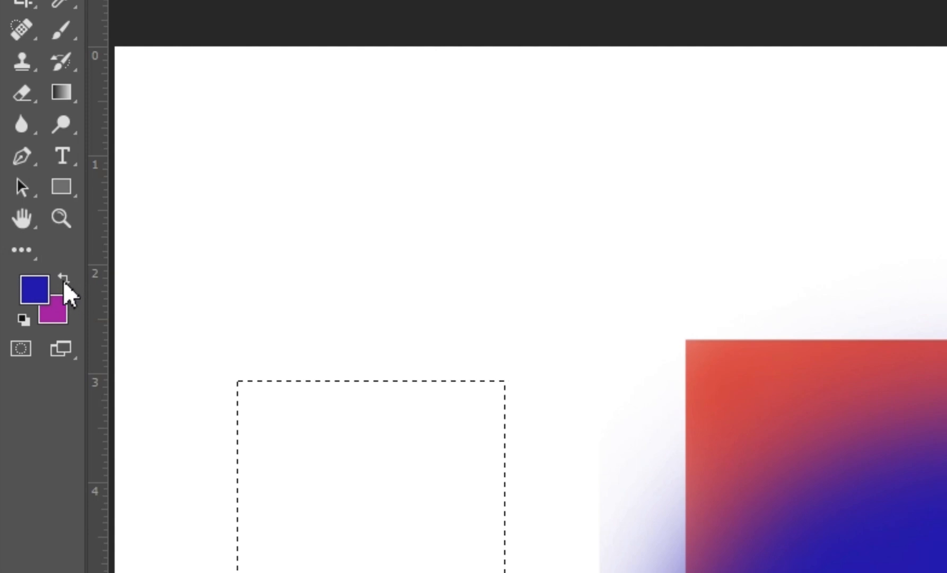
Step: Swap the foreground and background colors and paint purple inside the selection on Layer 1
{"action": "left_click", "coordinate": [63, 279]}
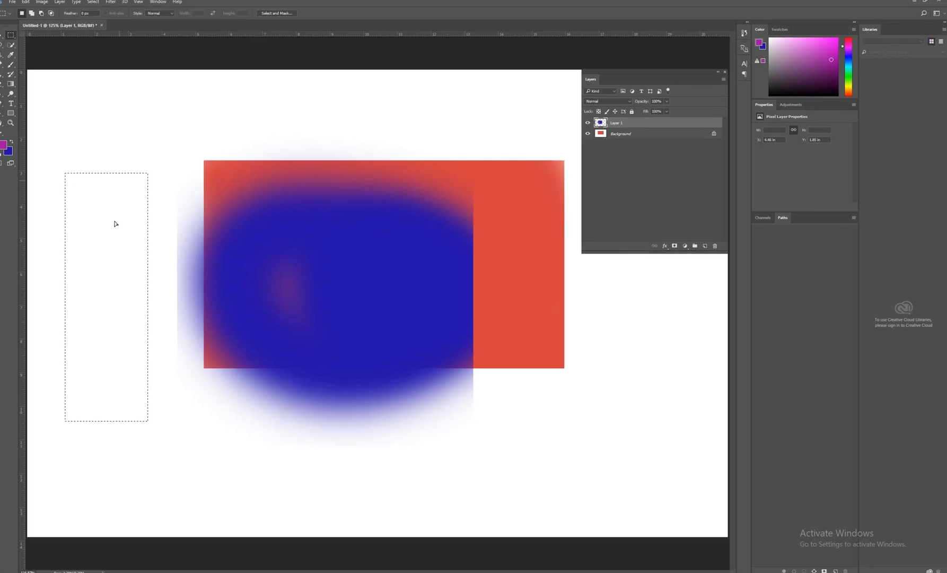
{"action": "left_click_drag", "start_coordinate": [401, 534], "coordinate": [513, 398]}
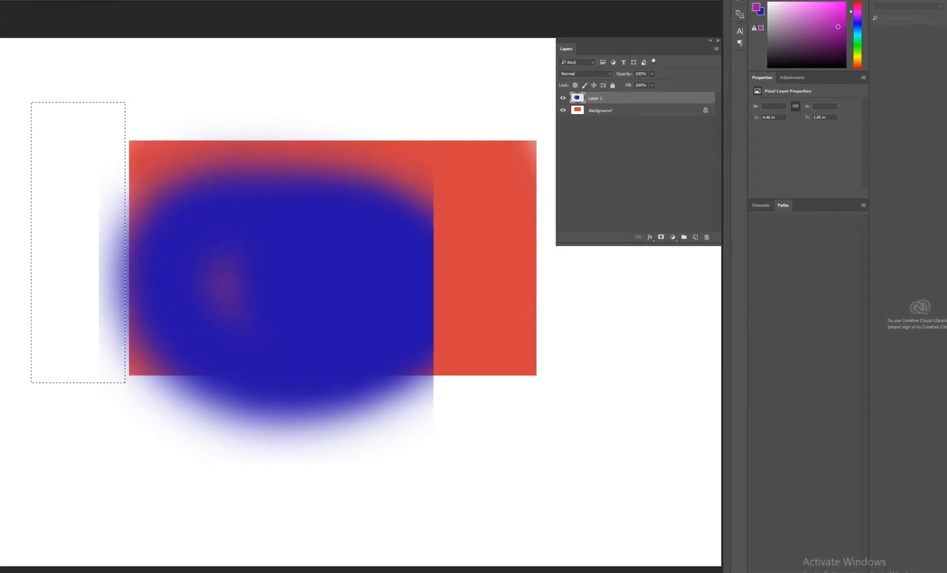
{"action": "left_click_drag", "start_coordinate": [53, 138], "coordinate": [74, 289]}
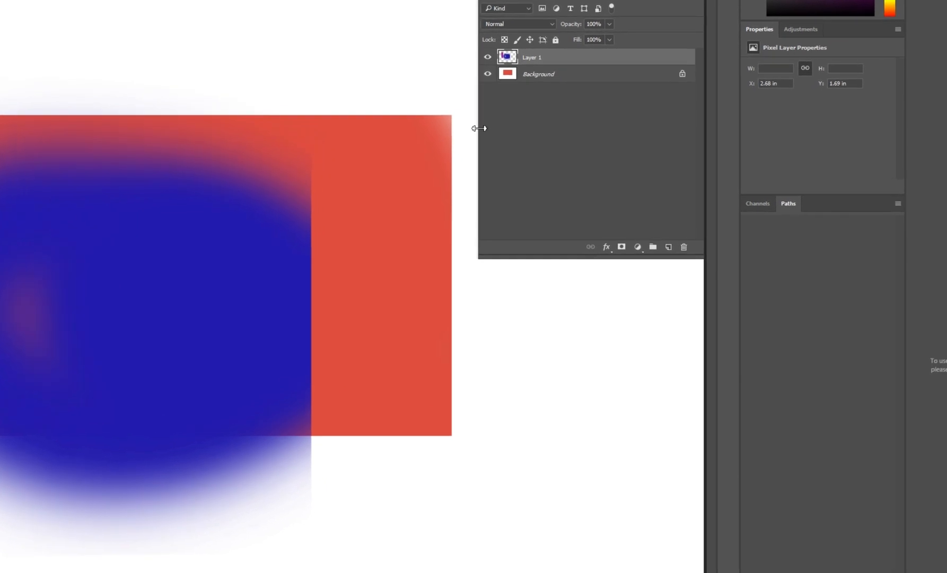
Step: Move Layer 1's painted purple and blue shapes together over the red rectangle, to about X 4.25 in and Y 2.6 in
{"action": "left_click", "coordinate": [484, 56]}
{"action": "left_click", "coordinate": [470, 57]}
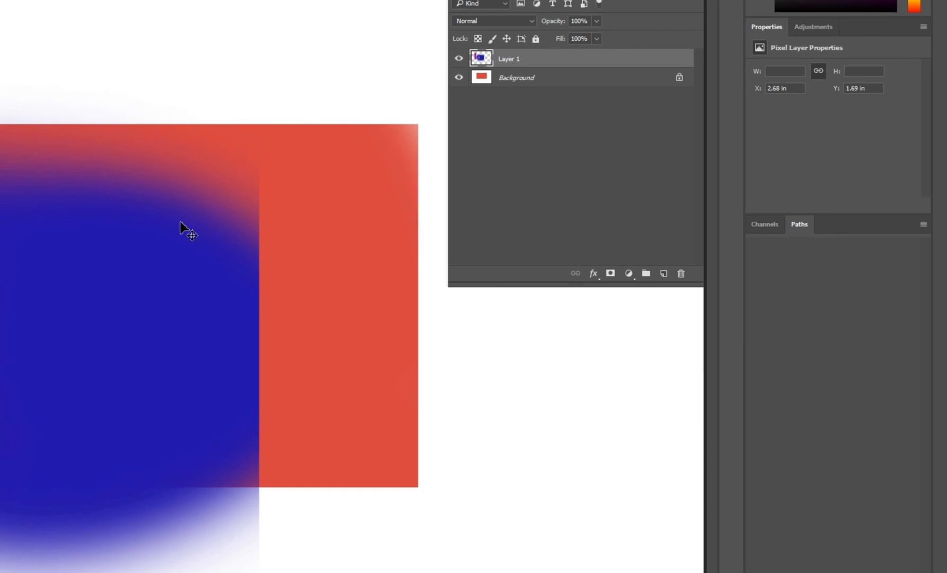
{"action": "left_click_drag", "start_coordinate": [53, 264], "coordinate": [138, 352]}
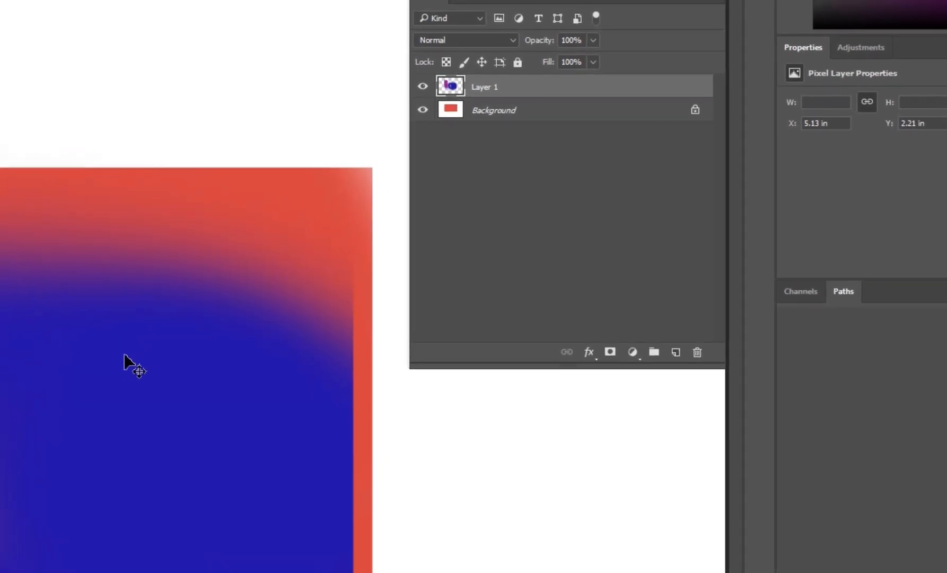
{"action": "left_click_drag", "start_coordinate": [173, 385], "coordinate": [74, 434]}
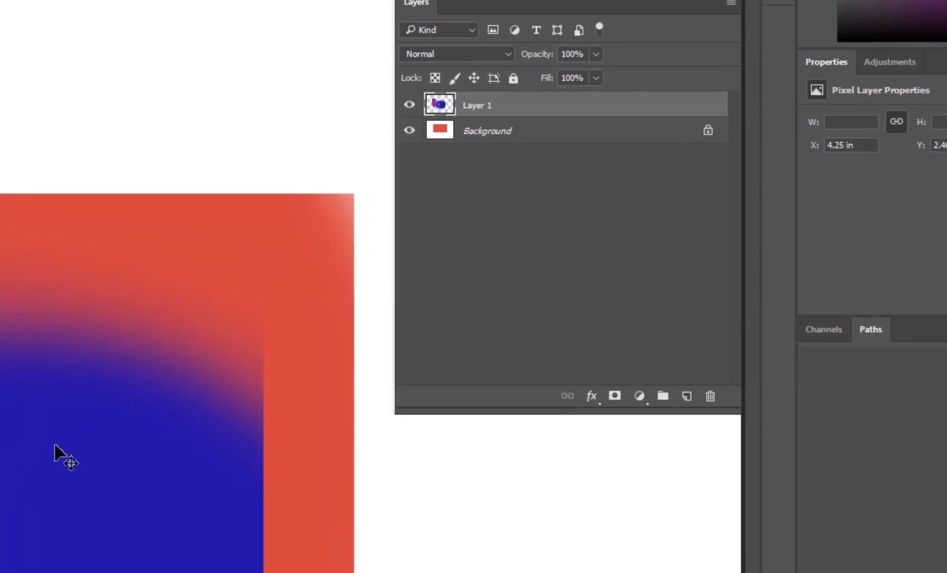
{"action": "left_click_drag", "start_coordinate": [49, 449], "coordinate": [49, 450]}
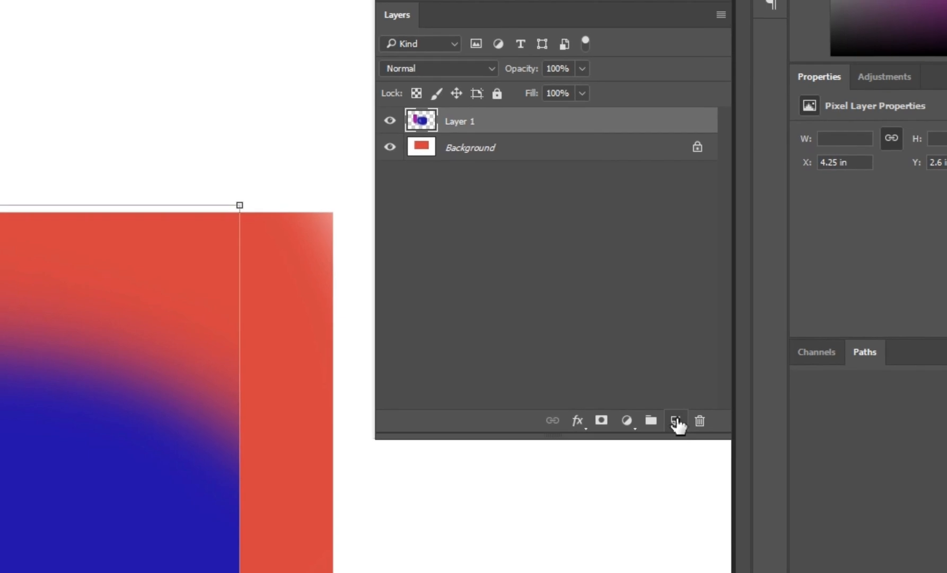
Step: Add a new empty layer above Layer 1 and make Layer 1 active again
{"action": "left_click", "coordinate": [672, 422]}
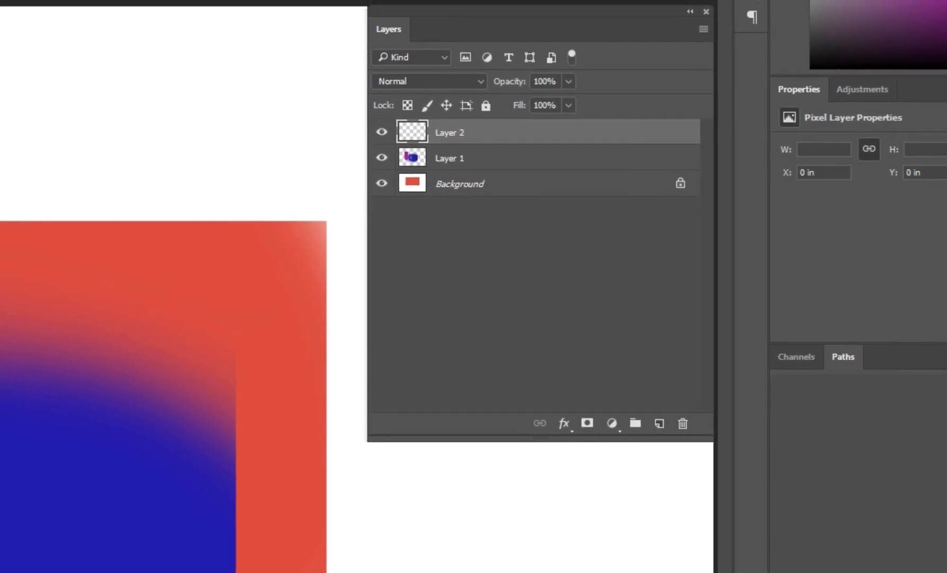
{"action": "left_click", "coordinate": [460, 165]}
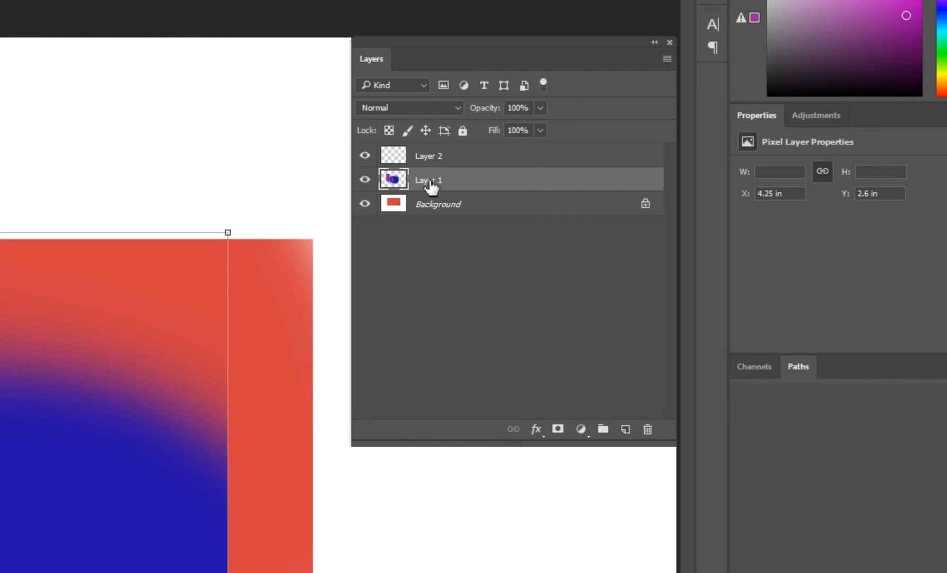
Step: Try deleting Layer 1 and undo the deletion
{"action": "left_click_drag", "start_coordinate": [426, 189], "coordinate": [627, 436]}
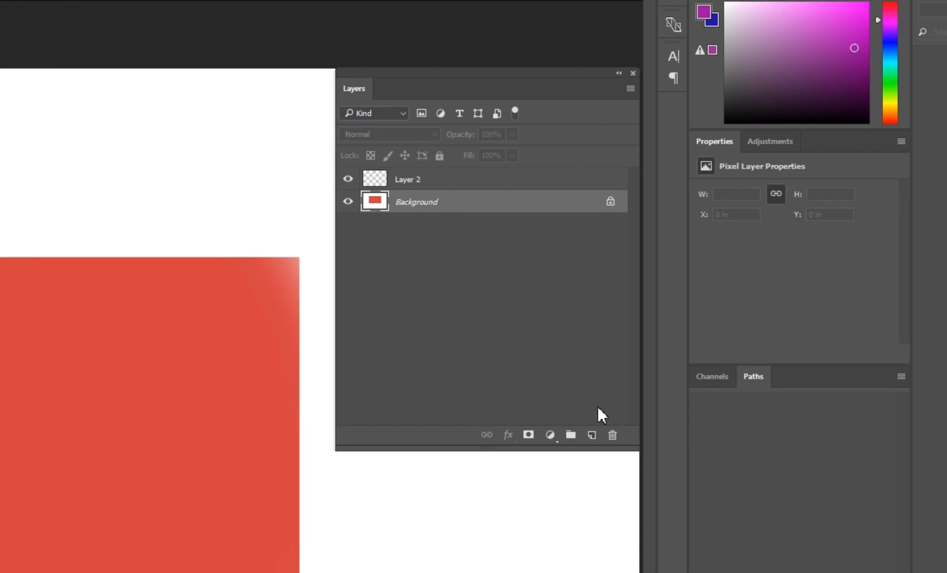
{"action": "key", "text": "ctrl+z"}
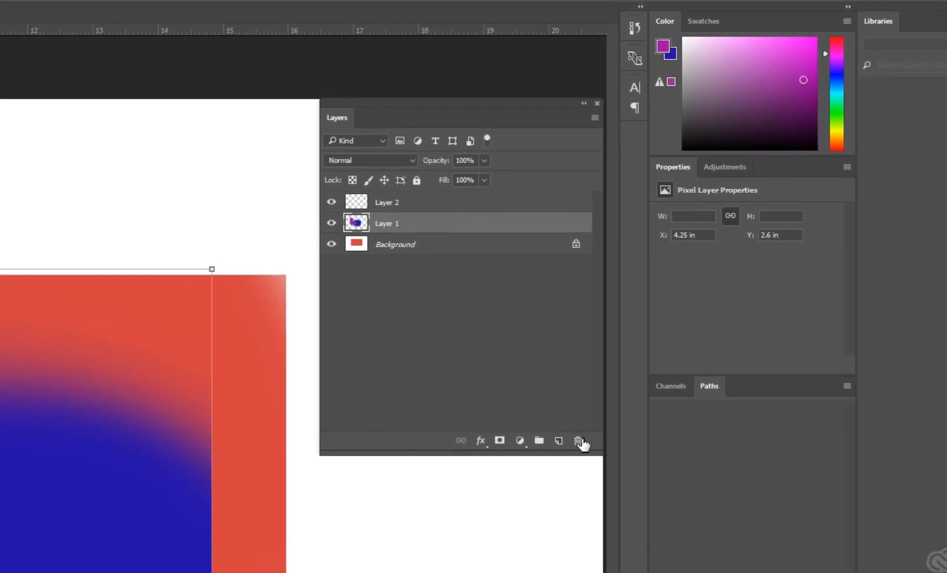
Step: Delete Layer 1 with its blue and purple paint and make Layer 2 active
{"action": "left_click", "coordinate": [574, 442]}
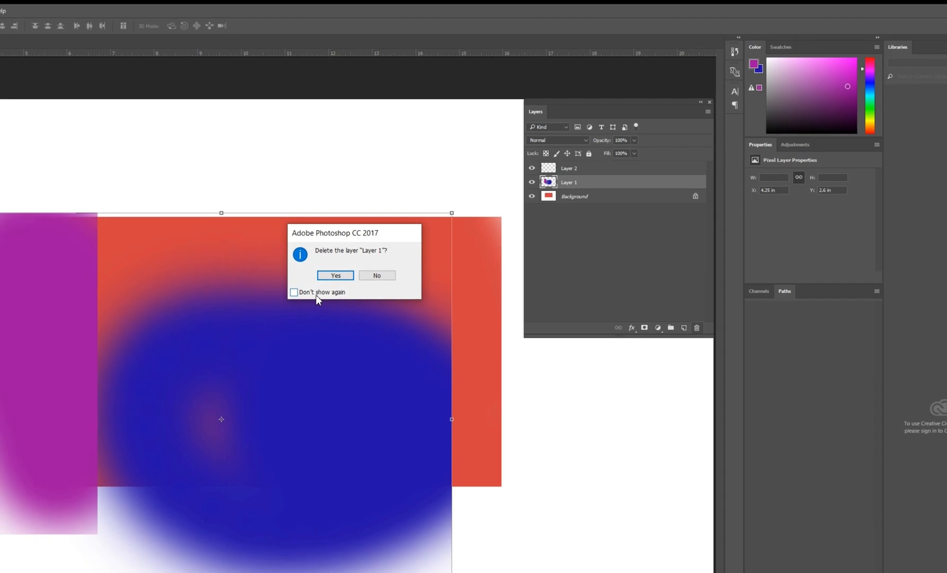
{"action": "left_click", "coordinate": [342, 271]}
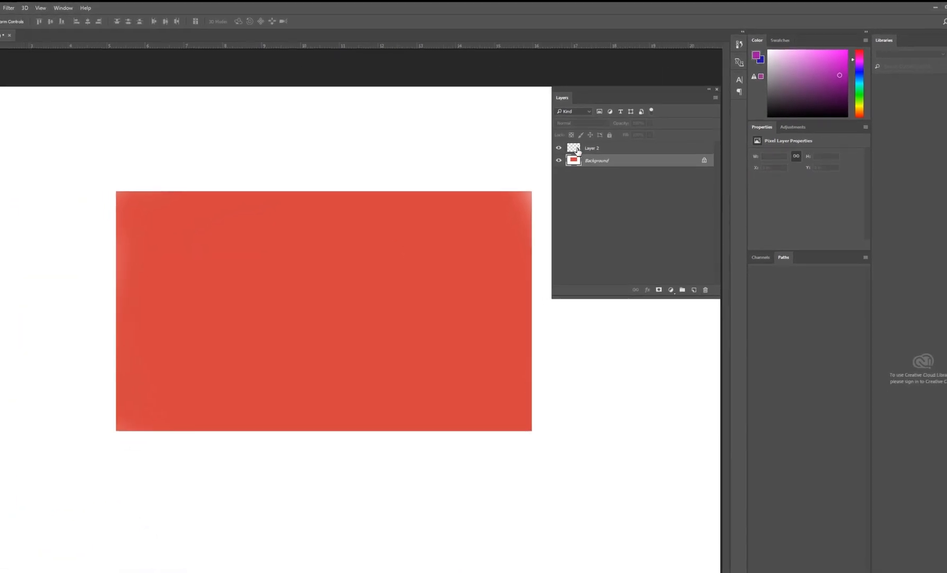
{"action": "left_click", "coordinate": [581, 148]}
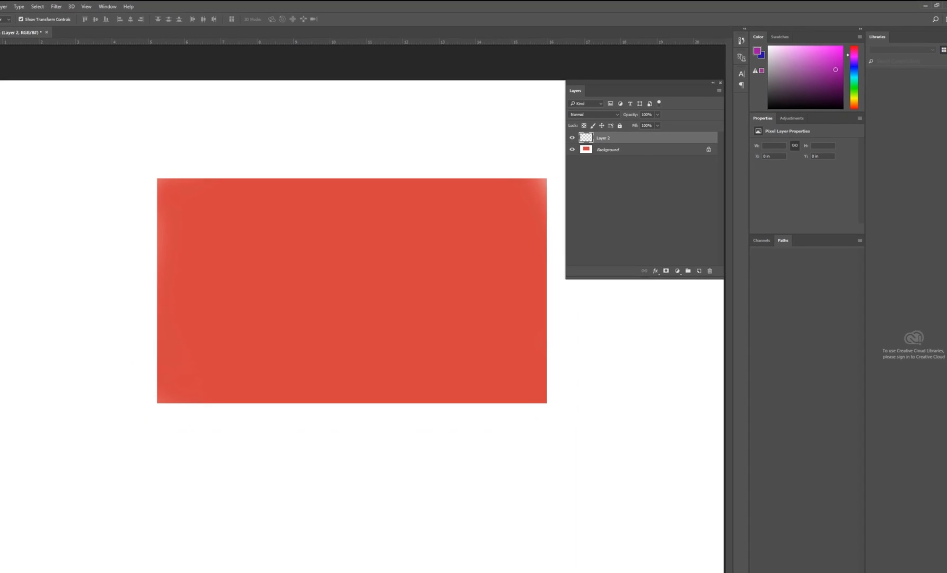
Step: Draw a rectangular selection about 3.3 by 7.2 in overlapping the left edge of the red rectangle
{"action": "left_click", "coordinate": [2, 40]}
{"action": "left_click", "coordinate": [19, 42]}
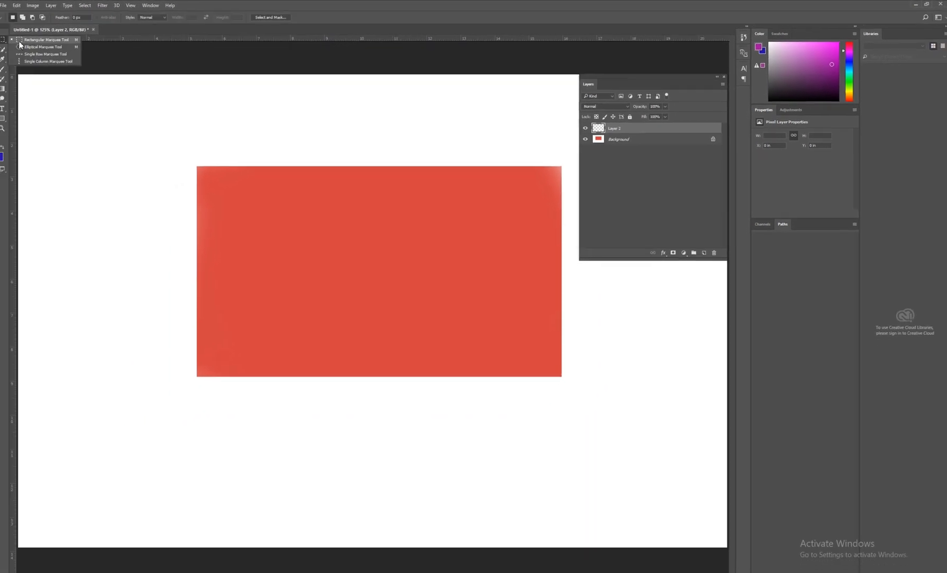
{"action": "left_click_drag", "start_coordinate": [134, 196], "coordinate": [143, 206]}
{"action": "left_click_drag", "start_coordinate": [226, 405], "coordinate": [225, 401]}
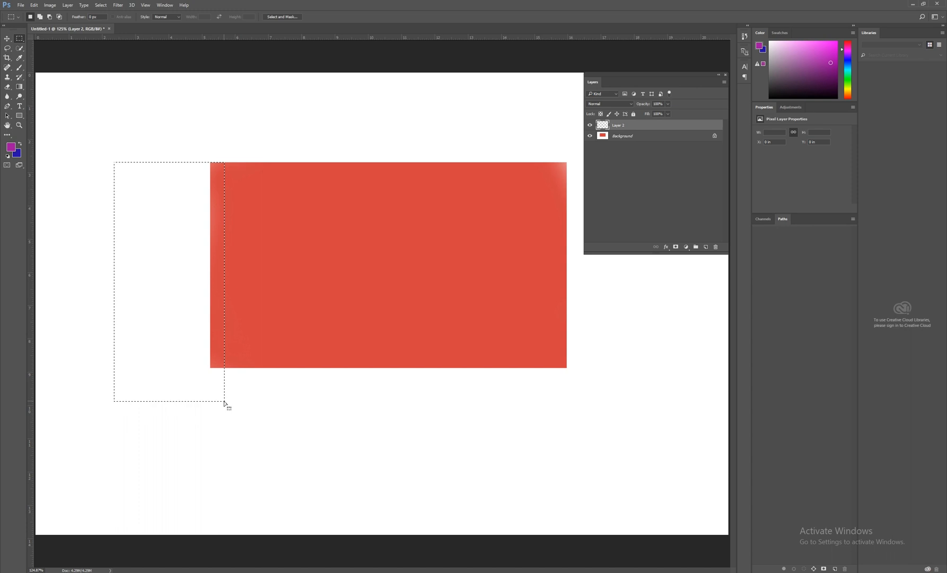
Step: Paint purple inside the selection on Layer 2 with the Brush tool
{"action": "left_click", "coordinate": [20, 68]}
{"action": "left_click", "coordinate": [37, 71]}
{"action": "mouse_move", "coordinate": [156, 212]}
{"action": "left_mouse_down"}
{"action": "mouse_move", "coordinate": [168, 346]}
{"action": "mouse_move", "coordinate": [162, 297]}
{"action": "mouse_move", "coordinate": [182, 304]}
{"action": "left_mouse_up"}
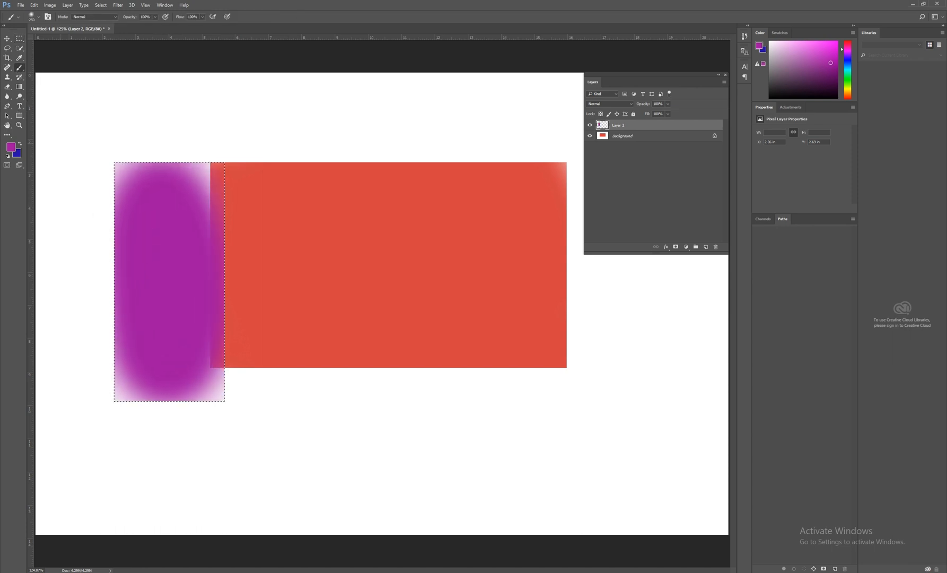
Step: Deselect and shift the purple shape on Layer 2 slightly to the right with the Move tool
{"action": "left_click", "coordinate": [6, 38]}
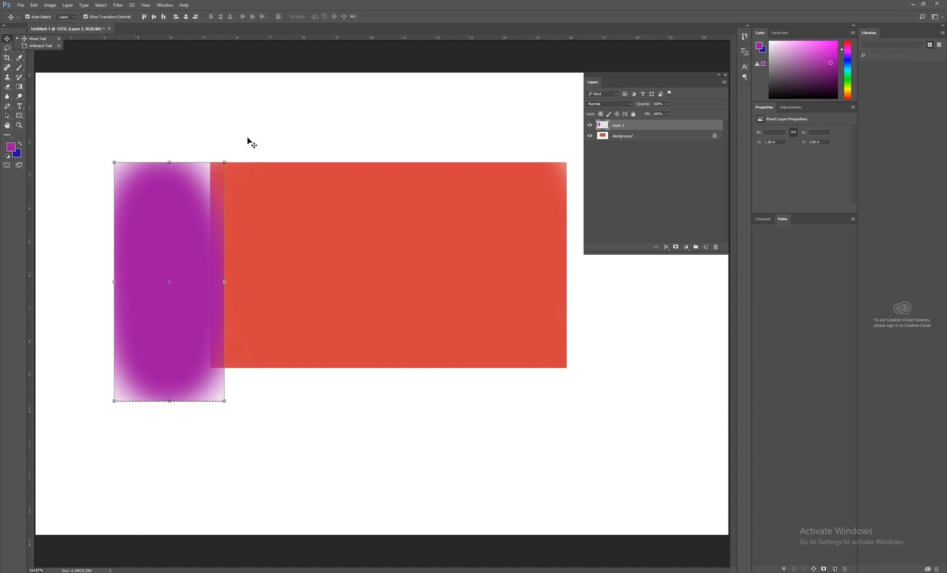
{"action": "key", "text": "ctrl+d"}
{"action": "left_click_drag", "start_coordinate": [176, 198], "coordinate": [180, 198]}
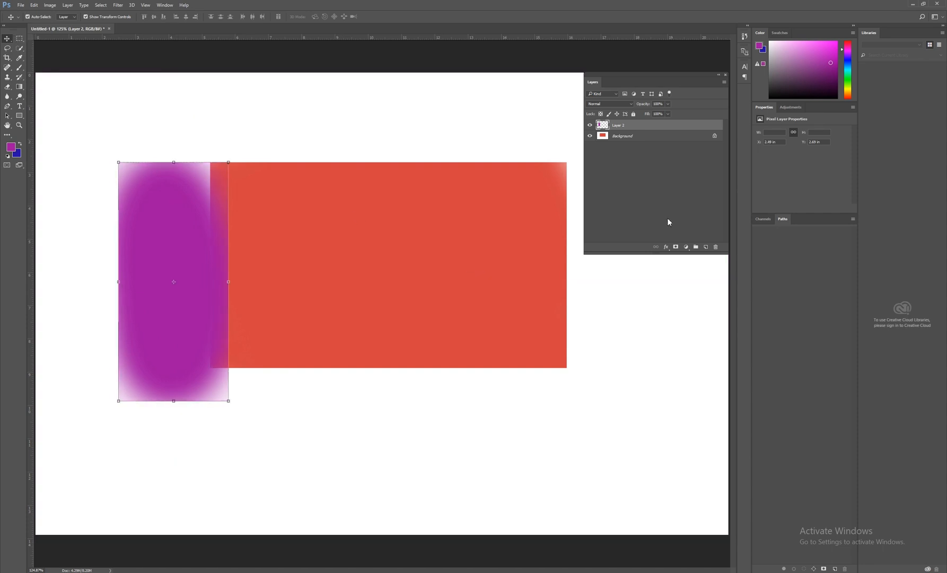
Step: Add a new layer above Layer 2 and swap the colors so blue is the foreground
{"action": "left_click", "coordinate": [705, 247]}
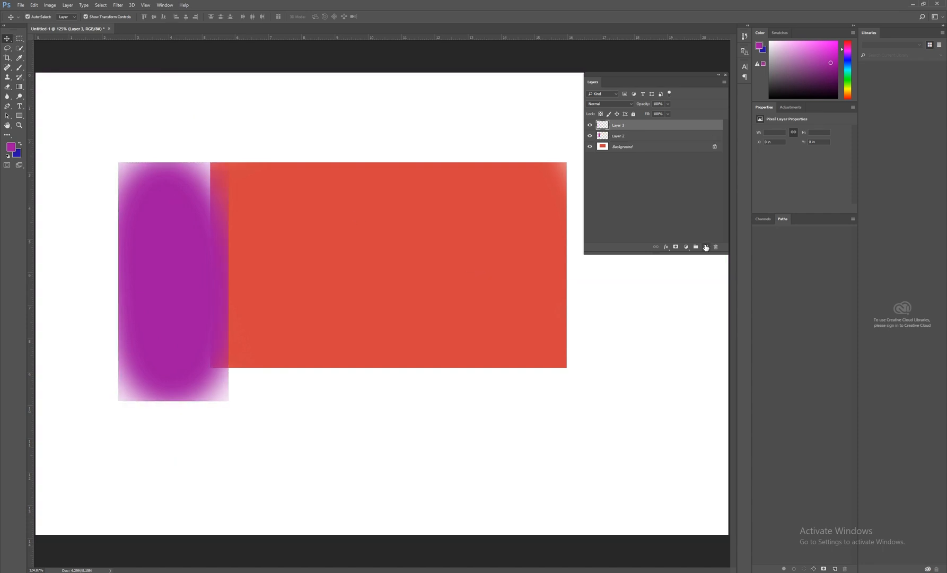
{"action": "left_click", "coordinate": [20, 145]}
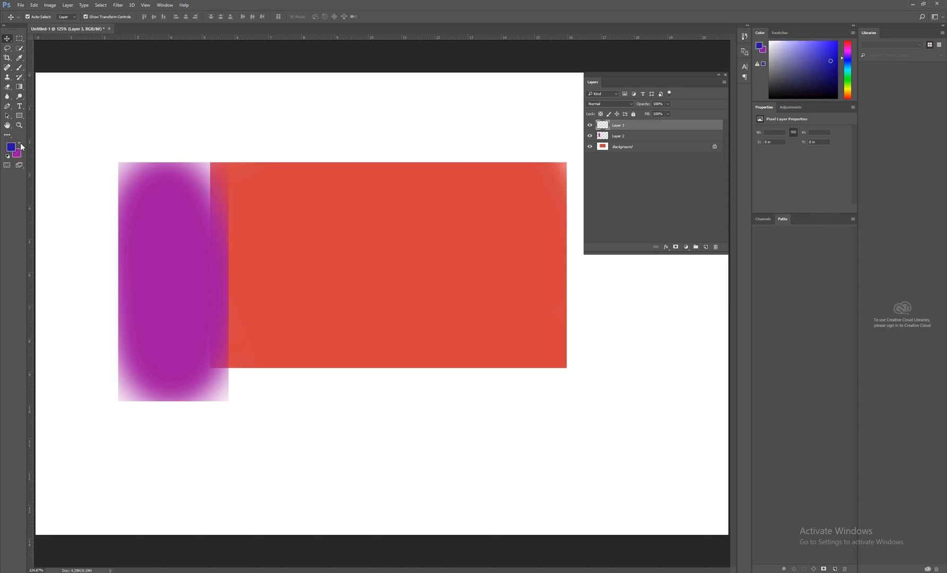
{"action": "left_click", "coordinate": [20, 68]}
{"action": "left_click", "coordinate": [41, 69]}
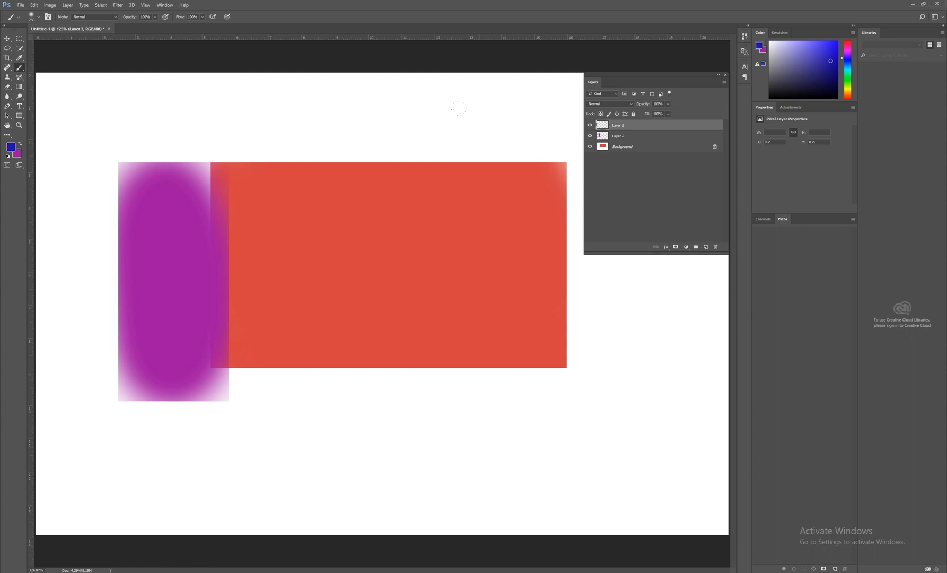
{"action": "right_click", "coordinate": [23, 40]}
{"action": "left_click", "coordinate": [45, 54]}
{"action": "mouse_move", "coordinate": [326, 131]}
{"action": "left_mouse_down"}
{"action": "mouse_move", "coordinate": [381, 154]}
{"action": "mouse_move", "coordinate": [491, 303]}
{"action": "left_mouse_up"}
{"action": "left_click_drag", "start_coordinate": [404, 143], "coordinate": [586, 327]}
Step: Draw a rectangular selection about 8.4 by 9.2 in across the middle and right part of the red rectangle
{"action": "right_click", "coordinate": [15, 42]}
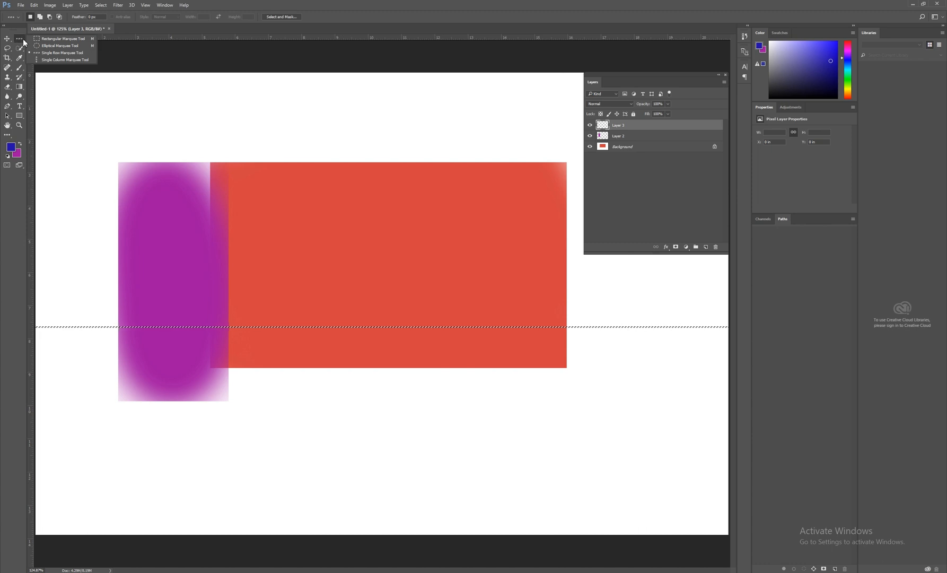
{"action": "left_click", "coordinate": [59, 39]}
{"action": "left_click_drag", "start_coordinate": [265, 106], "coordinate": [547, 412]}
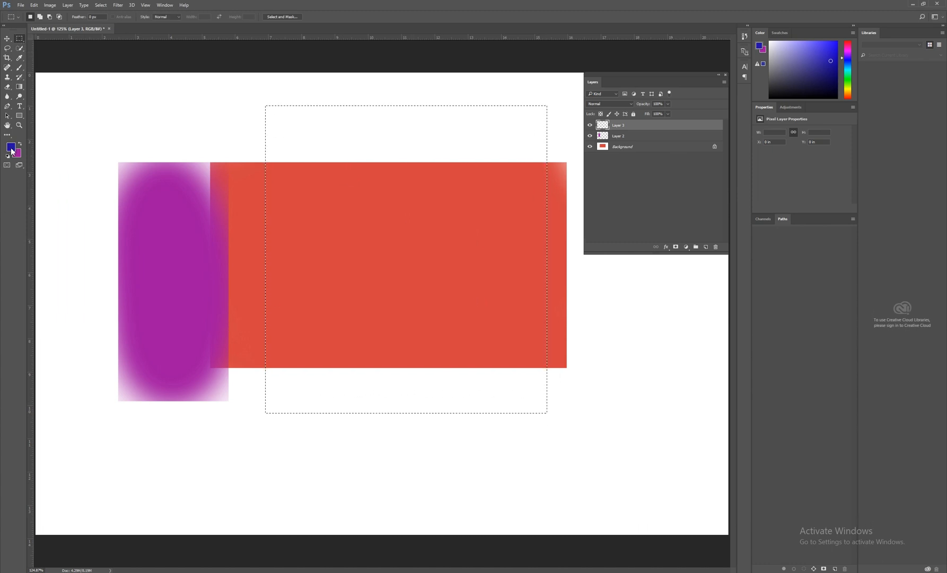
Step: Paint most of the selection blue on Layer 3 with the Brush tool
{"action": "left_click", "coordinate": [21, 70]}
{"action": "left_click", "coordinate": [38, 69]}
{"action": "mouse_move", "coordinate": [354, 143]}
{"action": "left_mouse_down"}
{"action": "mouse_move", "coordinate": [456, 173]}
{"action": "mouse_move", "coordinate": [450, 328]}
{"action": "left_mouse_up"}
{"action": "left_click_drag", "start_coordinate": [318, 180], "coordinate": [371, 276]}
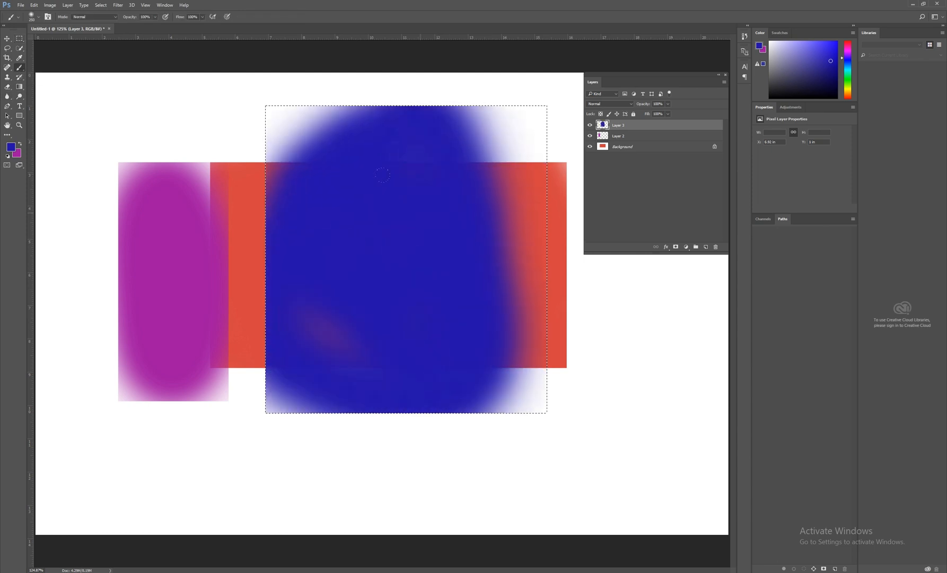
Step: Deselect and move the blue shape on Layer 3 down and to the right over the red rectangle
{"action": "key", "text": "ctrl+d"}
{"action": "key", "text": "v"}
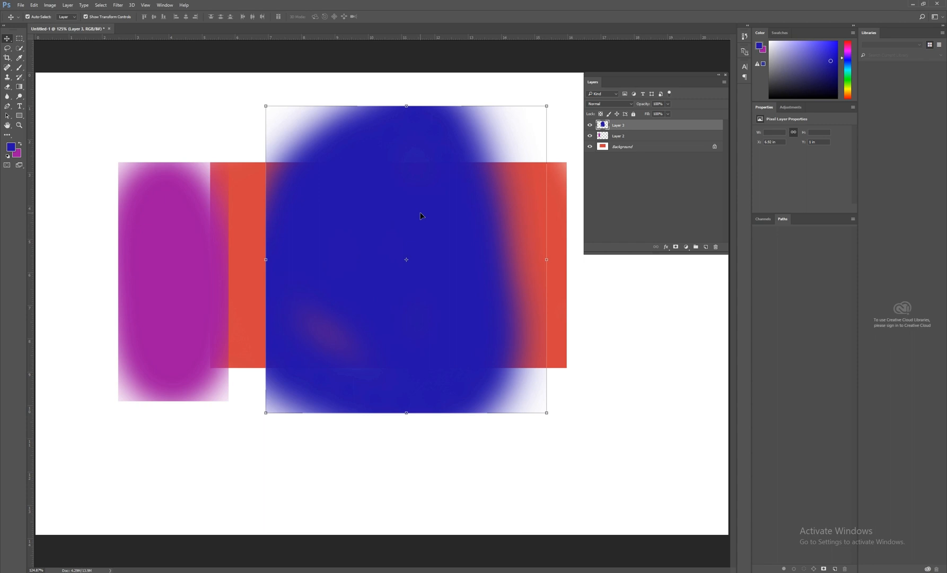
{"action": "left_click_drag", "start_coordinate": [385, 191], "coordinate": [385, 213]}
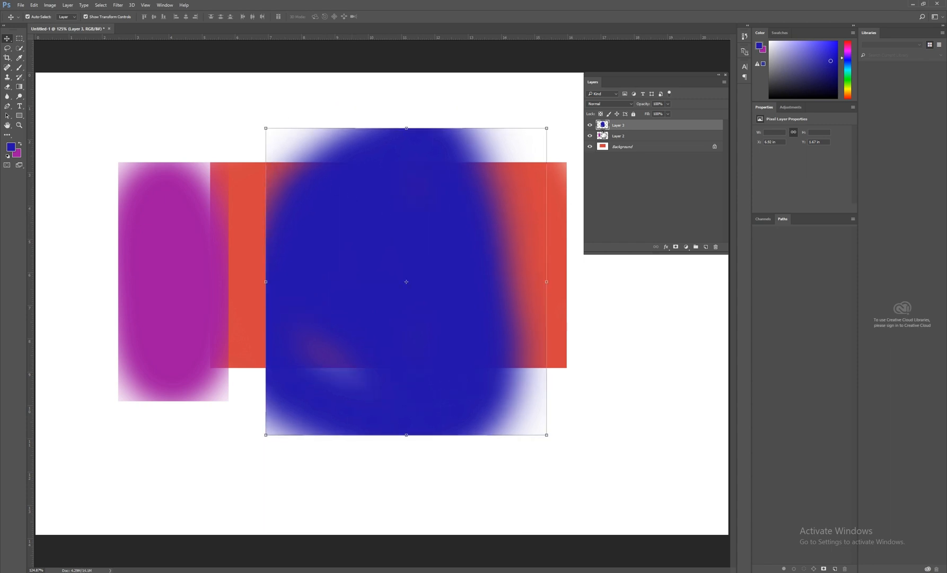
{"action": "left_click_drag", "start_coordinate": [373, 220], "coordinate": [416, 212]}
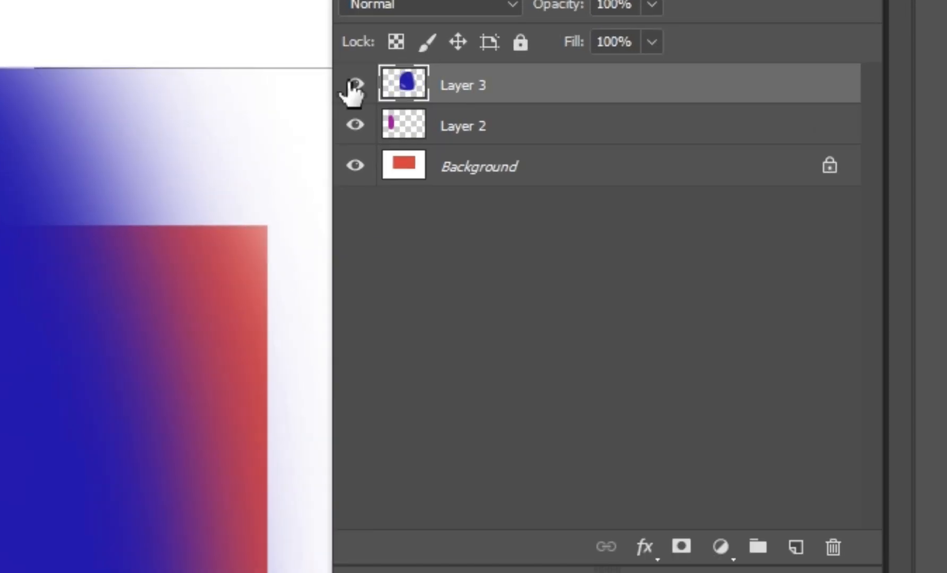
Step: Switch the active layer between Layer 2 and Layer 3 and move the painted shapes toward the left
{"action": "left_click", "coordinate": [510, 137]}
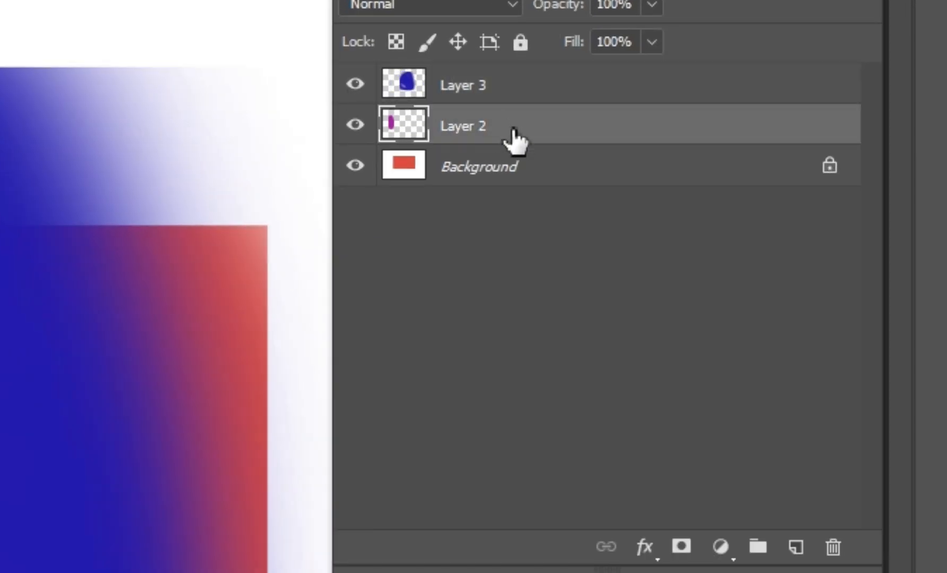
{"action": "left_click", "coordinate": [510, 98]}
{"action": "left_click", "coordinate": [520, 127]}
{"action": "left_click_drag", "start_coordinate": [106, 371], "coordinate": [0, 315]}
Step: Delete Layer 2 with the purple shape
{"action": "left_click", "coordinate": [466, 126]}
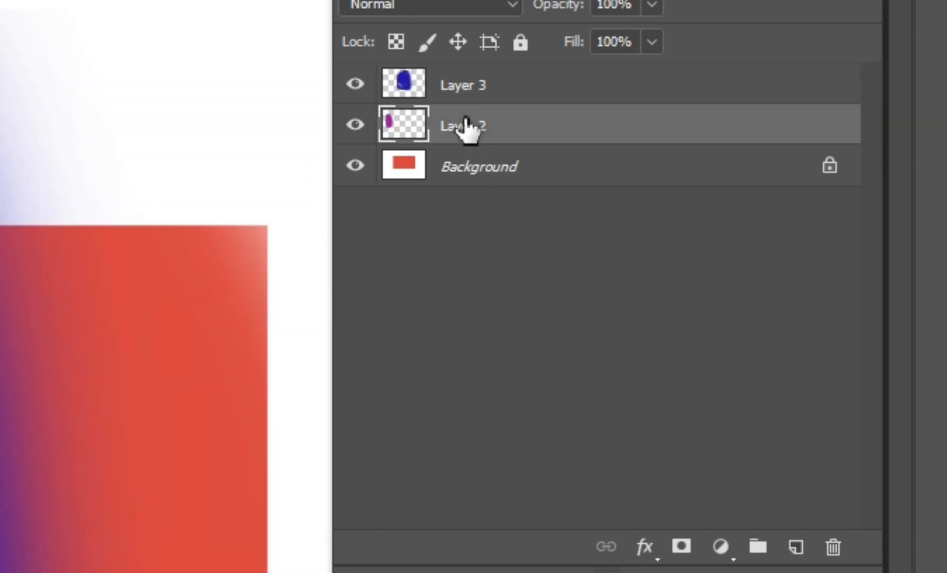
{"action": "left_click", "coordinate": [834, 547]}
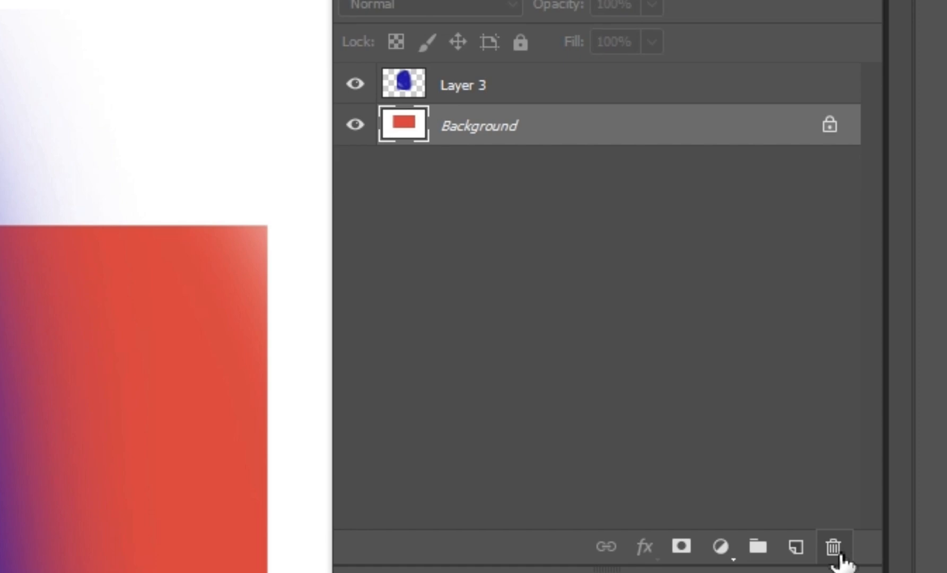
Step: Move the blue shape on Layer 3 around the canvas, leaving it over the left part of the red rectangle
{"action": "left_click_drag", "start_coordinate": [11, 451], "coordinate": [0, 398]}
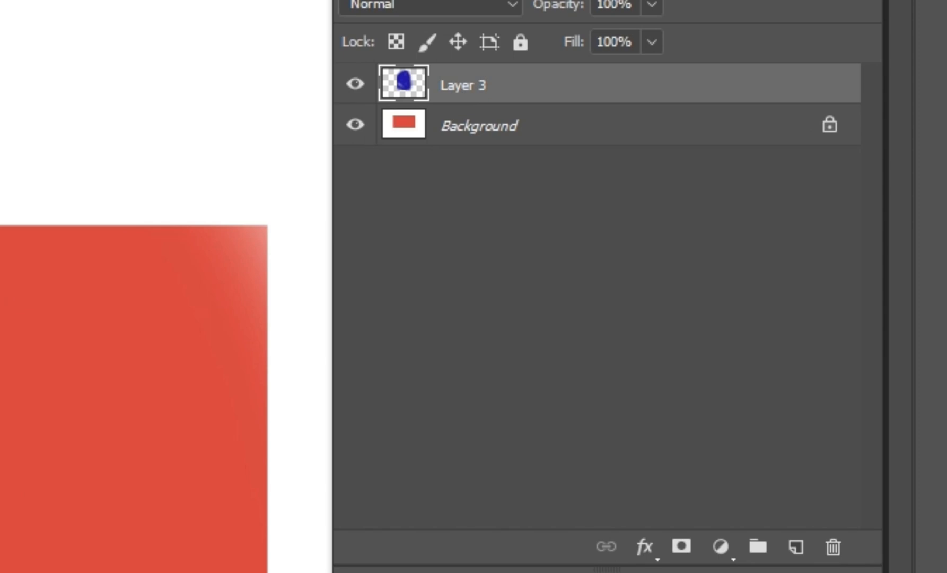
{"action": "left_click_drag", "start_coordinate": [197, 251], "coordinate": [321, 235]}
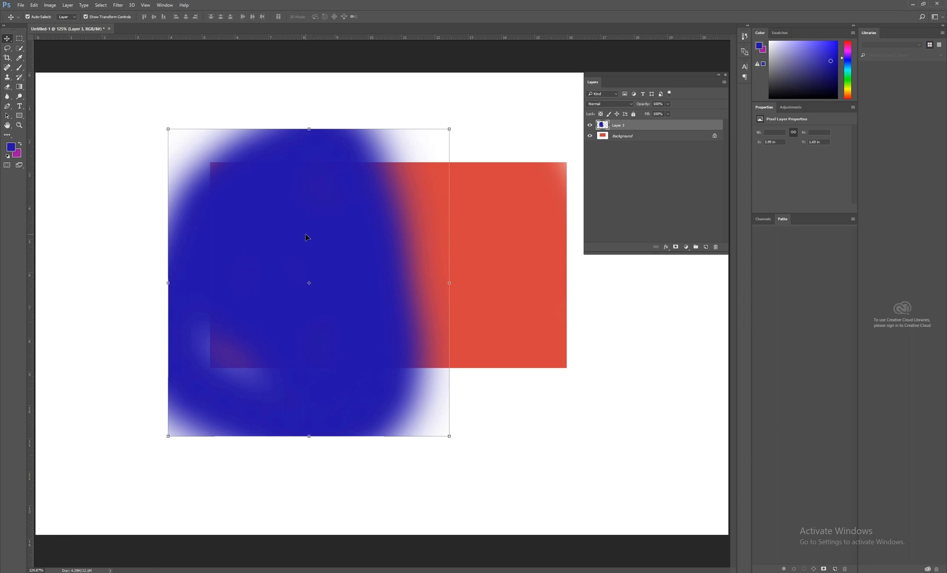
Step: Delete Layer 3 with the blue shape and add a new empty layer above the Background
{"action": "left_click", "coordinate": [716, 246]}
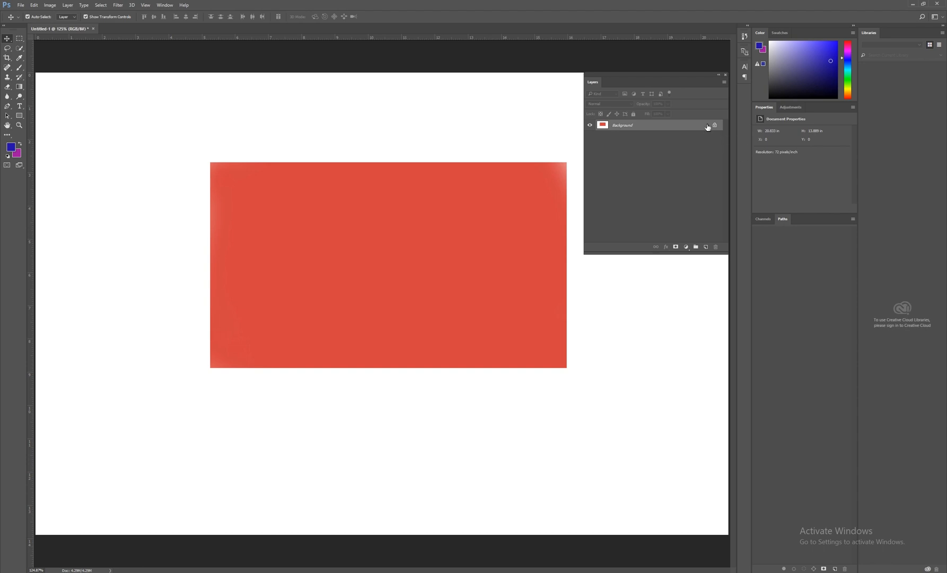
{"action": "left_click", "coordinate": [711, 248]}
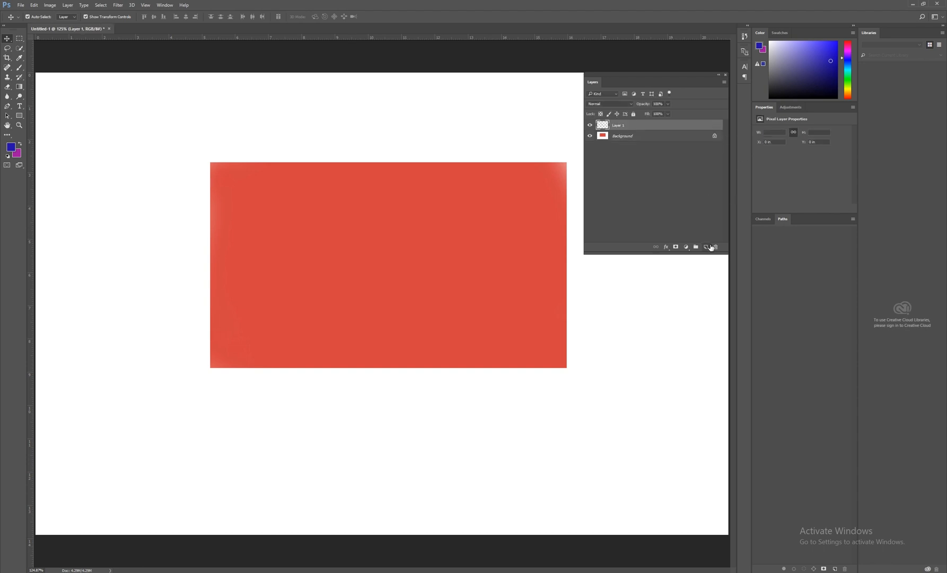
Step: Hide the Background layer and select the whole canvas with the Rectangular Marquee tool
{"action": "left_click", "coordinate": [590, 135]}
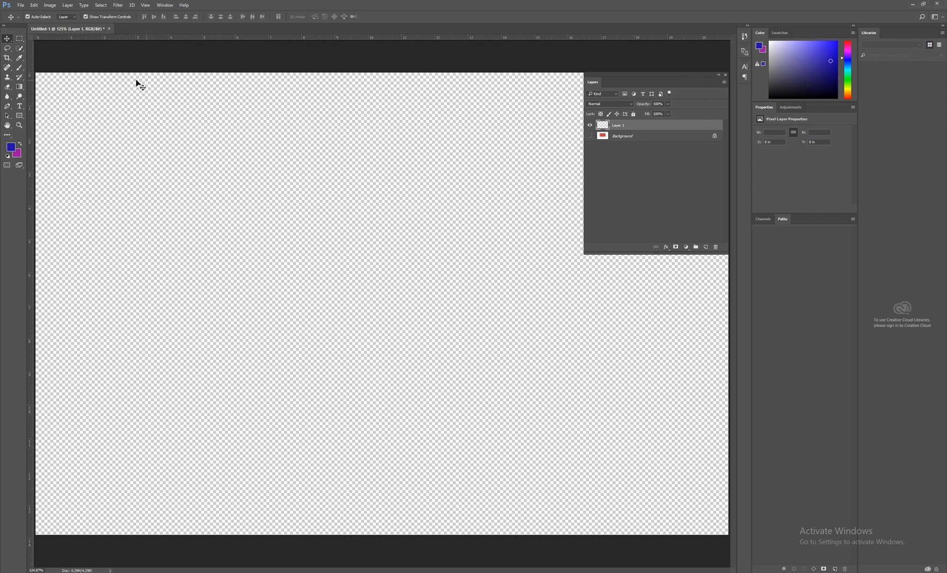
{"action": "left_click", "coordinate": [19, 38]}
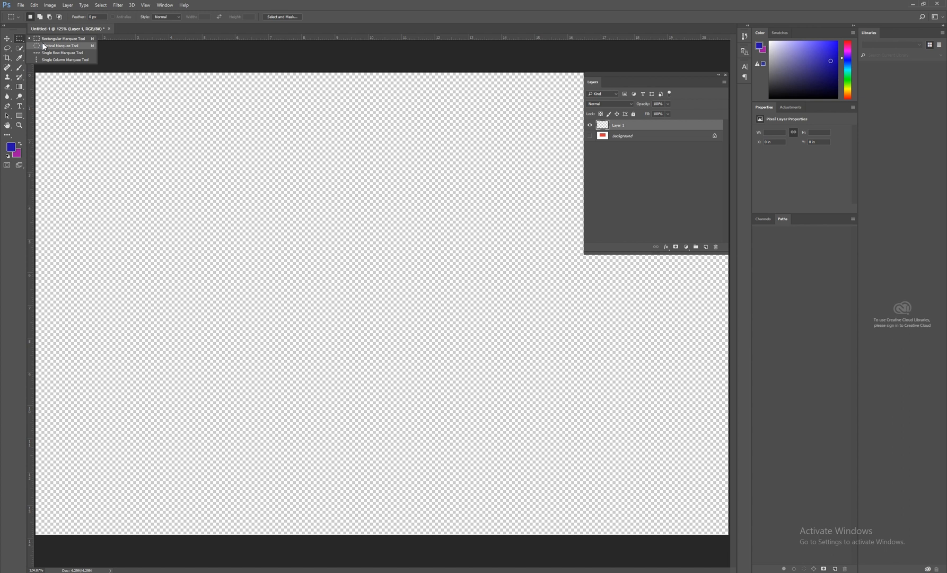
{"action": "left_click", "coordinate": [42, 45]}
{"action": "right_click", "coordinate": [21, 37]}
{"action": "left_click", "coordinate": [42, 38]}
{"action": "left_click_drag", "start_coordinate": [33, 70], "coordinate": [748, 522]}
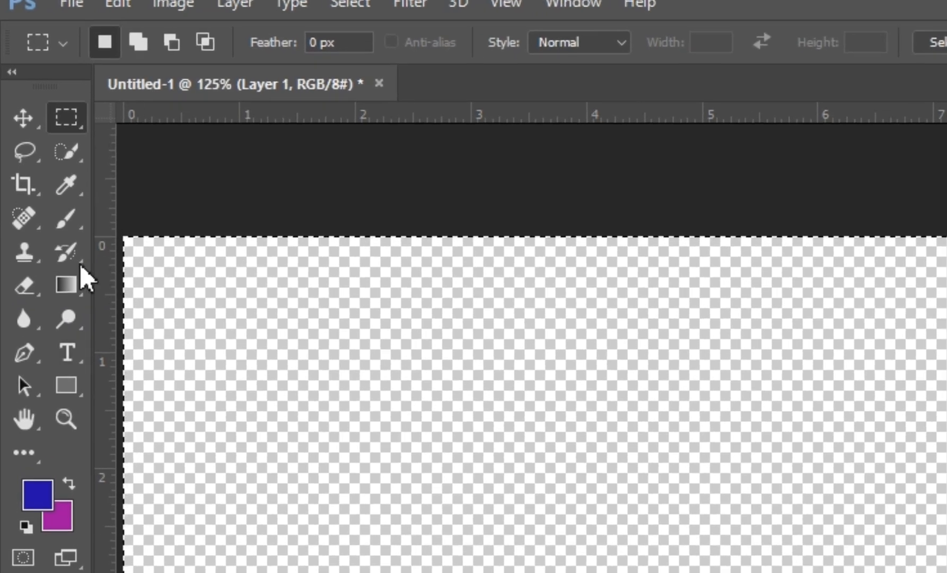
Step: Fill the selected canvas on Layer 1 with the blue foreground color using the Paint Bucket tool
{"action": "left_click", "coordinate": [66, 291]}
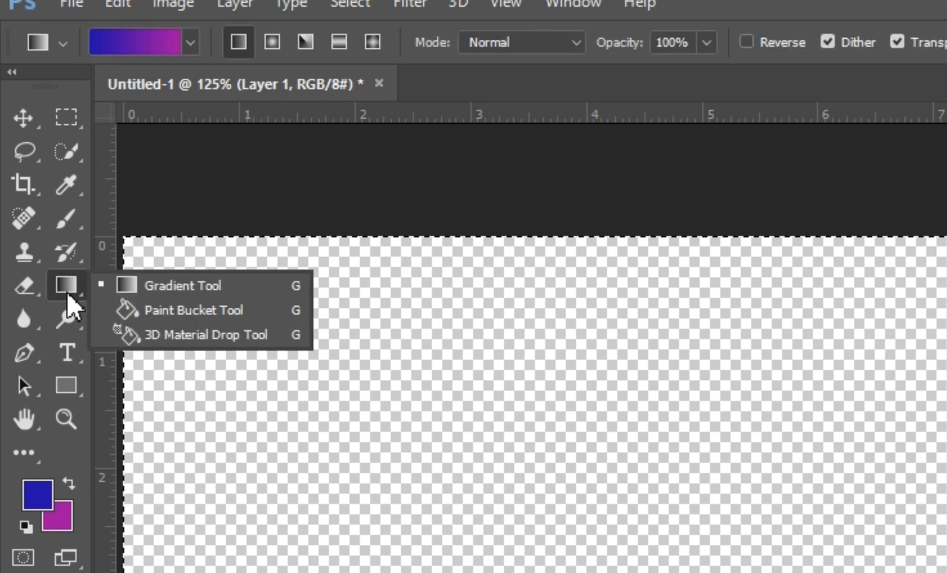
{"action": "left_click", "coordinate": [233, 308]}
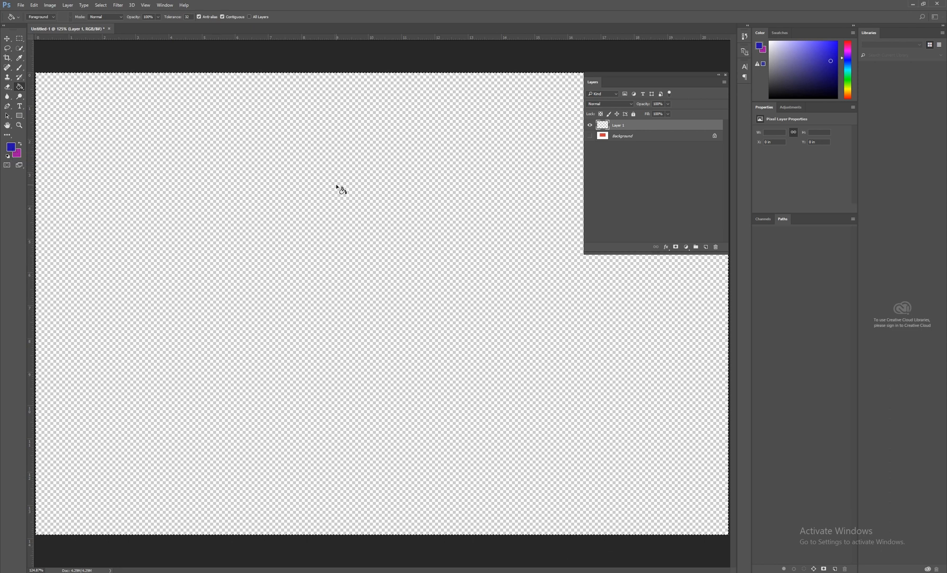
{"action": "left_click", "coordinate": [341, 189]}
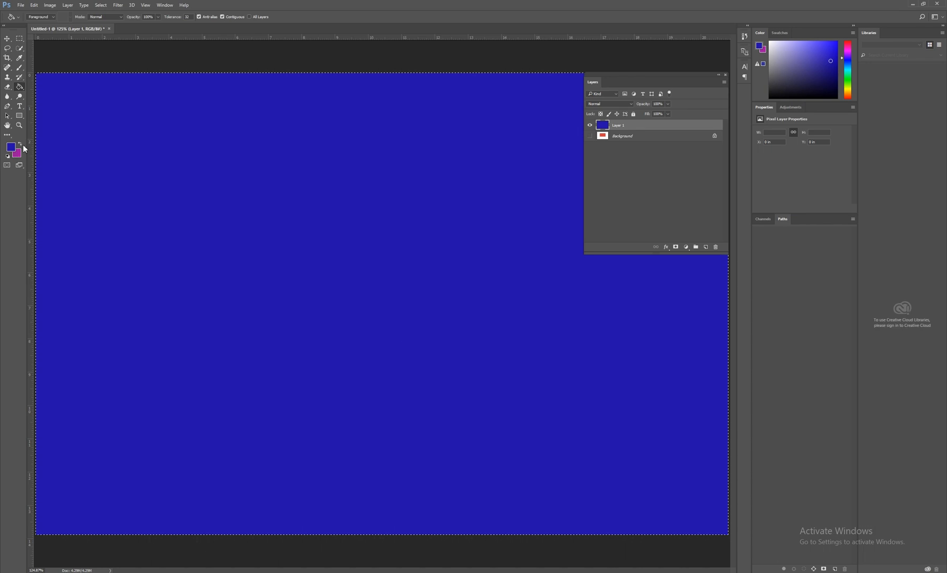
Step: Swap the foreground and background colors so purple is in front, and fill the selection on Layer 1 with it
{"action": "key", "text": "x"}
{"action": "key", "text": "x"}
{"action": "key", "text": "x"}
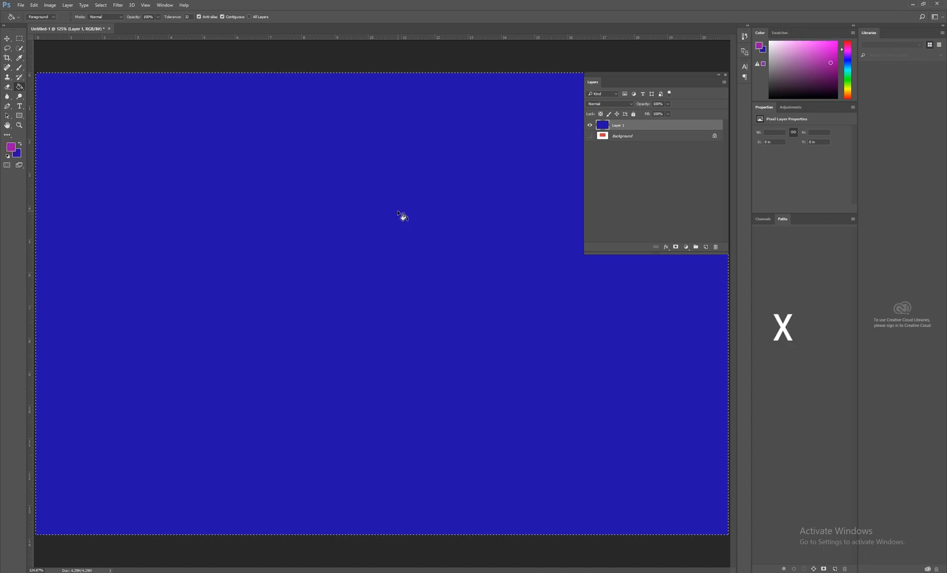
{"action": "key", "text": "x"}
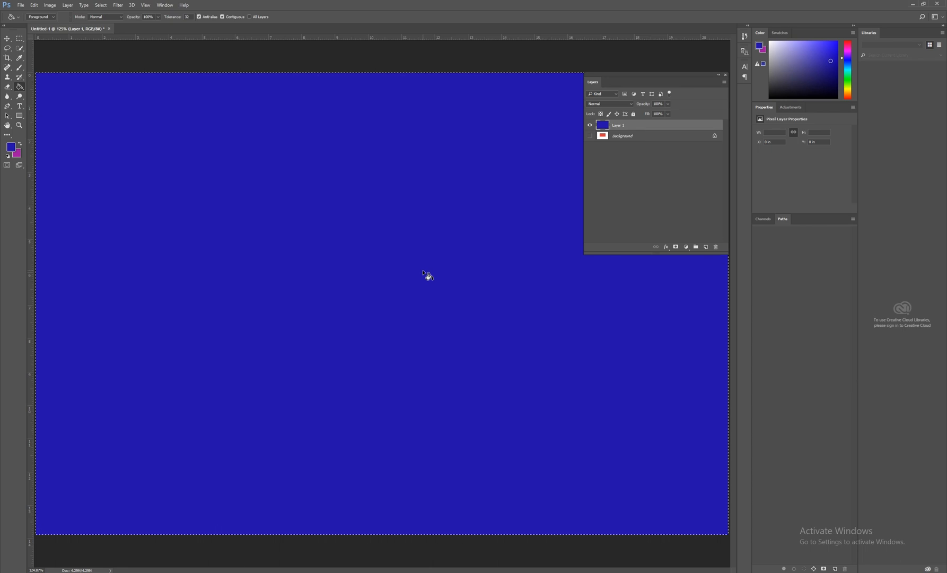
{"action": "key", "text": "x"}
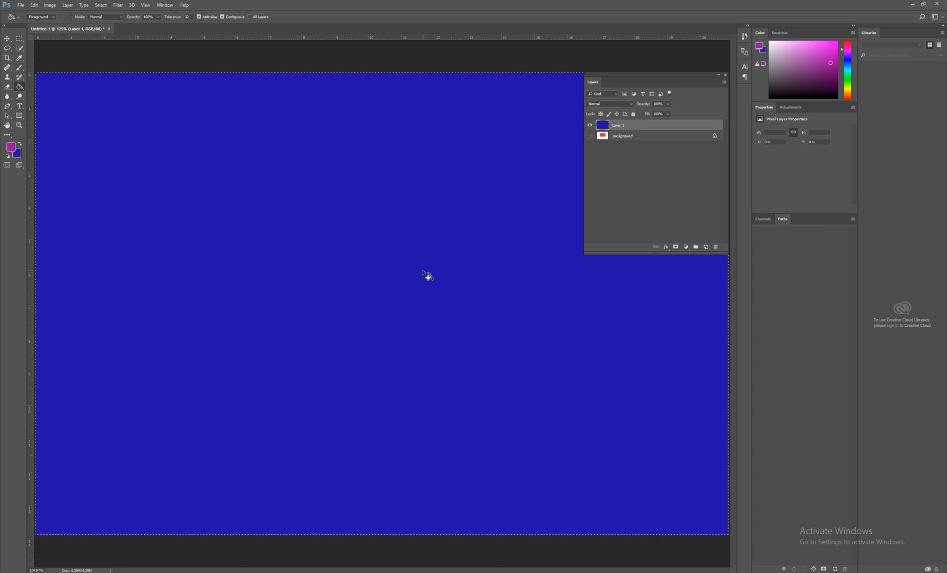
{"action": "left_click", "coordinate": [357, 207]}
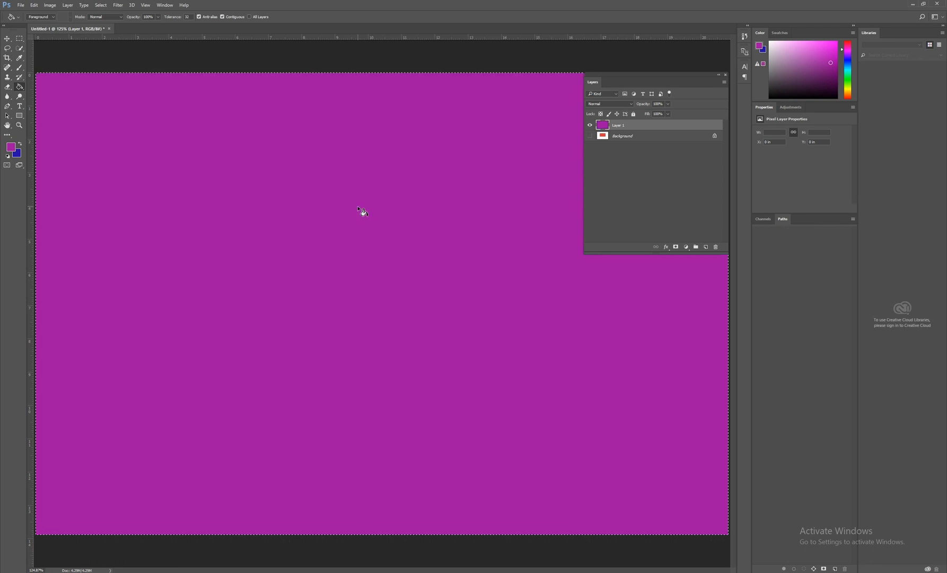
Step: Refill the selection alternately with the blue background and purple foreground colors by shortcut, and delete Layer 1
{"action": "key", "text": "v"}
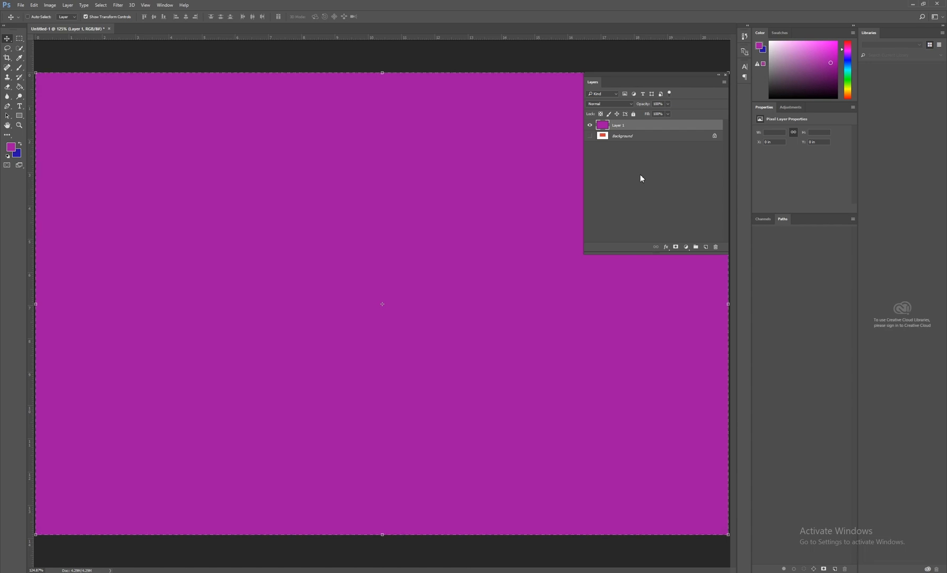
{"action": "key", "text": "ctrl+BackSpace"}
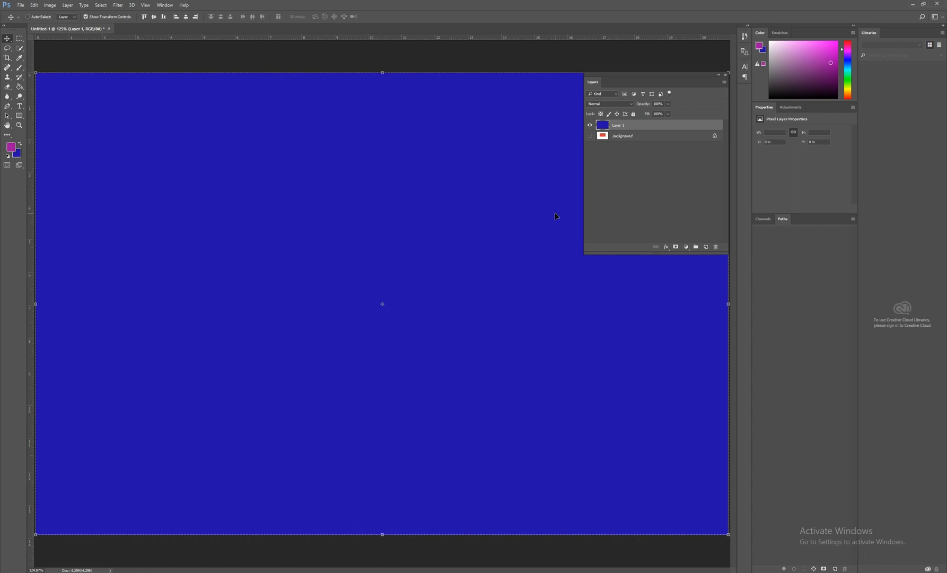
{"action": "key", "text": "alt+BackSpace"}
{"action": "key", "text": "ctrl"}
{"action": "key", "text": "ctrl+BackSpace"}
{"action": "key", "text": "alt+BackSpace"}
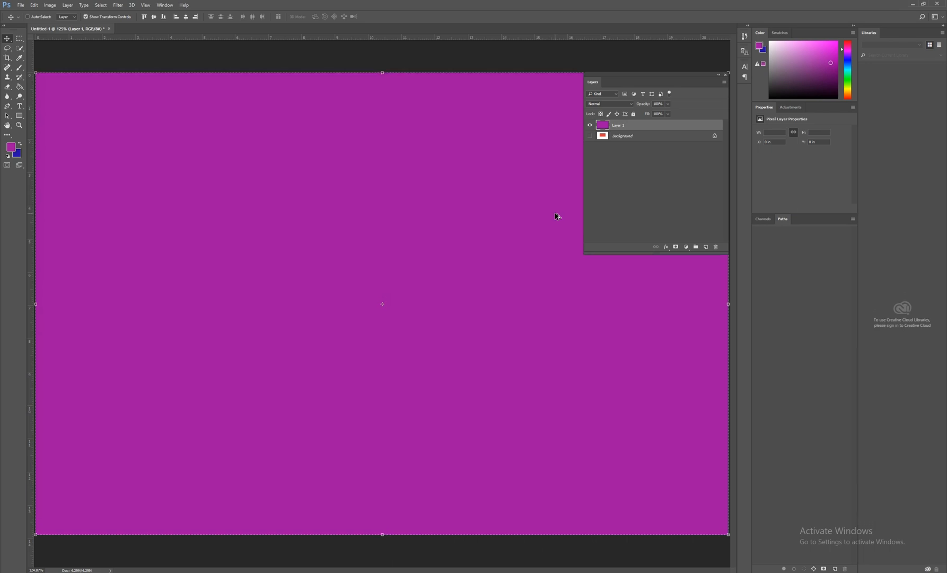
{"action": "key", "text": "ctrl+BackSpace"}
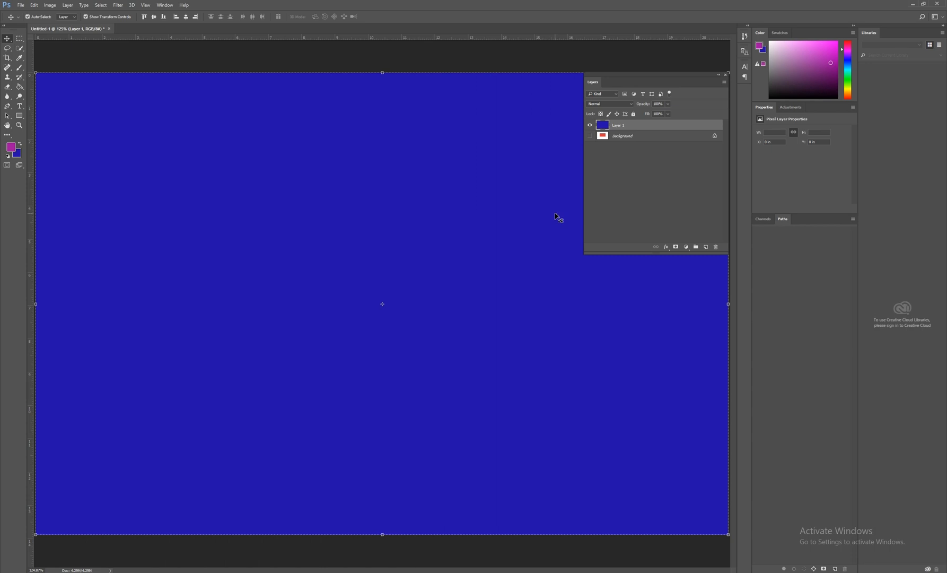
{"action": "left_click", "coordinate": [715, 246]}
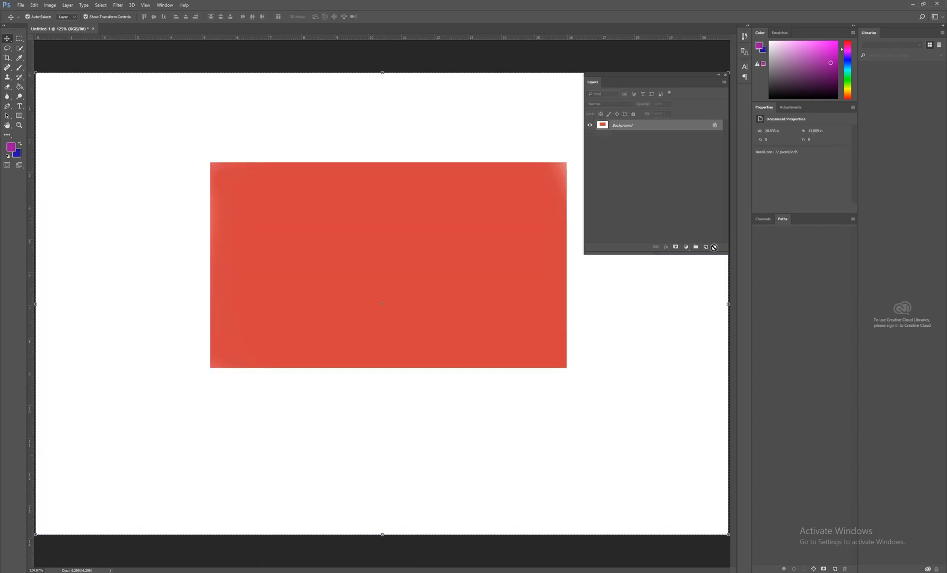
Step: Clear the full-canvas selection and draw a full-height rectangular selection about 11 in wide from the canvas's left edge
{"action": "left_click_drag", "start_coordinate": [20, 39], "coordinate": [39, 38]}
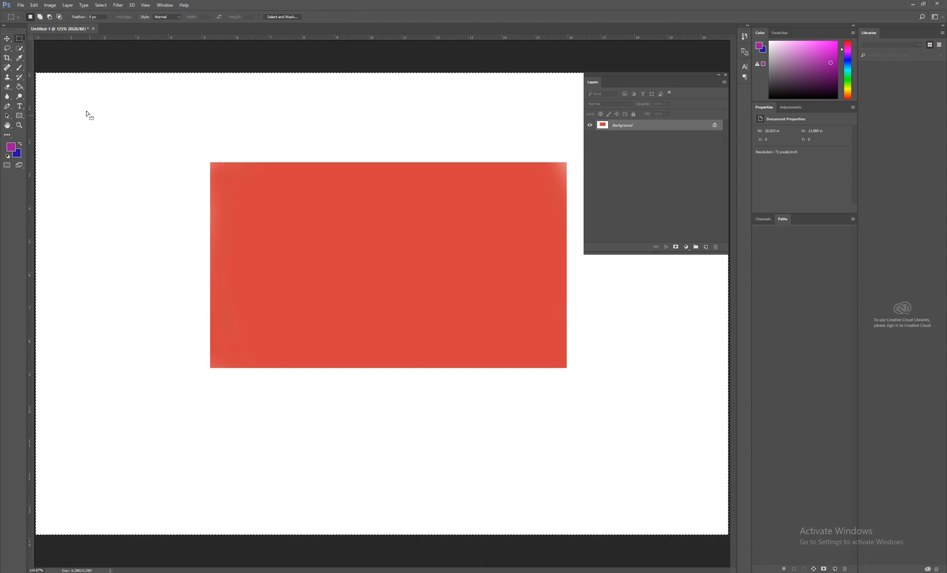
{"action": "left_click", "coordinate": [116, 118]}
{"action": "key", "text": "ctrl+minus"}
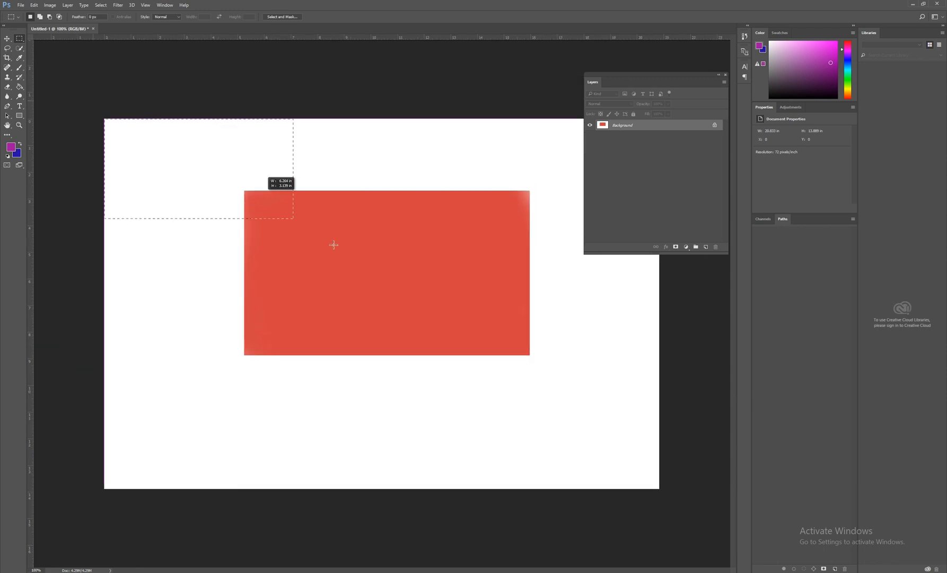
{"action": "left_click_drag", "start_coordinate": [394, 457], "coordinate": [403, 509]}
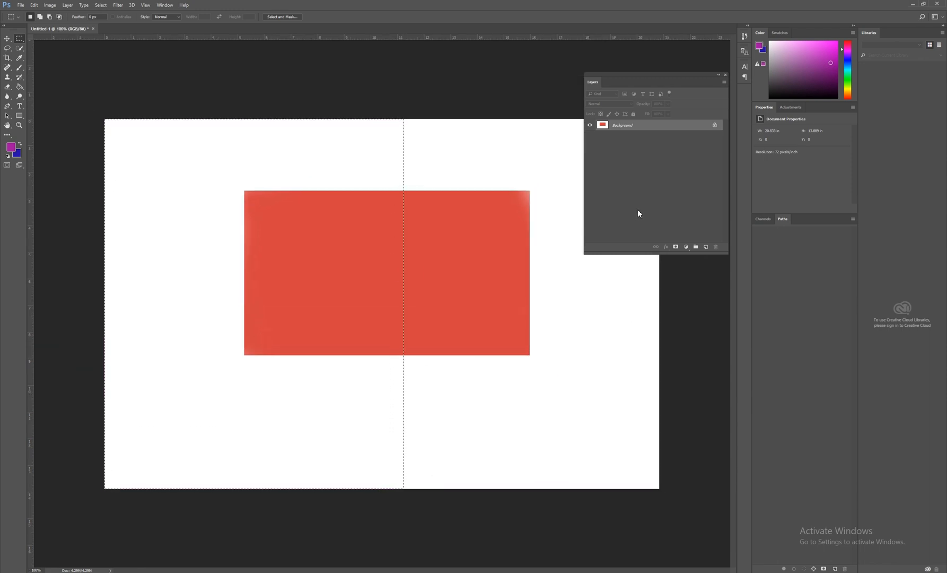
Step: Fill the selected left half on a new layer with purple and with the blue background color, and delete that layer
{"action": "left_click", "coordinate": [704, 246]}
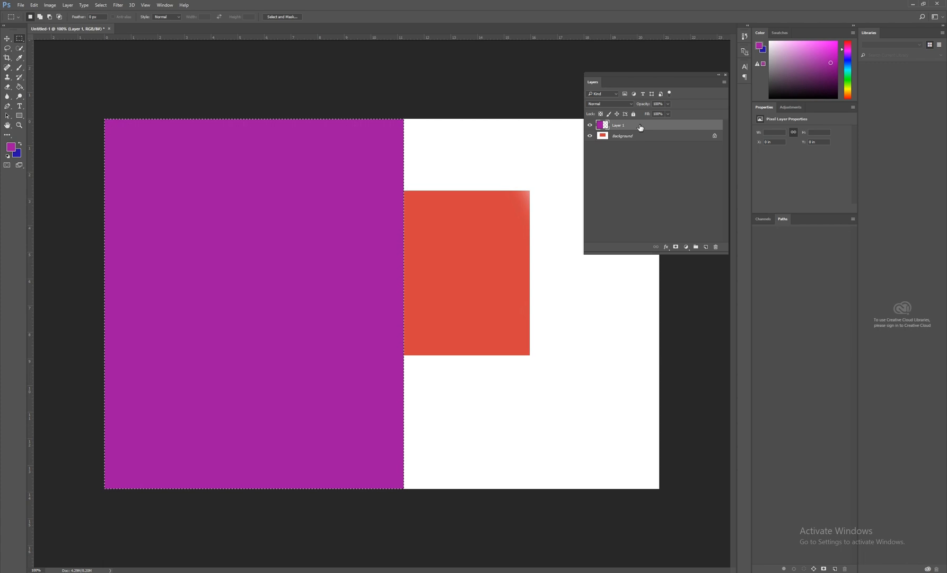
{"action": "key", "text": "ctrl+BackSpace"}
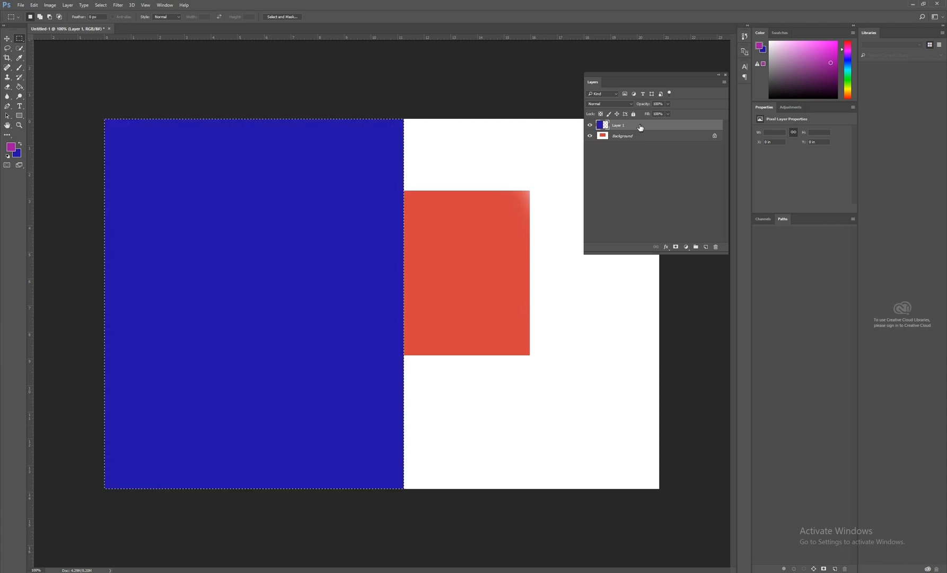
{"action": "key", "text": "ctrl+d"}
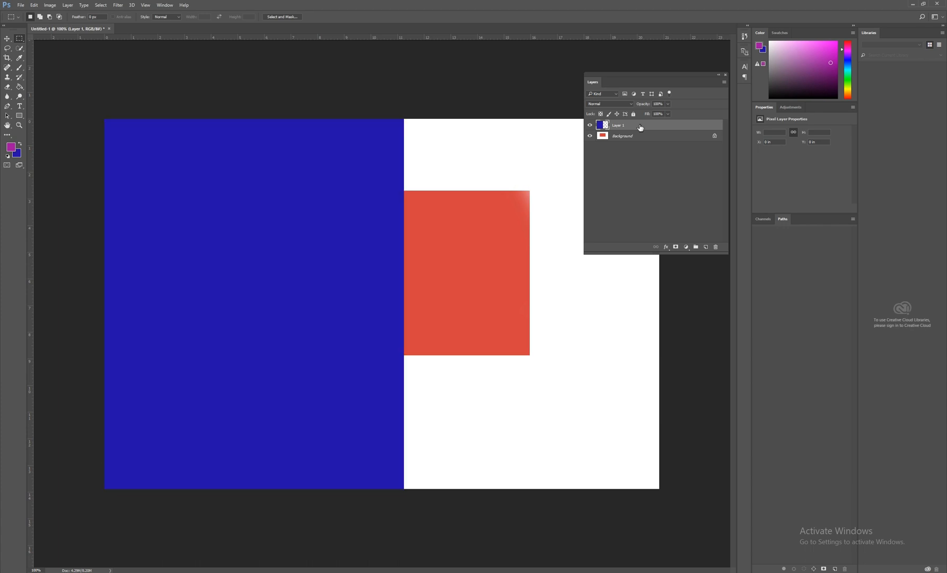
{"action": "left_click_drag", "start_coordinate": [715, 249], "coordinate": [715, 248]}
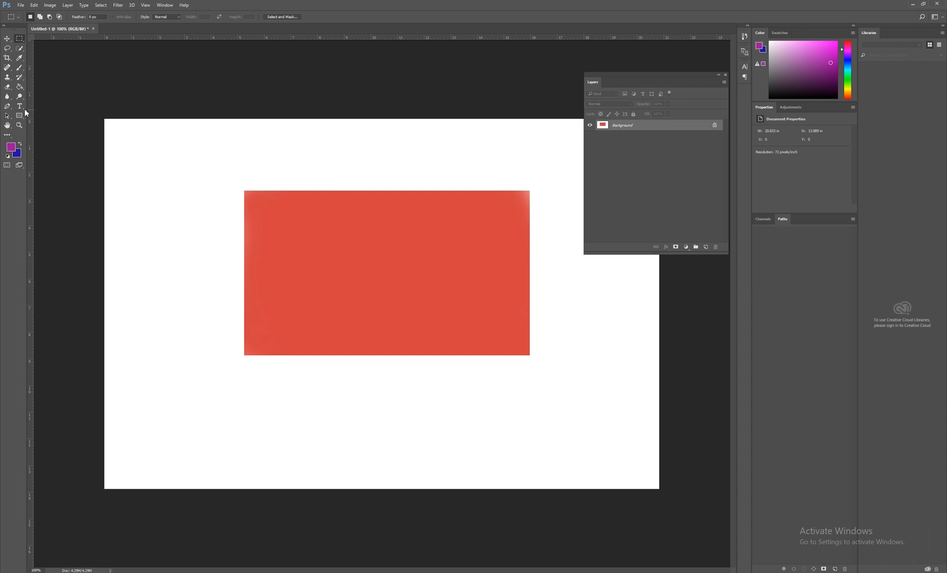
Step: Draw a rectangular marquee selection overlapping the upper-left part of the red rectangle
{"action": "right_click", "coordinate": [16, 41]}
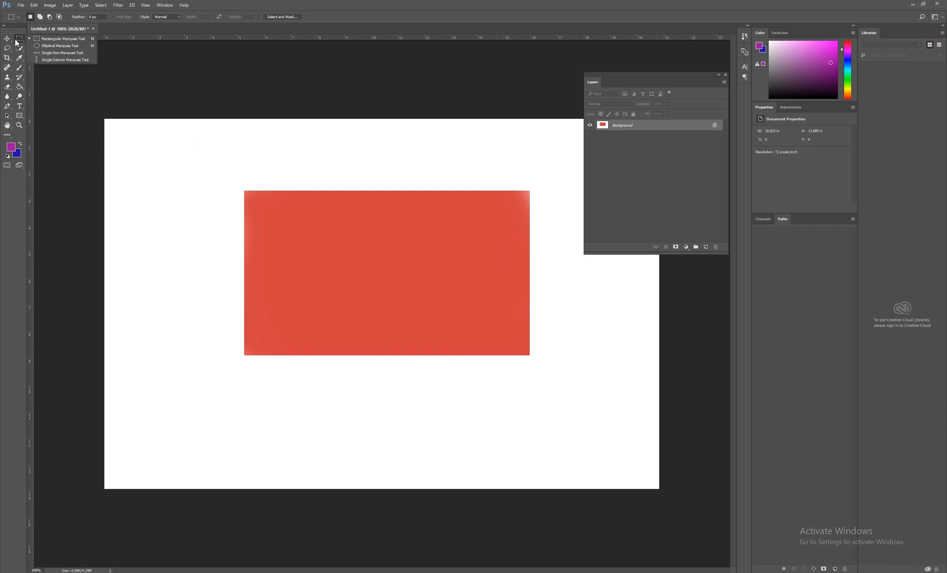
{"action": "left_click", "coordinate": [60, 41]}
{"action": "left_click_drag", "start_coordinate": [142, 152], "coordinate": [346, 342]}
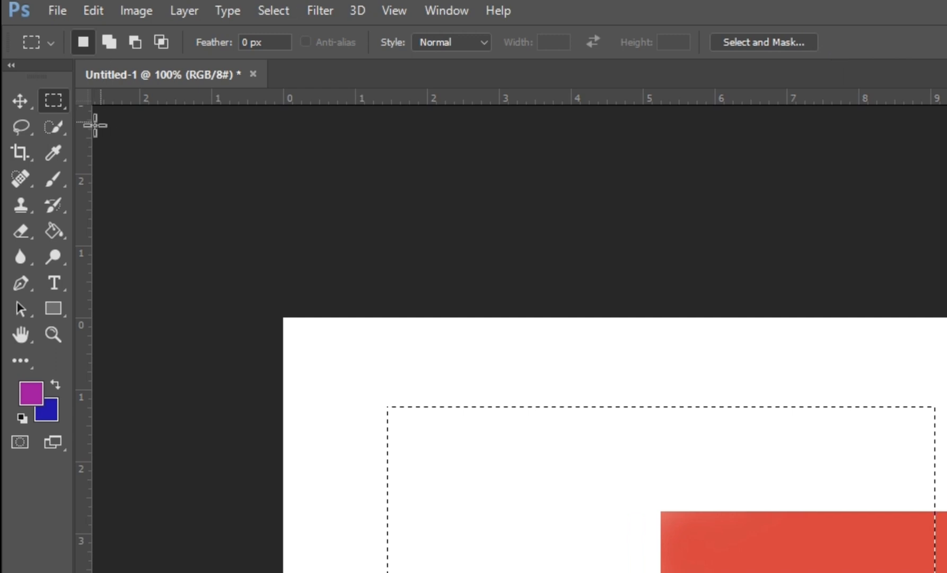
Step: Compare the tool options of the Brush tool with those of the Rectangular Marquee tool
{"action": "left_click", "coordinate": [64, 179]}
{"action": "left_click", "coordinate": [106, 178]}
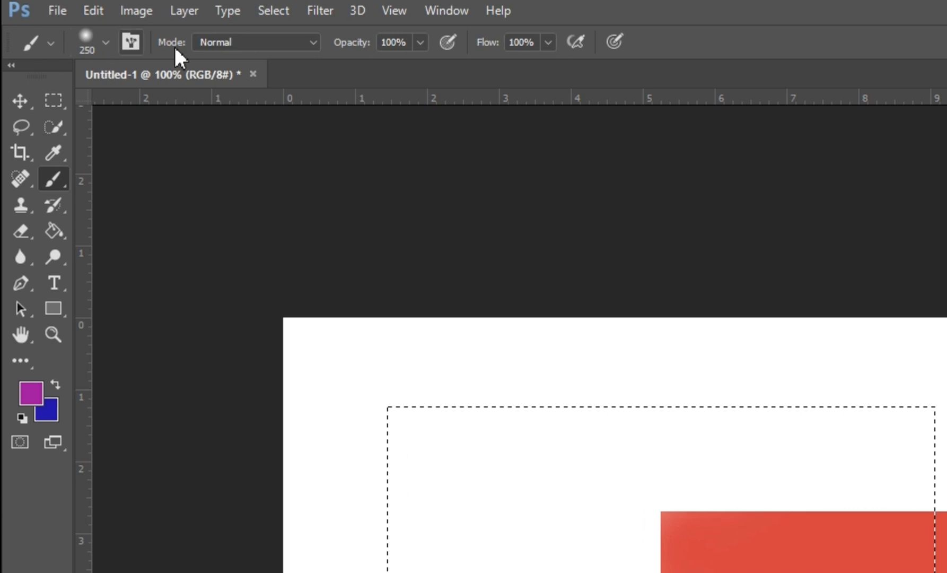
{"action": "left_click_drag", "start_coordinate": [52, 106], "coordinate": [104, 99]}
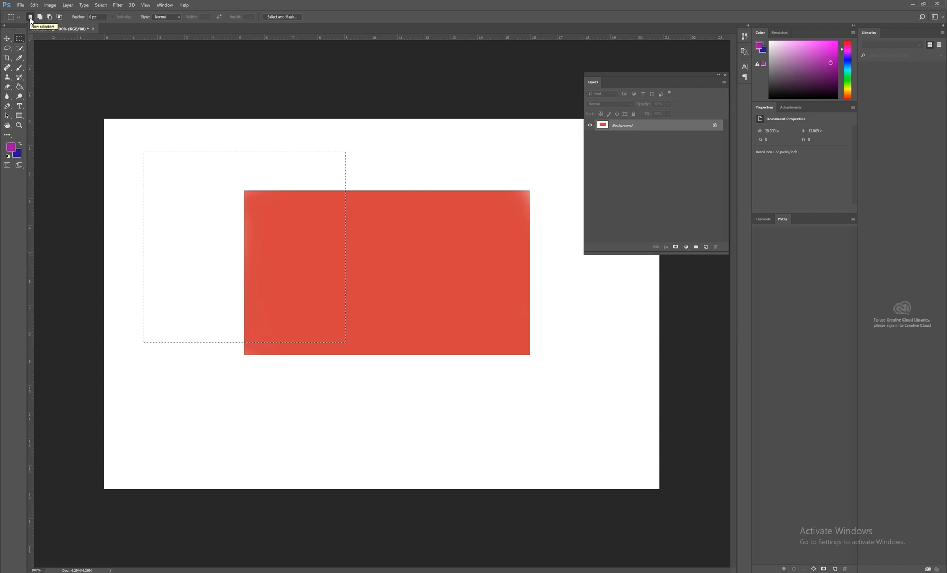
Step: Draw a new marquee over the right part of the red rectangle and add four separate rectangles to the selection
{"action": "left_click_drag", "start_coordinate": [550, 156], "coordinate": [335, 412]}
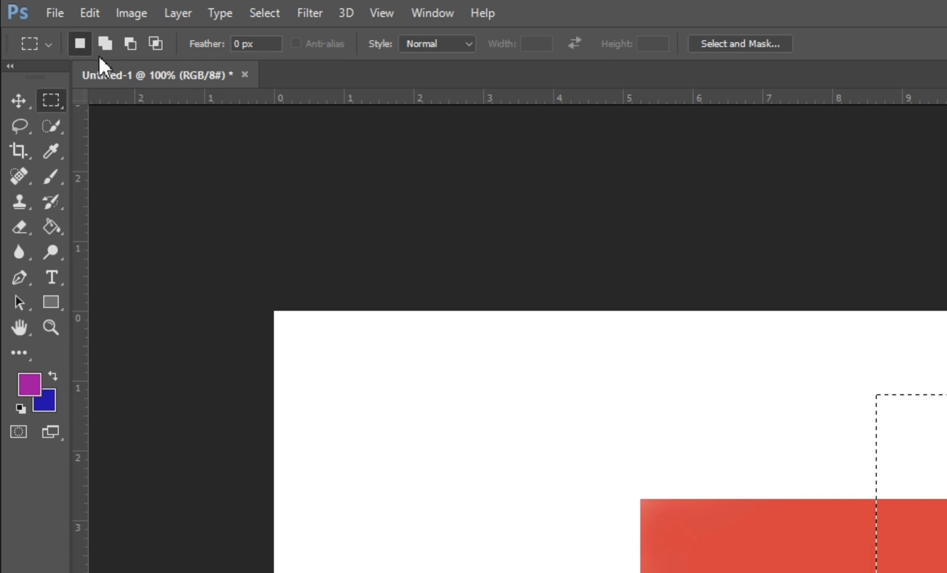
{"action": "left_click", "coordinate": [104, 42]}
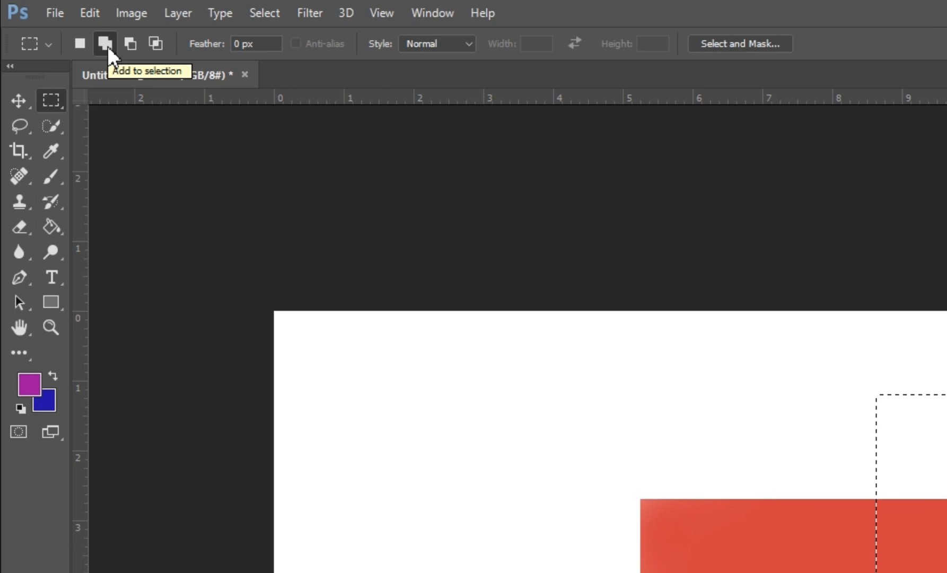
{"action": "left_click_drag", "start_coordinate": [831, 403], "coordinate": [253, 348]}
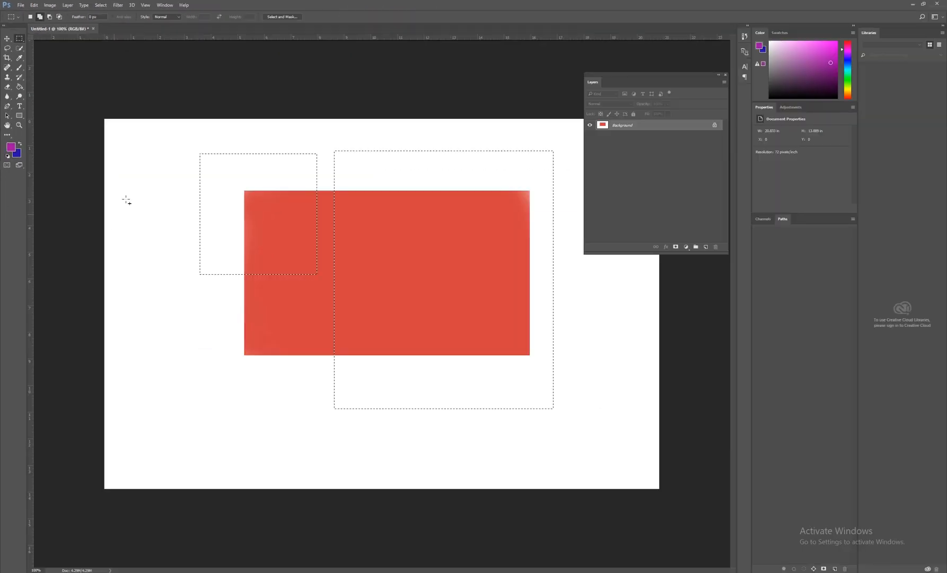
{"action": "left_click_drag", "start_coordinate": [219, 196], "coordinate": [138, 331]}
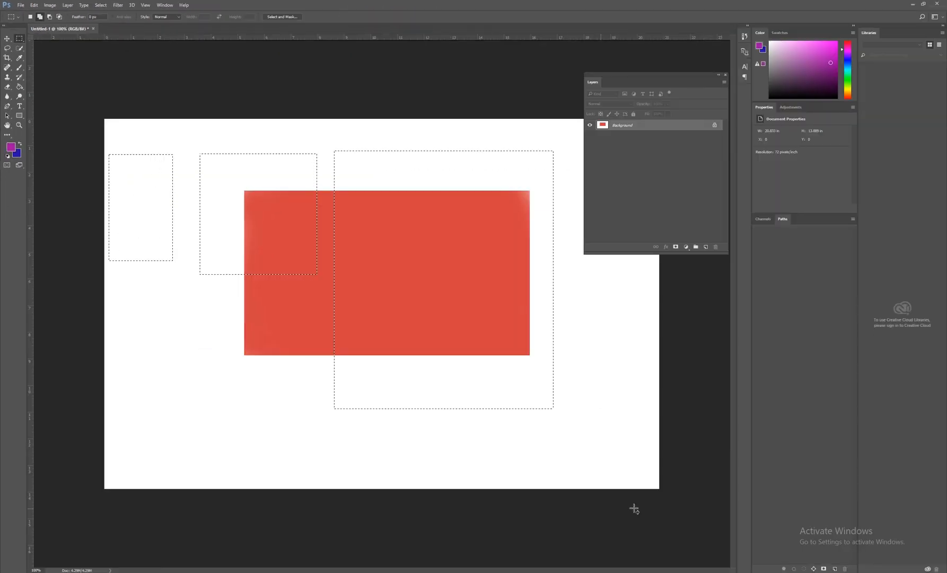
{"action": "left_click_drag", "start_coordinate": [640, 335], "coordinate": [575, 441]}
{"action": "left_click_drag", "start_coordinate": [162, 312], "coordinate": [272, 421]}
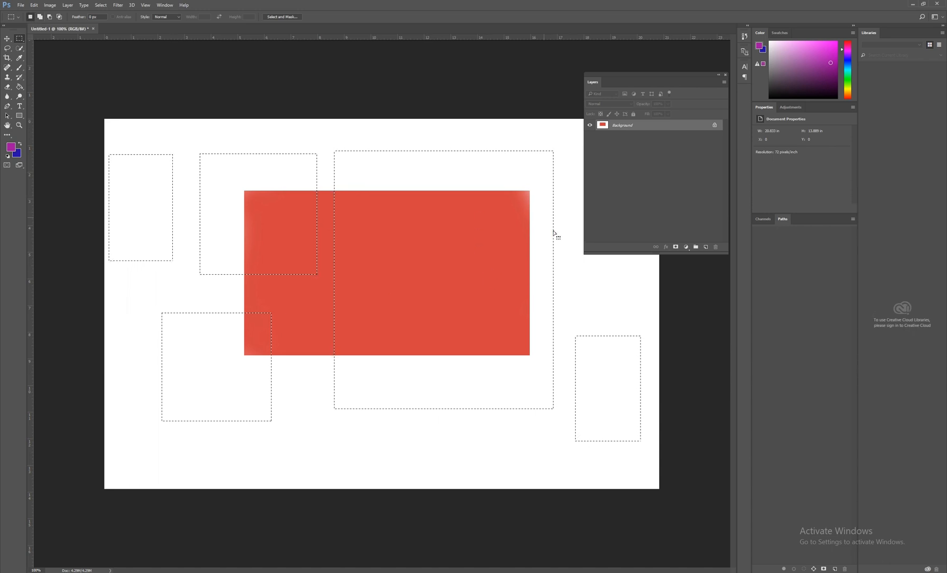
Step: Draw a new marquee across the red rectangle's lower edge and add overlapping and connecting rectangles to merge one irregular selection
{"action": "left_click_drag", "start_coordinate": [631, 272], "coordinate": [550, 340]}
{"action": "left_click_drag", "start_coordinate": [467, 235], "coordinate": [312, 404]}
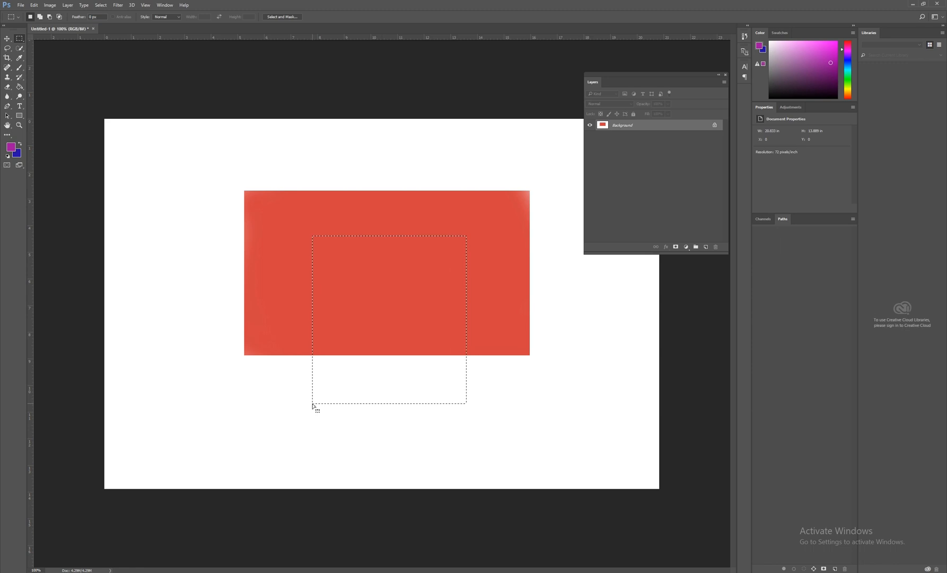
{"action": "left_click", "coordinate": [42, 15]}
{"action": "left_click_drag", "start_coordinate": [144, 152], "coordinate": [234, 304]}
{"action": "left_click_drag", "start_coordinate": [271, 164], "coordinate": [417, 291]}
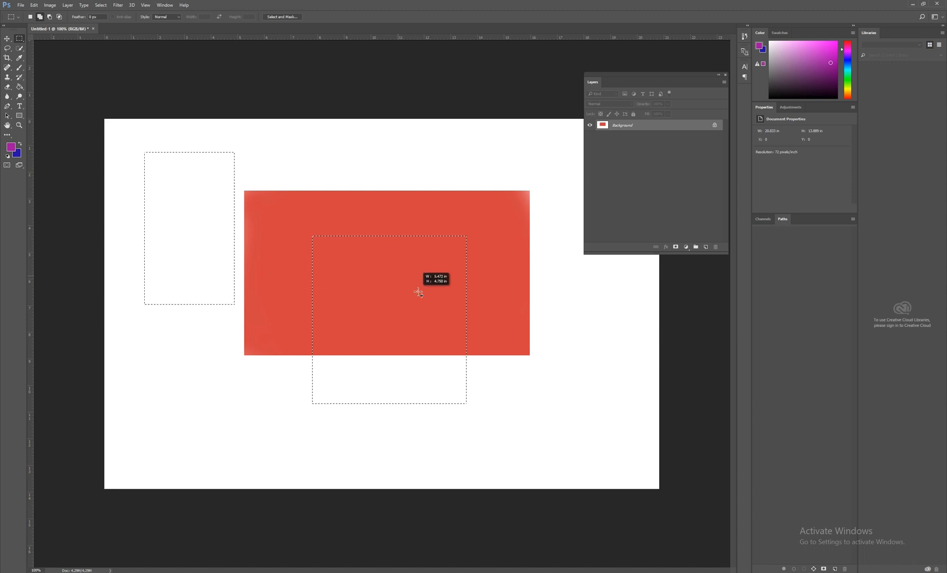
{"action": "left_click_drag", "start_coordinate": [537, 199], "coordinate": [476, 345]}
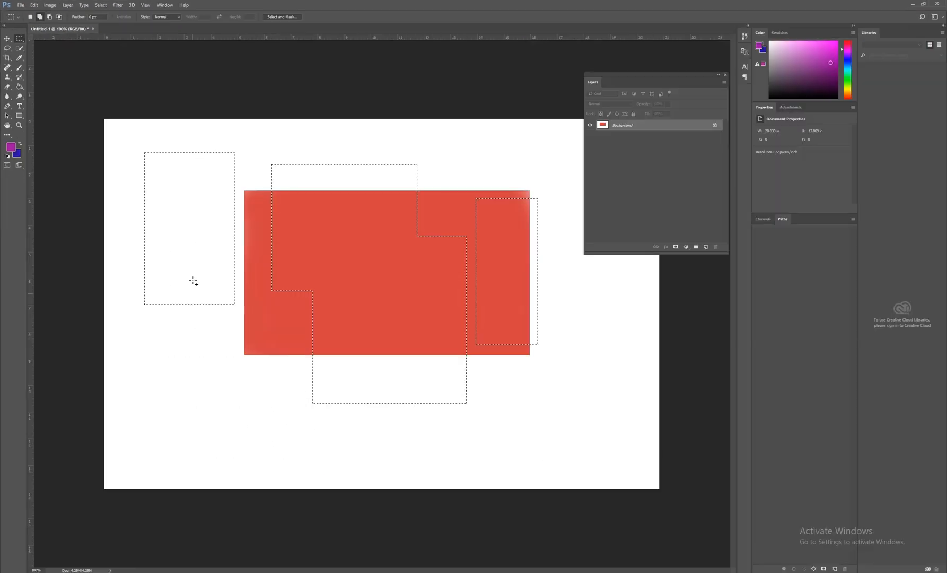
{"action": "left_click_drag", "start_coordinate": [376, 465], "coordinate": [765, 572]}
{"action": "left_click_drag", "start_coordinate": [350, 268], "coordinate": [494, 284]}
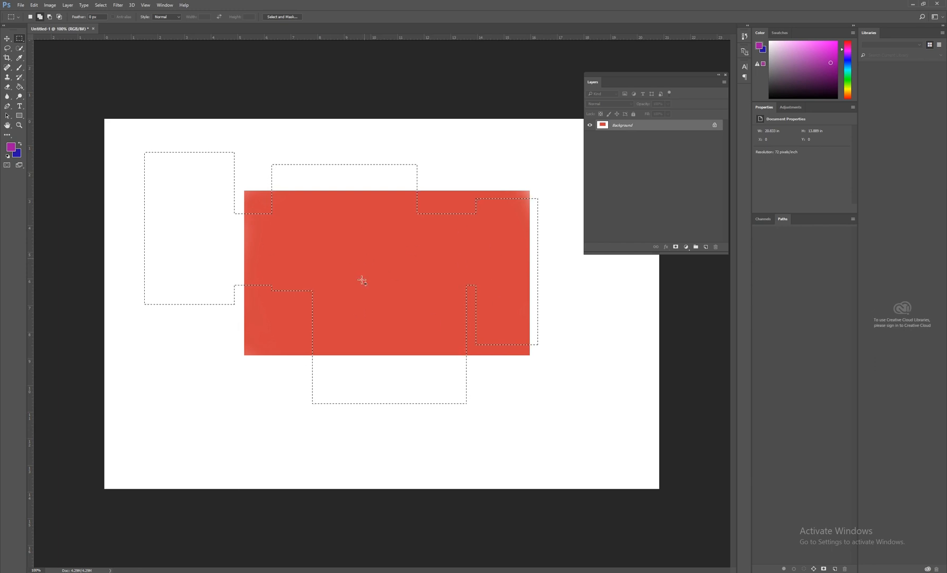
Step: Add five more overlapping rectangles around the edges of the existing selection to extend its irregular outline
{"action": "left_click_drag", "start_coordinate": [219, 252], "coordinate": [154, 373]}
{"action": "left_click_drag", "start_coordinate": [438, 379], "coordinate": [359, 453]}
{"action": "left_click_drag", "start_coordinate": [565, 222], "coordinate": [445, 306]}
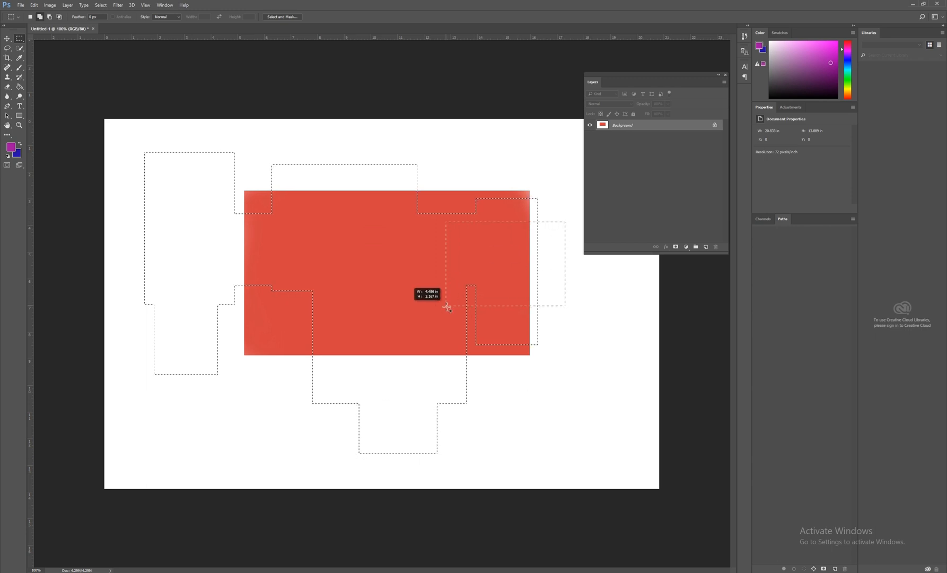
{"action": "left_click_drag", "start_coordinate": [456, 134], "coordinate": [330, 223]}
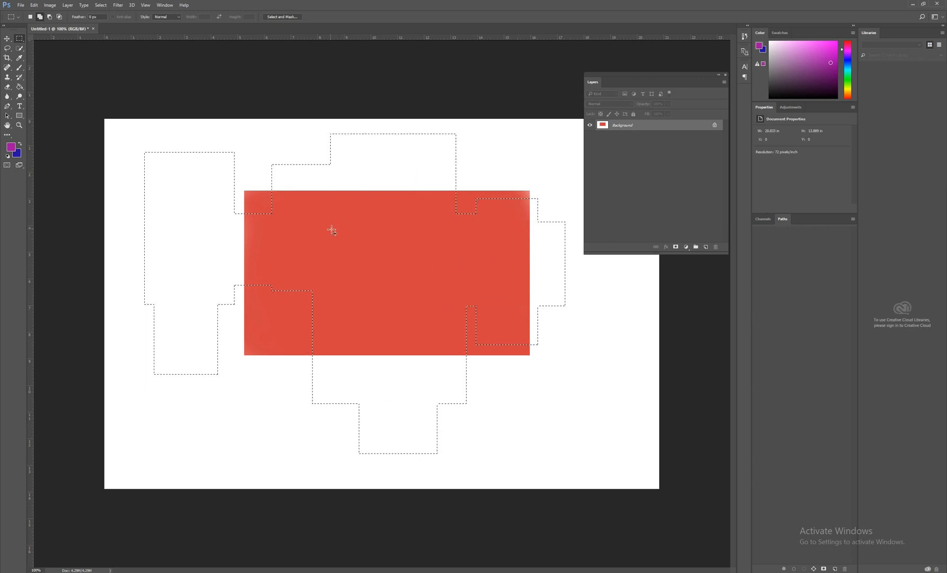
{"action": "left_click_drag", "start_coordinate": [286, 136], "coordinate": [237, 366]}
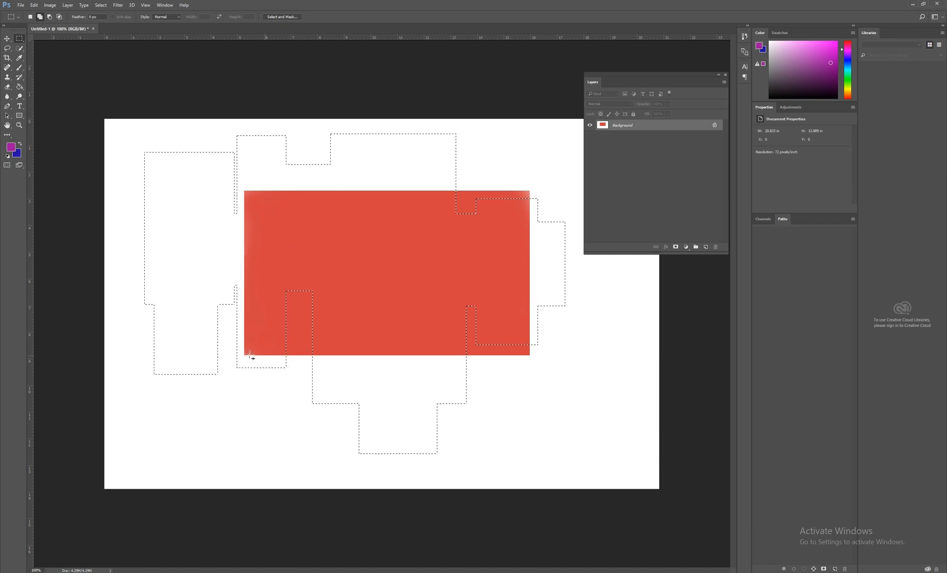
Step: Switch the marquee to subtract mode and cut six rectangles out of the irregular selection, including a wide band across its middle
{"action": "left_click", "coordinate": [52, 16]}
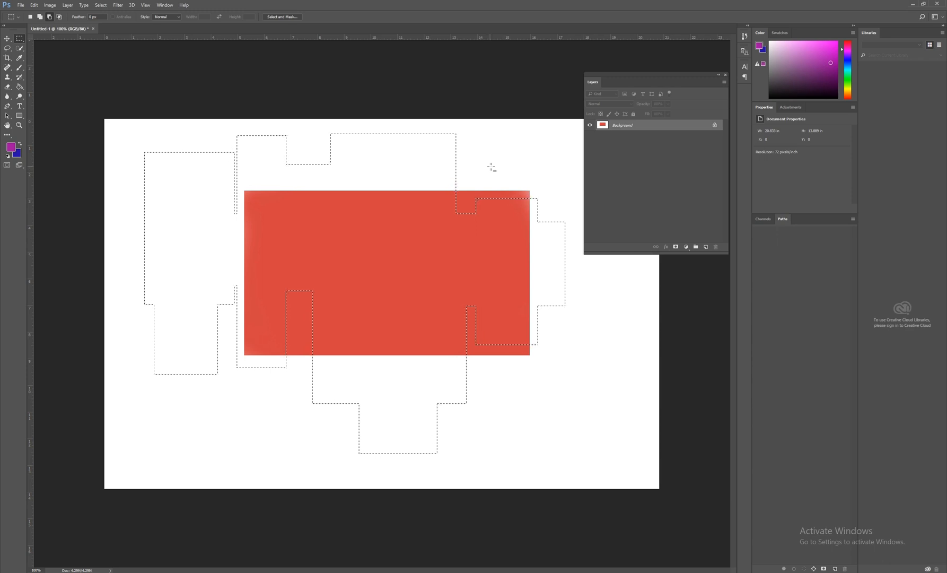
{"action": "left_click_drag", "start_coordinate": [507, 151], "coordinate": [396, 271]}
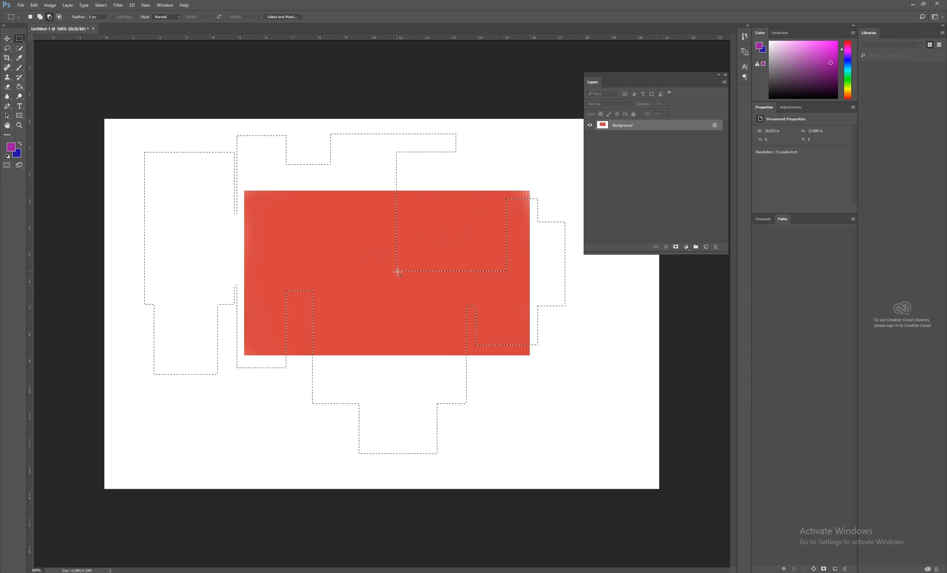
{"action": "left_click_drag", "start_coordinate": [467, 237], "coordinate": [479, 406]}
{"action": "left_click_drag", "start_coordinate": [581, 259], "coordinate": [457, 308]}
{"action": "left_click_drag", "start_coordinate": [540, 357], "coordinate": [497, 304]}
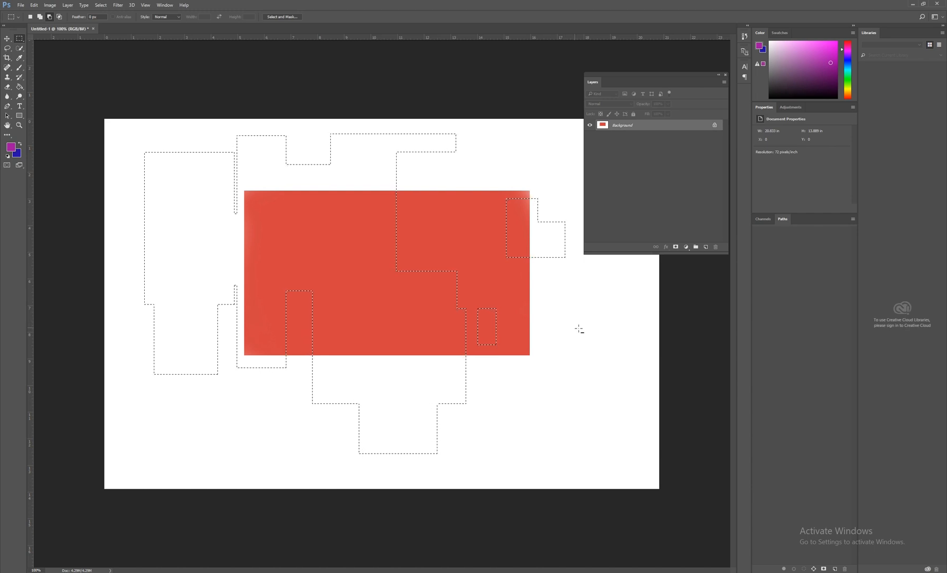
{"action": "left_click_drag", "start_coordinate": [115, 212], "coordinate": [540, 341]}
{"action": "left_click_drag", "start_coordinate": [449, 292], "coordinate": [359, 469]}
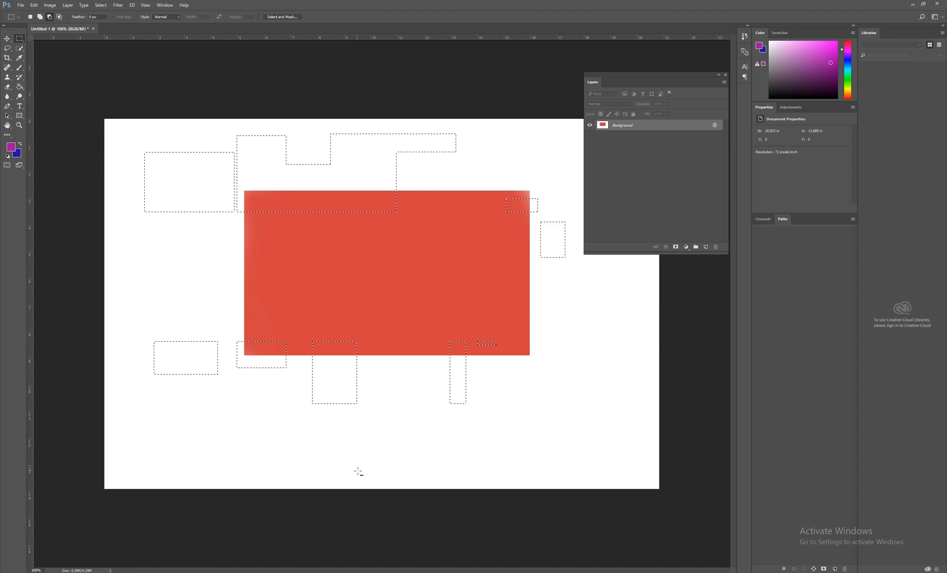
Step: Try intersecting the selection with a narrow tall rectangle and a small flat one below the red rectangle, undoing each result
{"action": "left_click", "coordinate": [58, 16]}
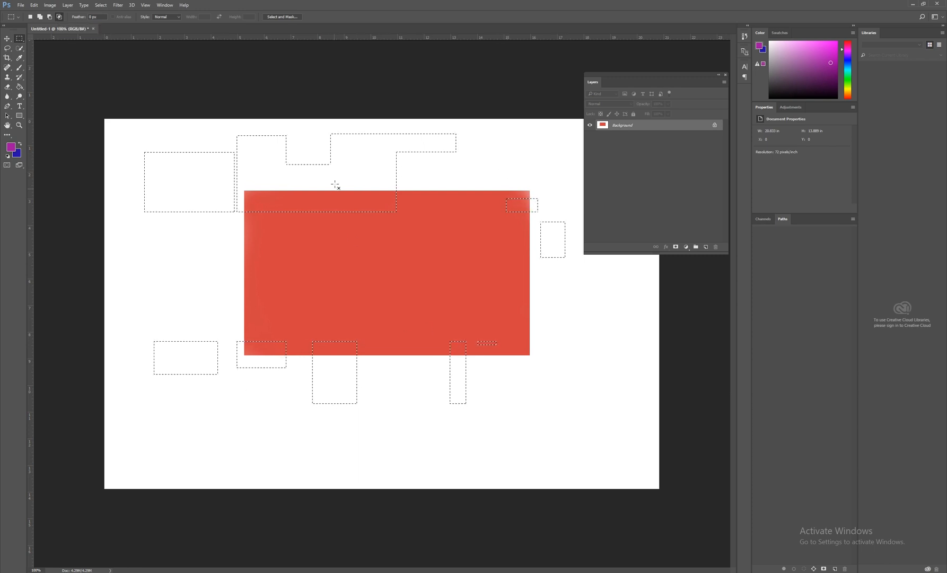
{"action": "left_click_drag", "start_coordinate": [348, 177], "coordinate": [323, 378]}
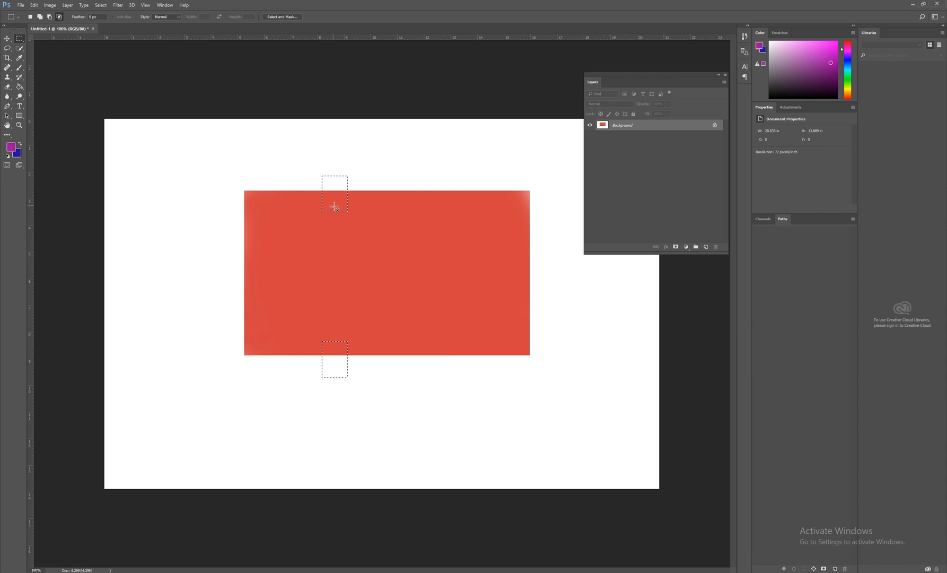
{"action": "key", "text": "ctrl+z"}
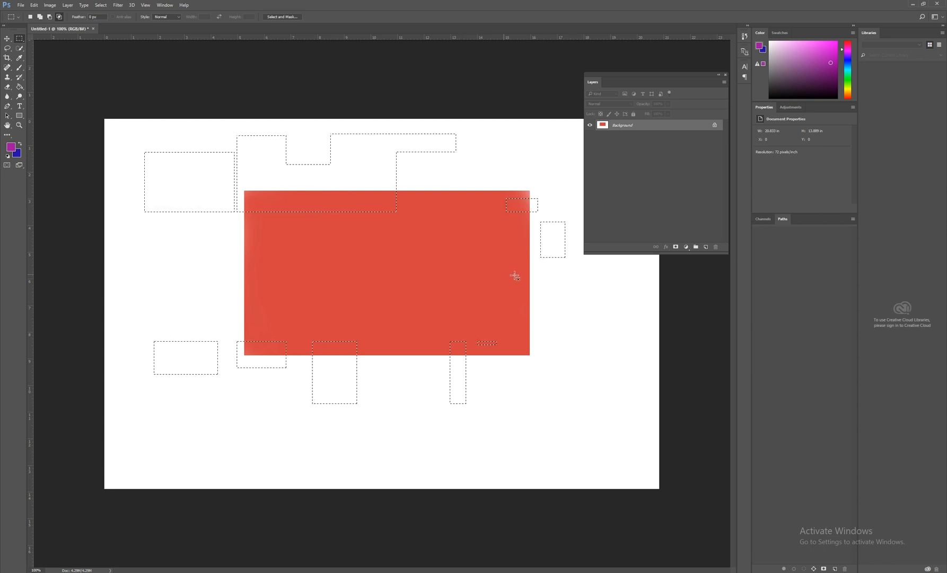
{"action": "left_click_drag", "start_coordinate": [498, 363], "coordinate": [418, 380]}
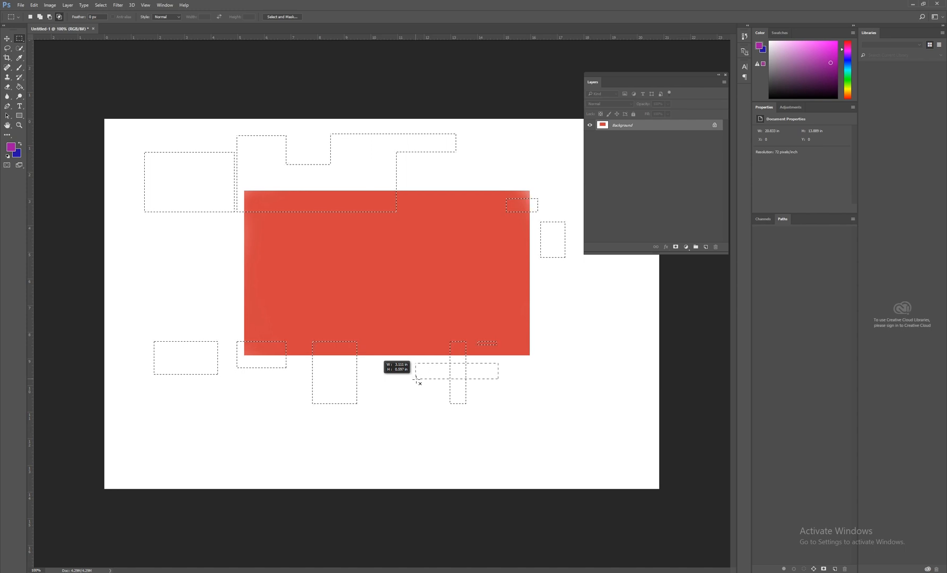
{"action": "left_click_drag", "start_coordinate": [416, 379], "coordinate": [416, 379]}
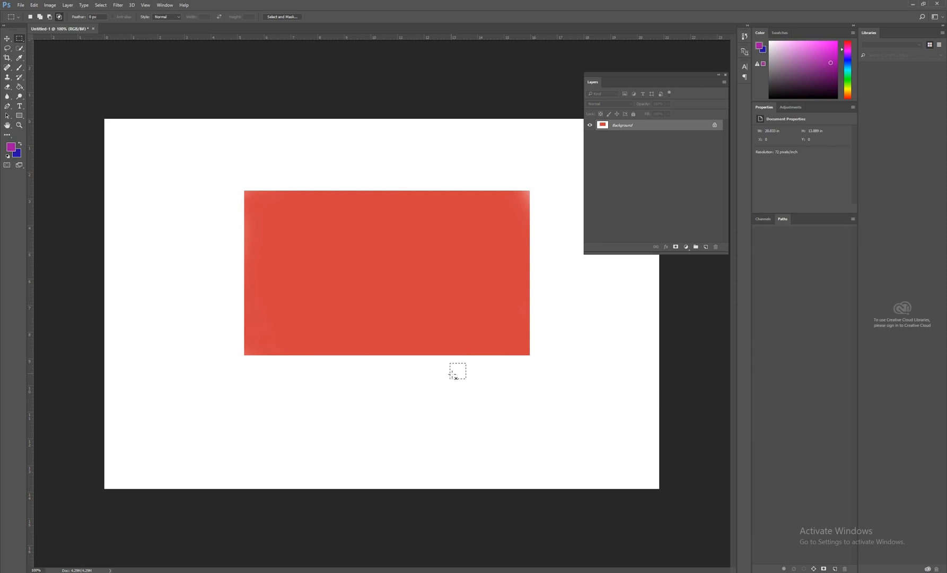
{"action": "key", "text": "ctrl+z"}
Step: Draw a large marquee over most of the red rectangle, intersect it with a smaller overlapping rectangle, and clear the selection
{"action": "left_click_drag", "start_coordinate": [606, 292], "coordinate": [481, 402]}
{"action": "left_click_drag", "start_coordinate": [488, 156], "coordinate": [184, 419]}
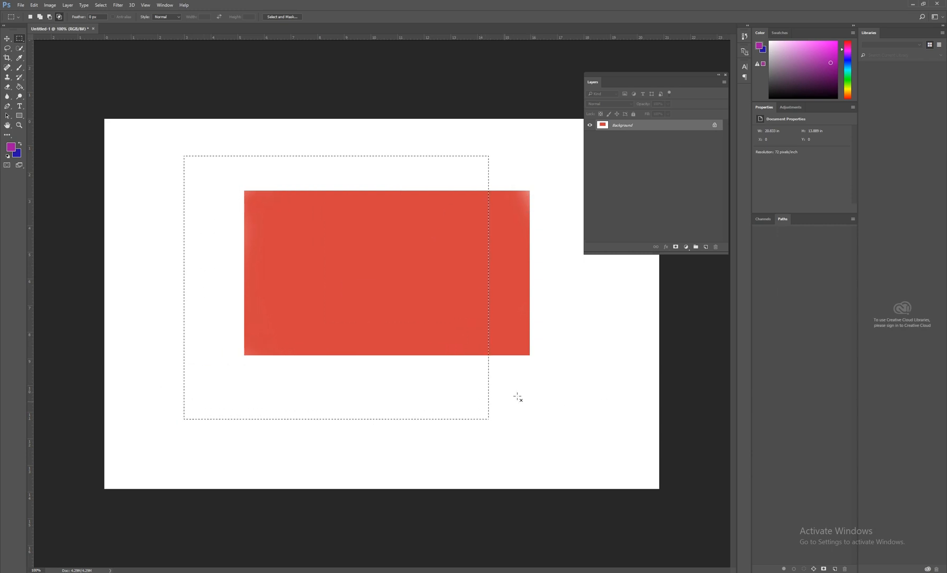
{"action": "left_click_drag", "start_coordinate": [554, 203], "coordinate": [447, 277]}
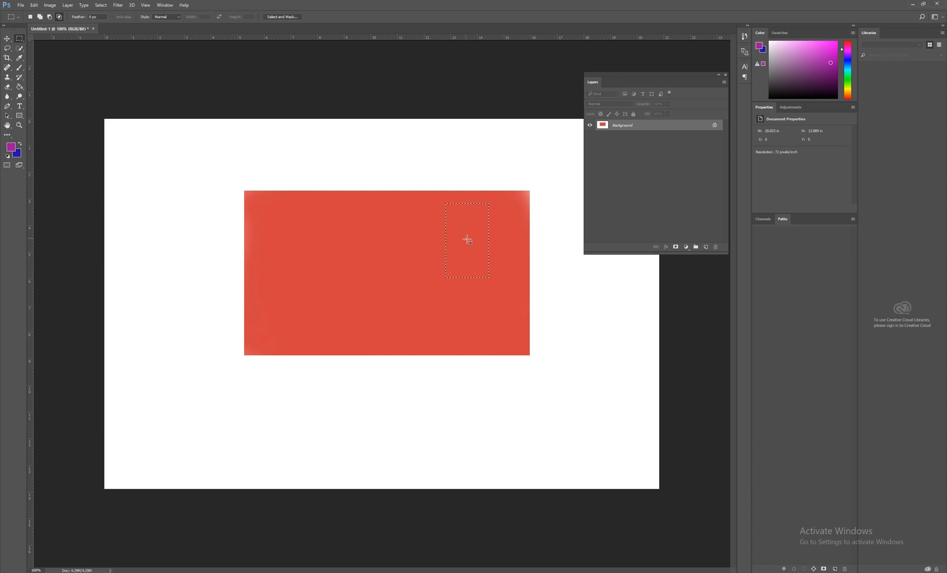
{"action": "key", "text": "v"}
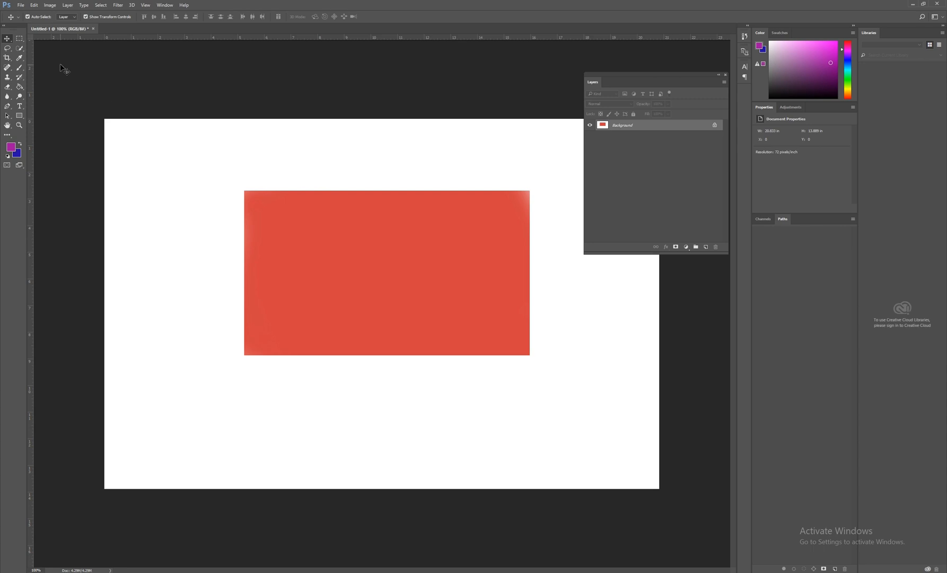
Step: Draw a rectangle shape about 1011 by 669 px covering the red rectangle and fill it with white
{"action": "left_click_drag", "start_coordinate": [21, 38], "coordinate": [41, 37]}
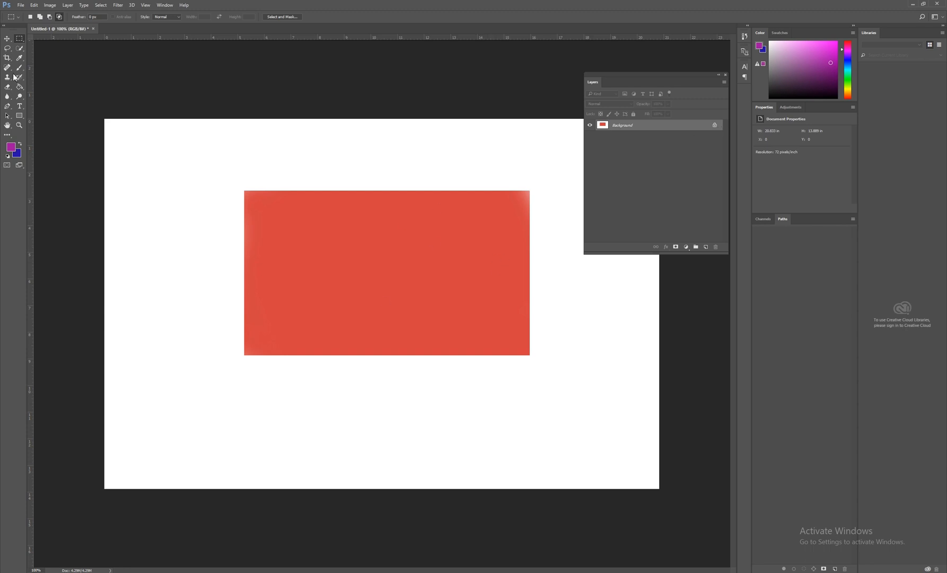
{"action": "left_click_drag", "start_coordinate": [19, 114], "coordinate": [20, 115]}
{"action": "left_click", "coordinate": [50, 115]}
{"action": "mouse_move", "coordinate": [202, 173]}
{"action": "left_mouse_down"}
{"action": "mouse_move", "coordinate": [555, 355]}
{"action": "mouse_move", "coordinate": [576, 420]}
{"action": "left_mouse_up"}
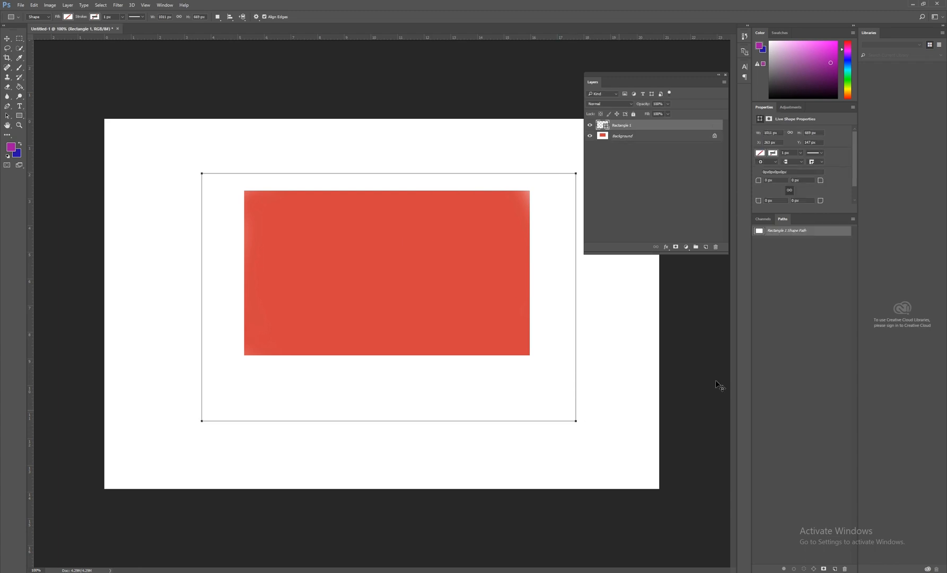
{"action": "key", "text": "v"}
{"action": "left_click", "coordinate": [760, 153]}
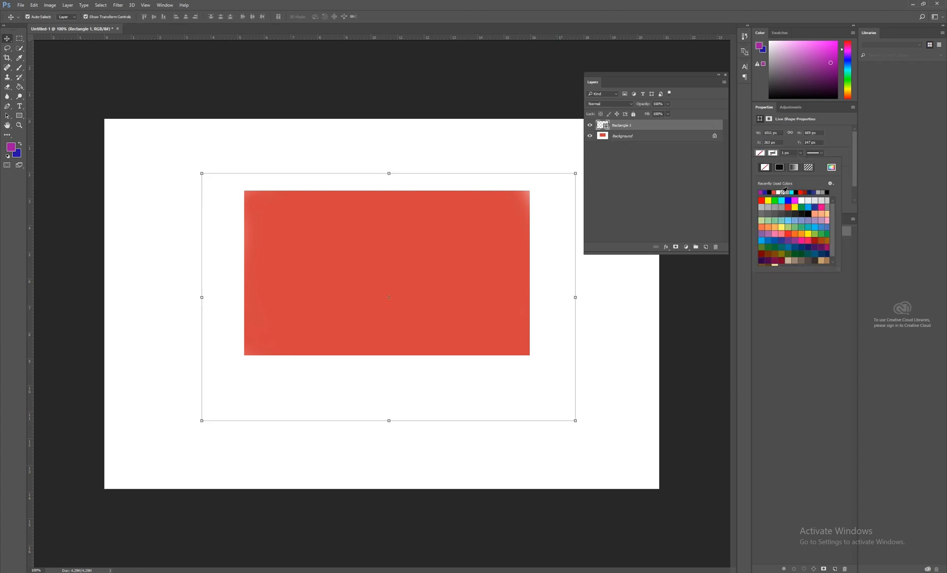
{"action": "left_click", "coordinate": [784, 192]}
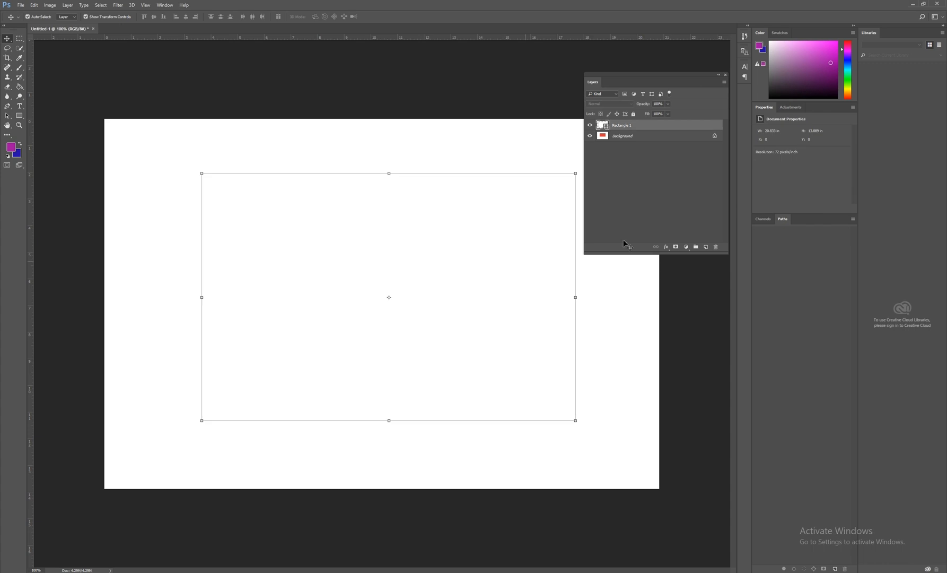
Step: Lock the white rectangle shape's layer and deselect it
{"action": "left_click", "coordinate": [633, 114]}
{"action": "left_click", "coordinate": [516, 157]}
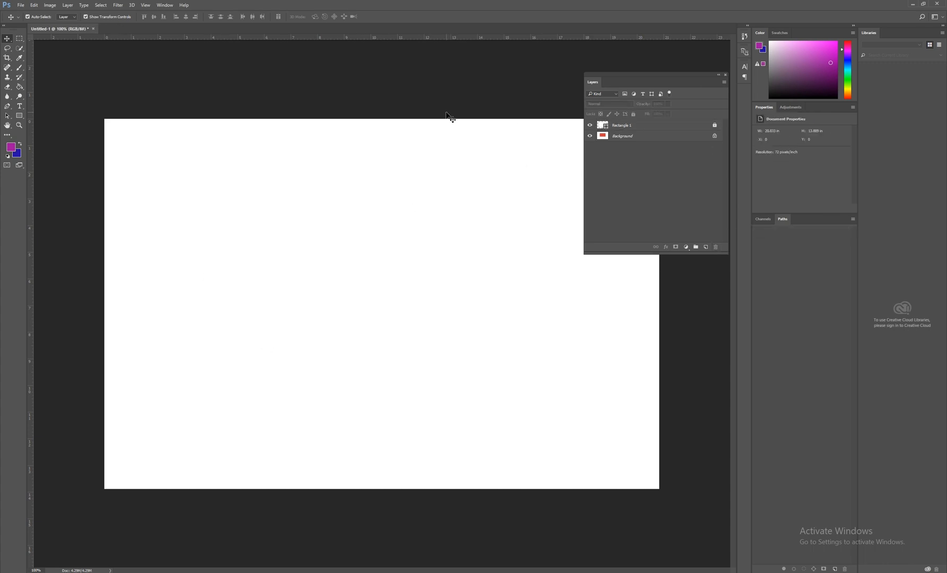
{"action": "key", "text": "ctrl+plus"}
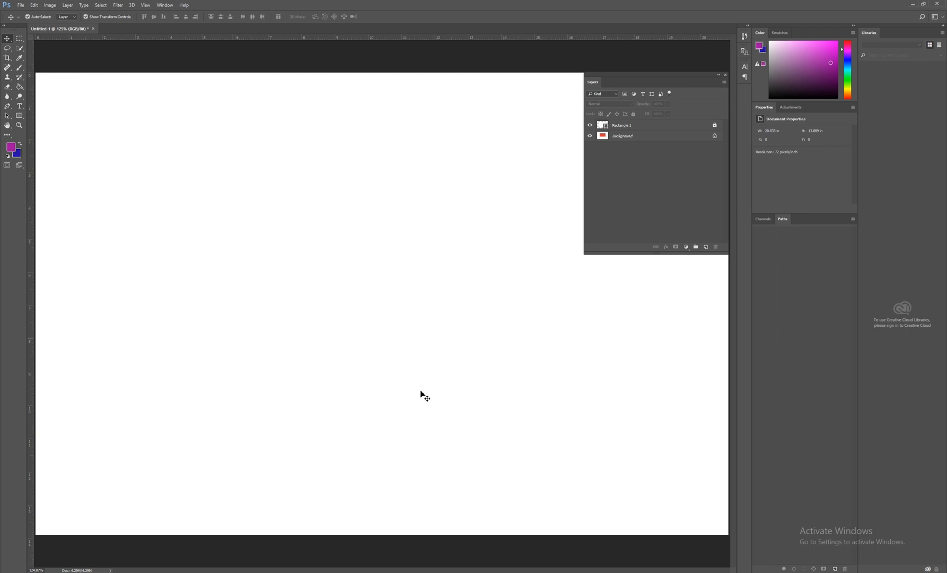
Step: Set the Rectangular Marquee's feather to 50 px and draw a feathered selection on the upper middle of the canvas
{"action": "left_click", "coordinate": [20, 39]}
{"action": "left_click", "coordinate": [38, 38]}
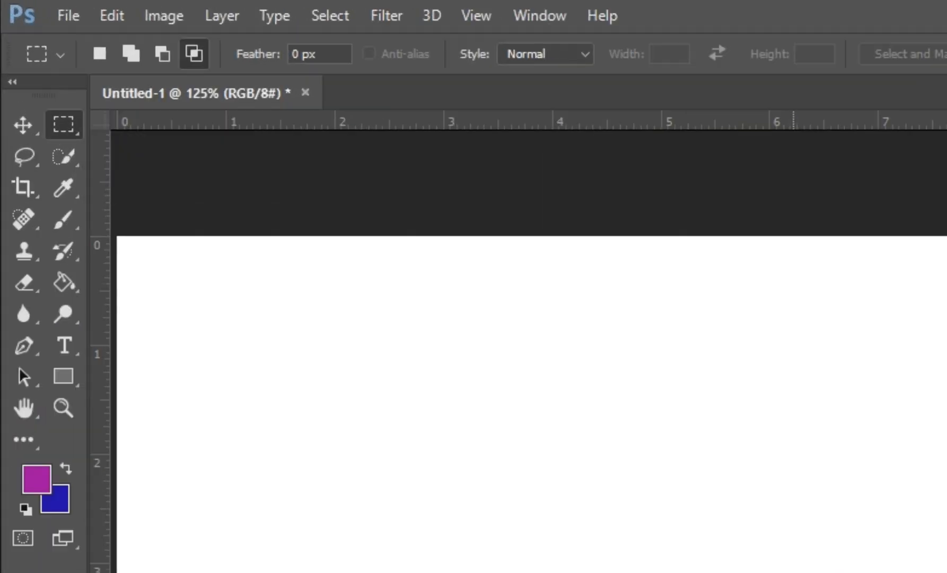
{"action": "left_click_drag", "start_coordinate": [644, 525], "coordinate": [943, 569]}
{"action": "left_click", "coordinate": [302, 53]}
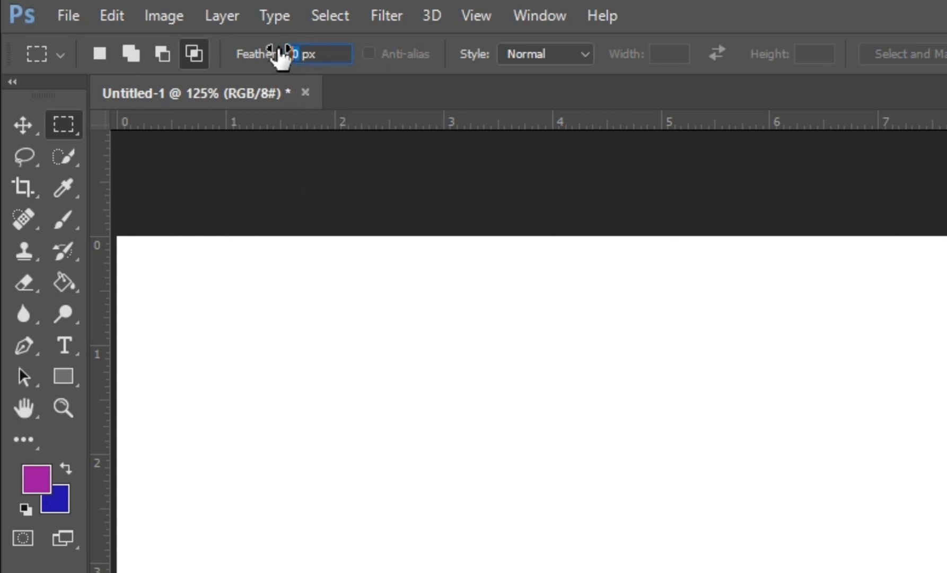
{"action": "type", "text": "50"}
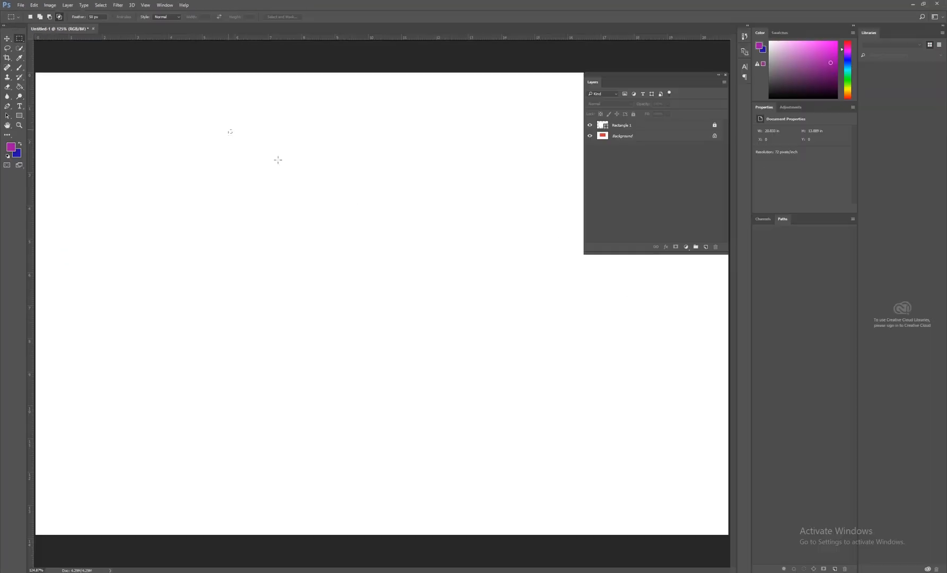
{"action": "left_click_drag", "start_coordinate": [228, 132], "coordinate": [529, 381]}
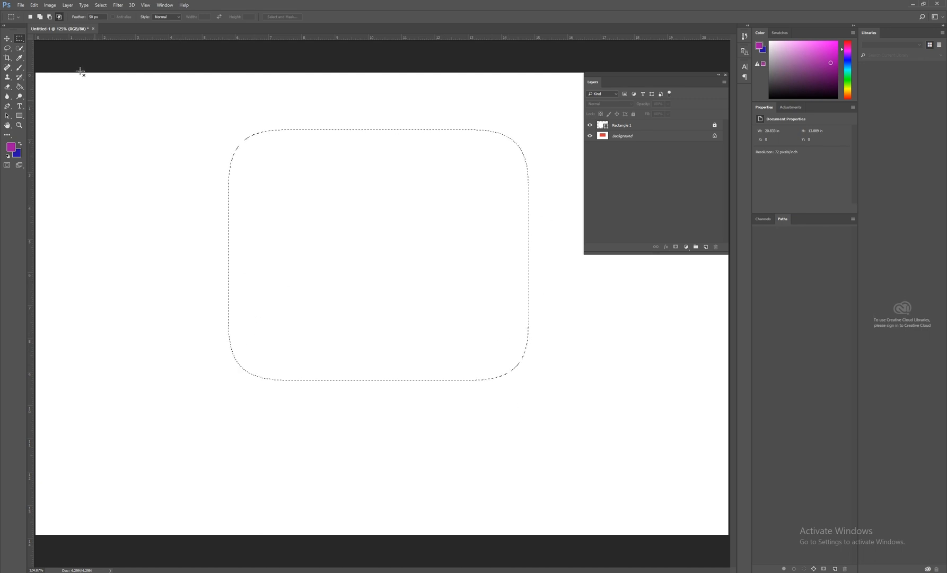
Step: Add two overlapping feathered rectangles to the selection in add mode and clear the combined selection
{"action": "left_click", "coordinate": [40, 18]}
{"action": "left_click_drag", "start_coordinate": [144, 158], "coordinate": [331, 296]}
{"action": "left_click_drag", "start_coordinate": [430, 260], "coordinate": [306, 449]}
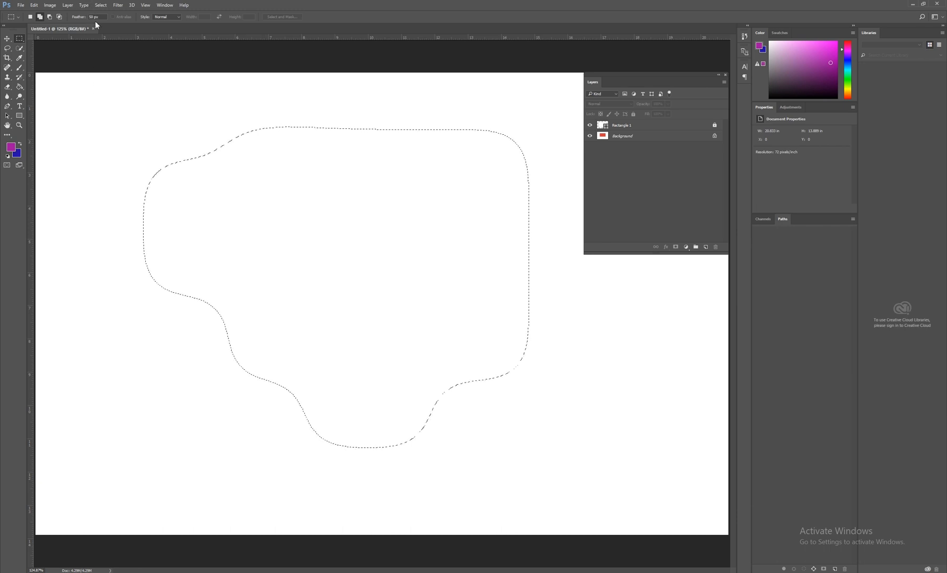
{"action": "key", "text": "ctrl+d"}
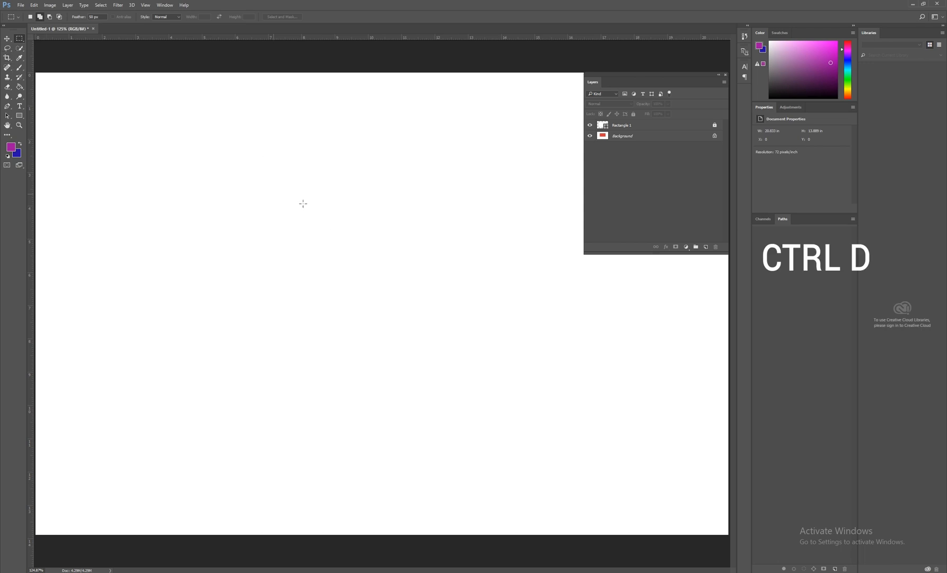
Step: Draw a feathered marquee about 12.1 by 7.8 in on the canvas and deselect it
{"action": "left_click_drag", "start_coordinate": [184, 128], "coordinate": [587, 387]}
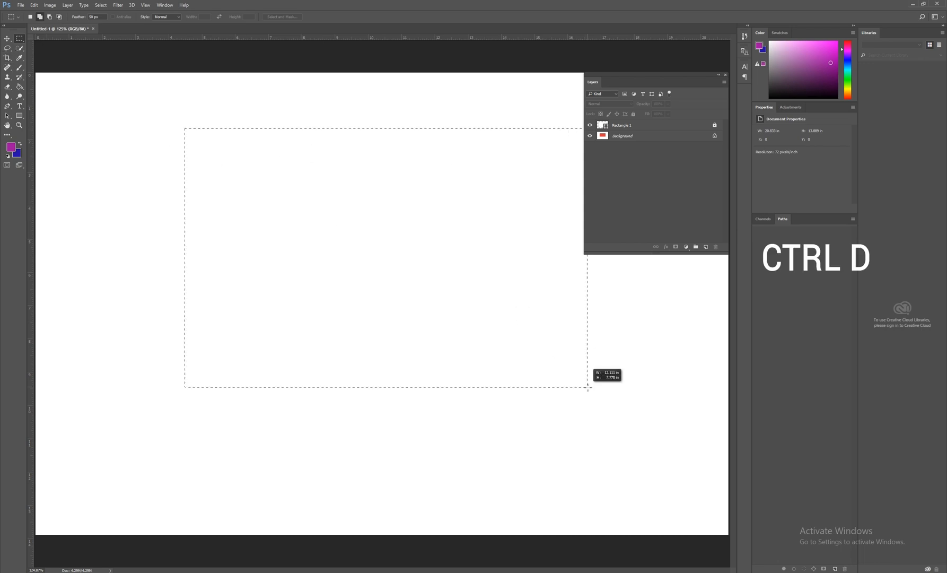
{"action": "right_click", "coordinate": [407, 166]}
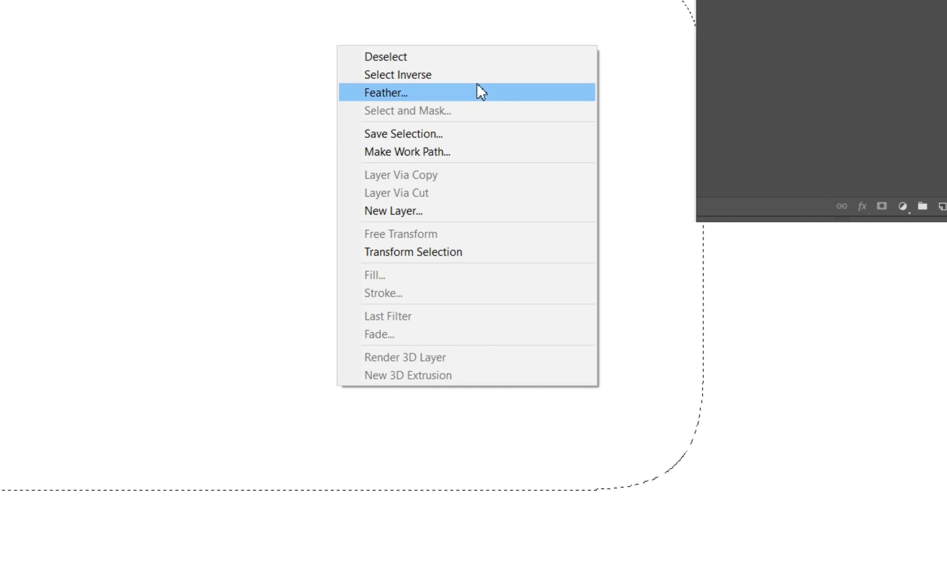
{"action": "left_click", "coordinate": [415, 58]}
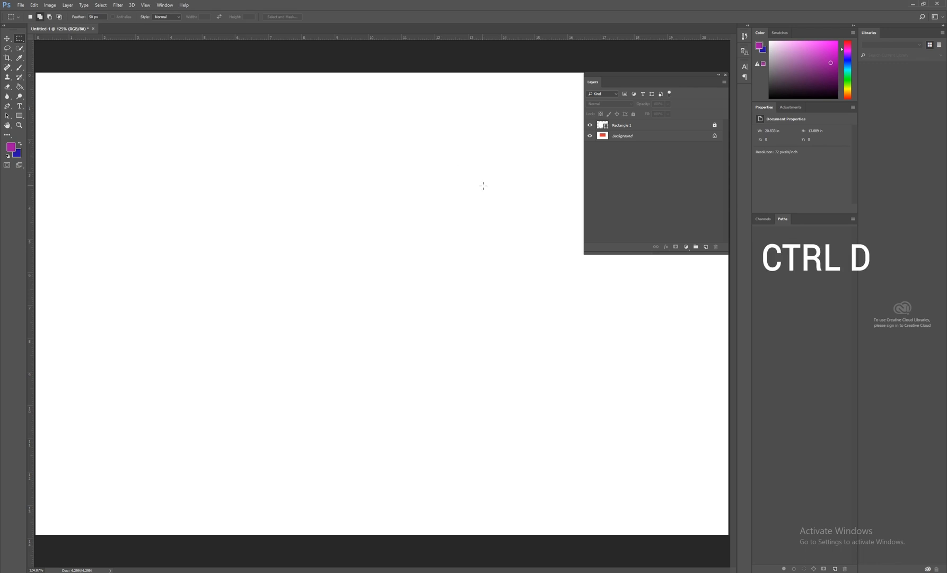
Step: Draw a feathered rectangular marquee, fill it with the blue background color on a new layer, and deselect
{"action": "right_click", "coordinate": [21, 40]}
{"action": "left_click", "coordinate": [47, 40]}
{"action": "left_click_drag", "start_coordinate": [207, 136], "coordinate": [510, 358]}
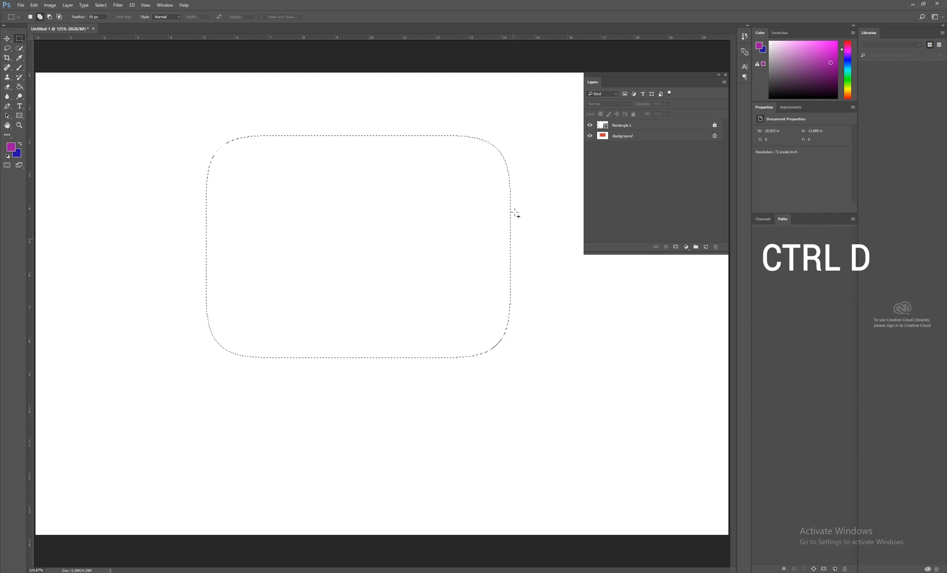
{"action": "left_click", "coordinate": [706, 247]}
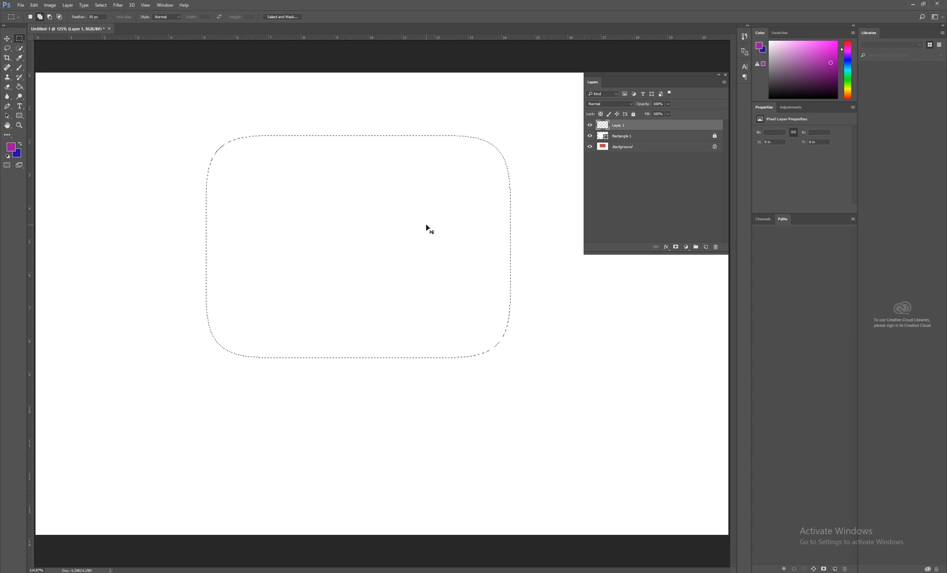
{"action": "key", "text": "ctrl+BackSpace"}
{"action": "key", "text": "ctrl+d"}
Step: Move the soft-edged blue rectangle straight down on the canvas and delete its layer
{"action": "key", "text": "v"}
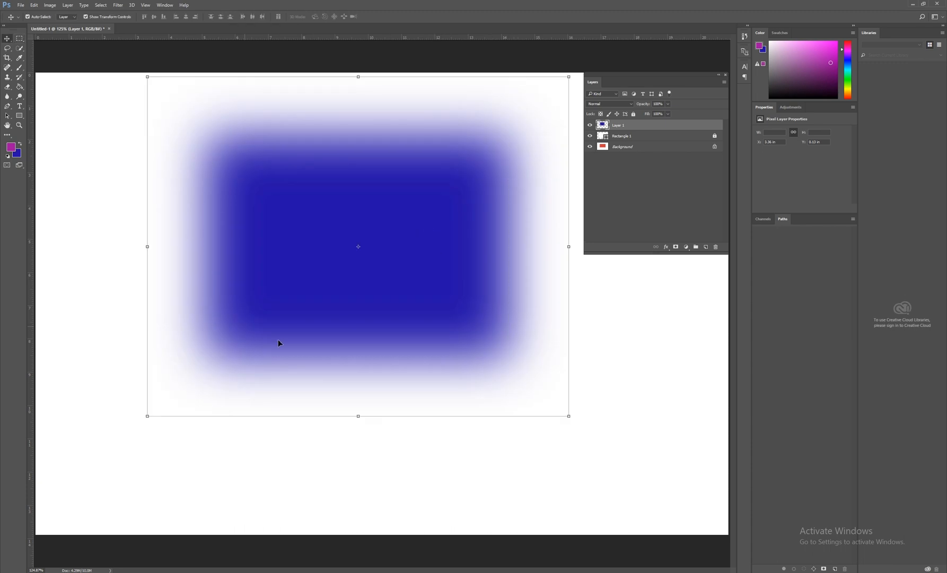
{"action": "left_click_drag", "start_coordinate": [460, 199], "coordinate": [460, 252]}
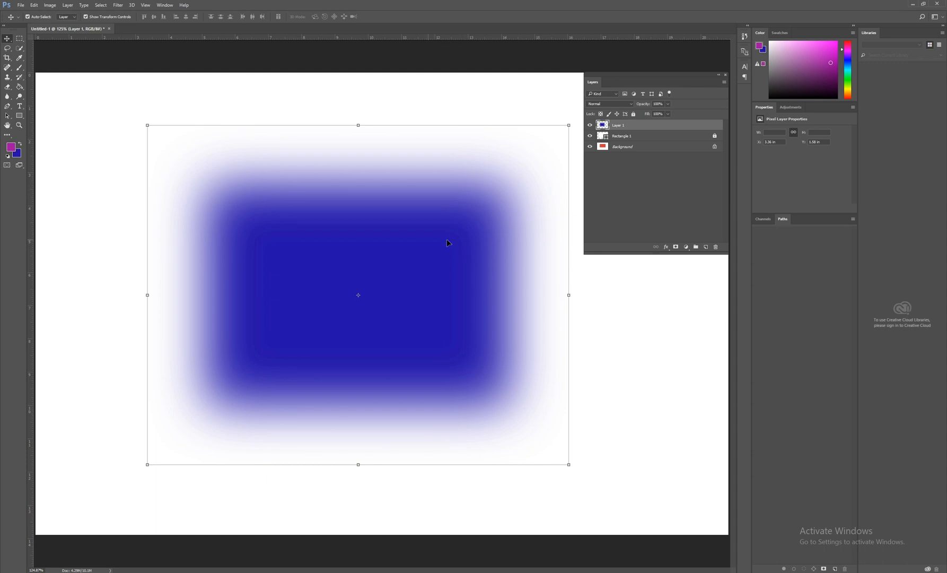
{"action": "left_click", "coordinate": [715, 248]}
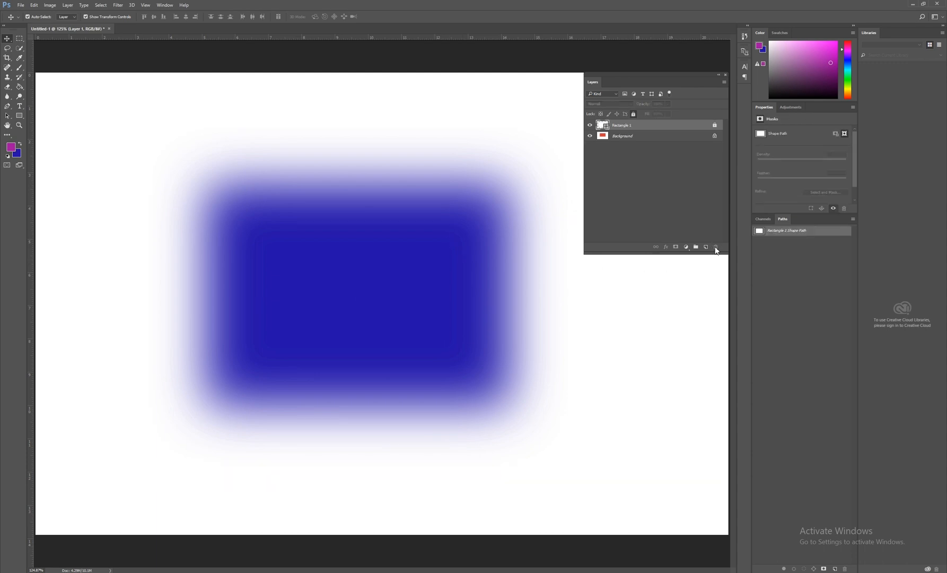
Step: Draw a rectangular marquee with a 50 px feather, look through the marquee style options, and deselect
{"action": "left_click", "coordinate": [356, 234]}
{"action": "left_click", "coordinate": [21, 42]}
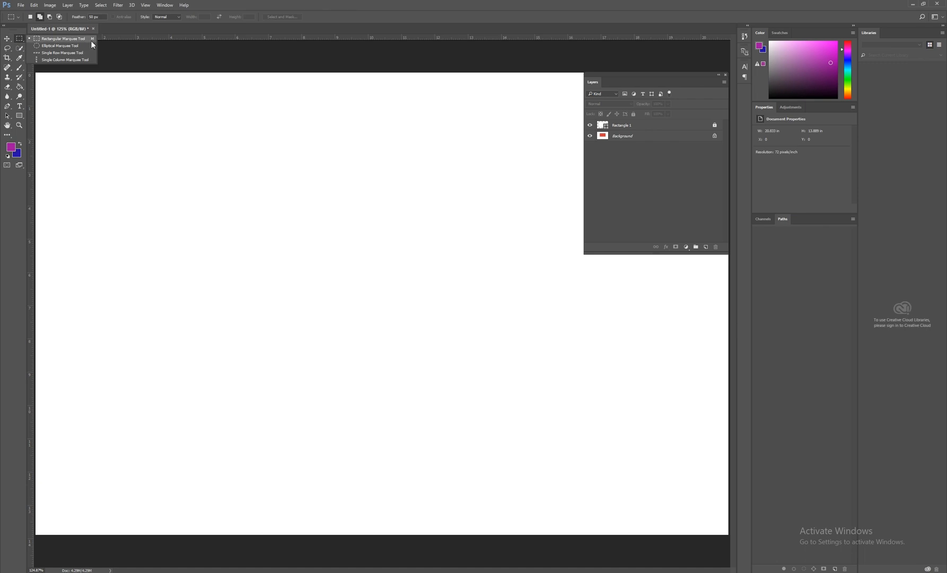
{"action": "left_click", "coordinate": [67, 43]}
{"action": "left_click_drag", "start_coordinate": [140, 111], "coordinate": [414, 314]}
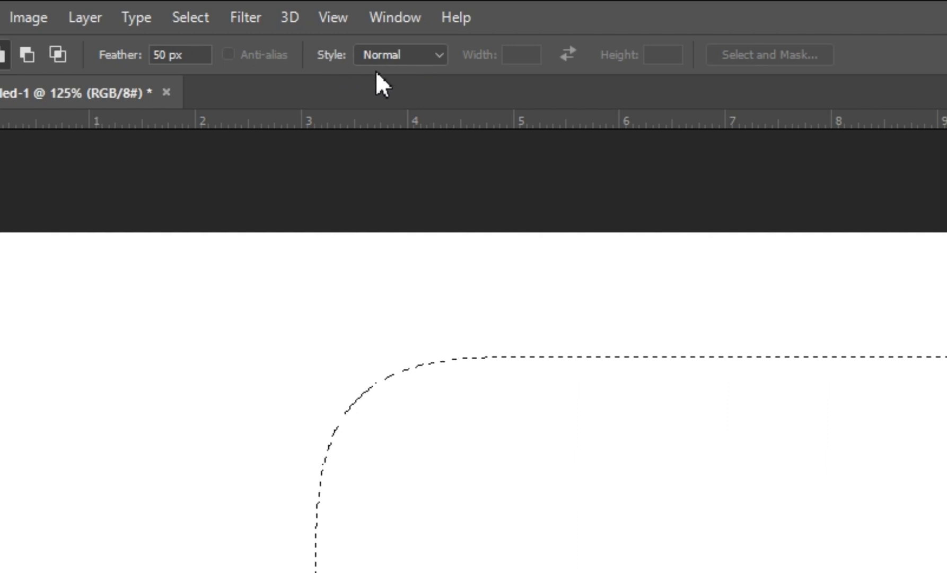
{"action": "left_click", "coordinate": [432, 55]}
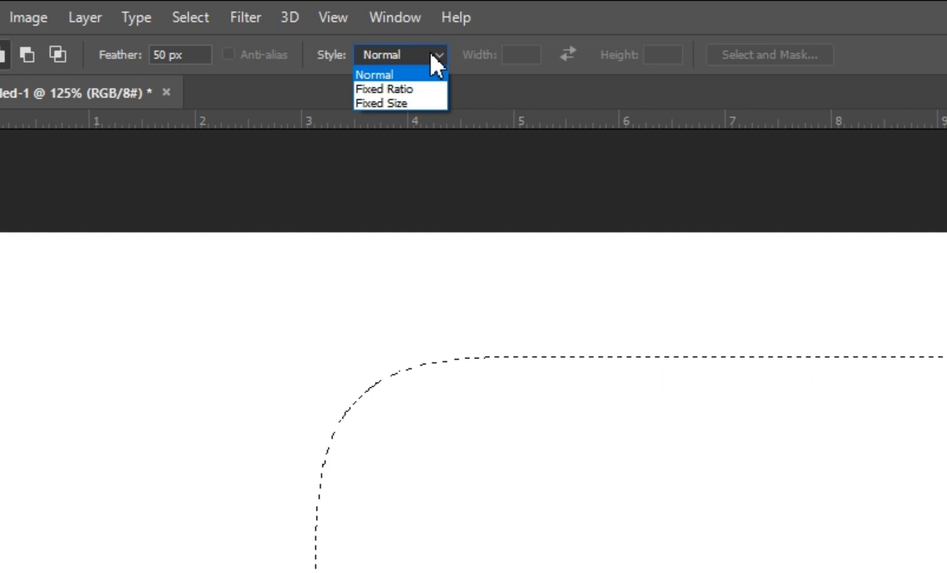
{"action": "left_click", "coordinate": [483, 249]}
{"action": "left_click", "coordinate": [483, 249]}
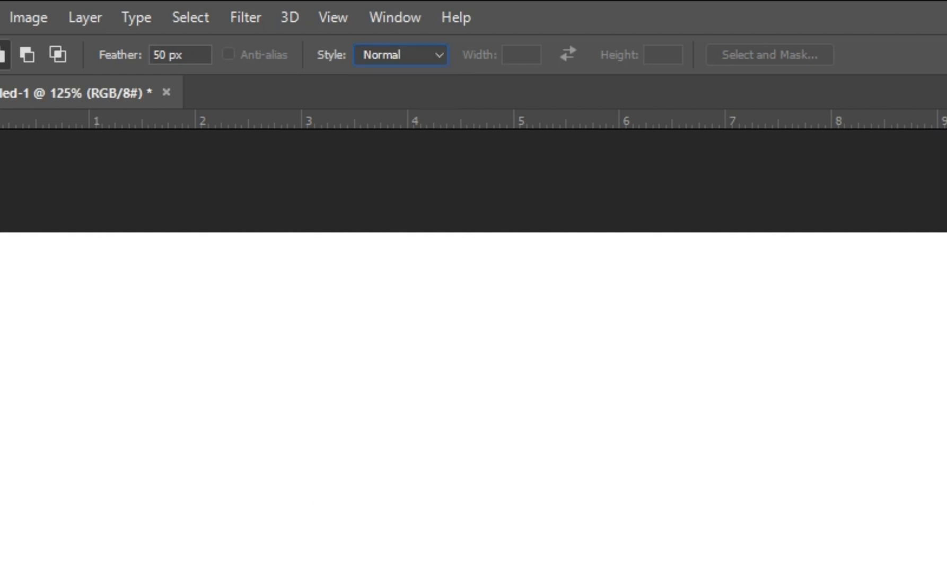
Step: Set the rectangular marquee style to Fixed Ratio, draw overlapping 1:1 square selections in add mode, and deselect them
{"action": "left_click", "coordinate": [442, 54]}
{"action": "left_click", "coordinate": [430, 87]}
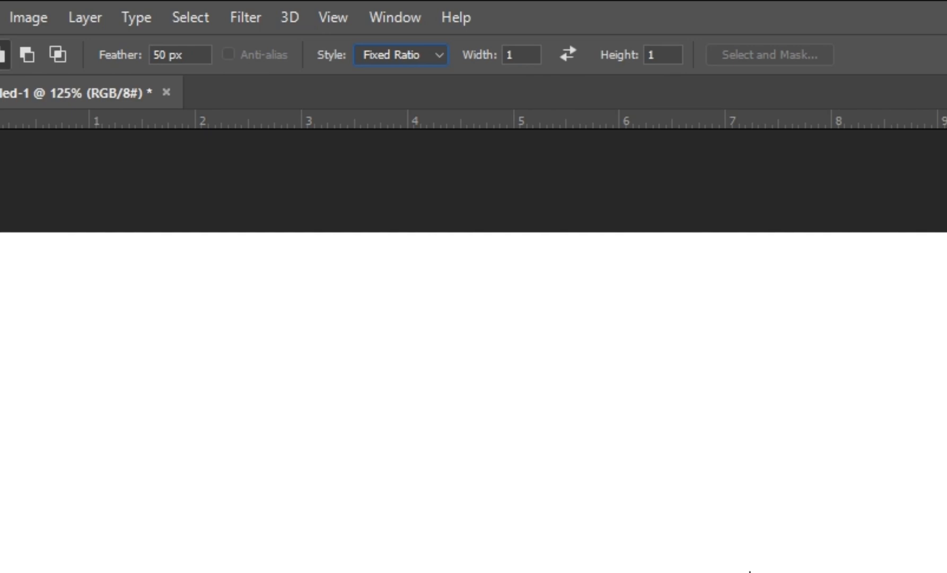
{"action": "left_click_drag", "start_coordinate": [511, 471], "coordinate": [946, 572]}
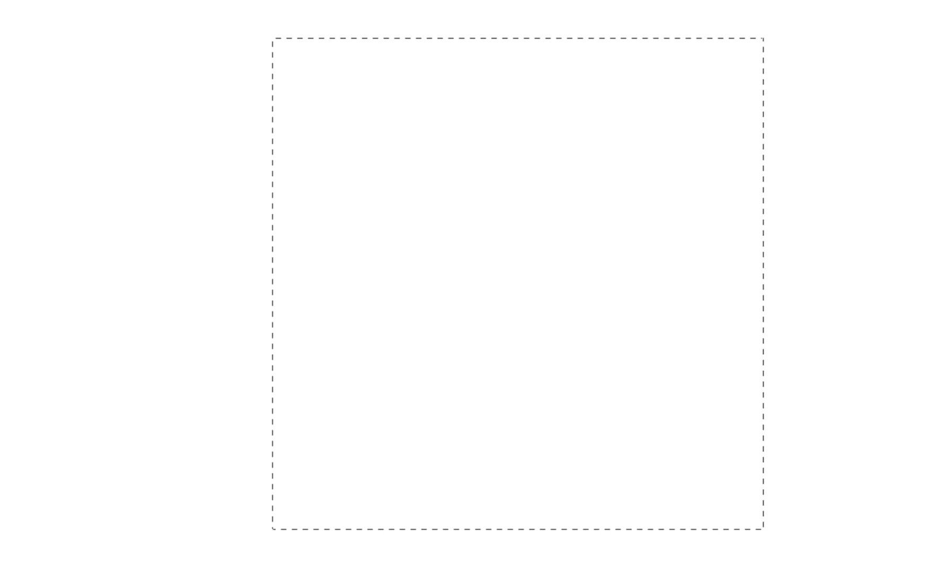
{"action": "left_click_drag", "start_coordinate": [763, 529], "coordinate": [763, 528]}
{"action": "left_click_drag", "start_coordinate": [946, 0], "coordinate": [812, 478]}
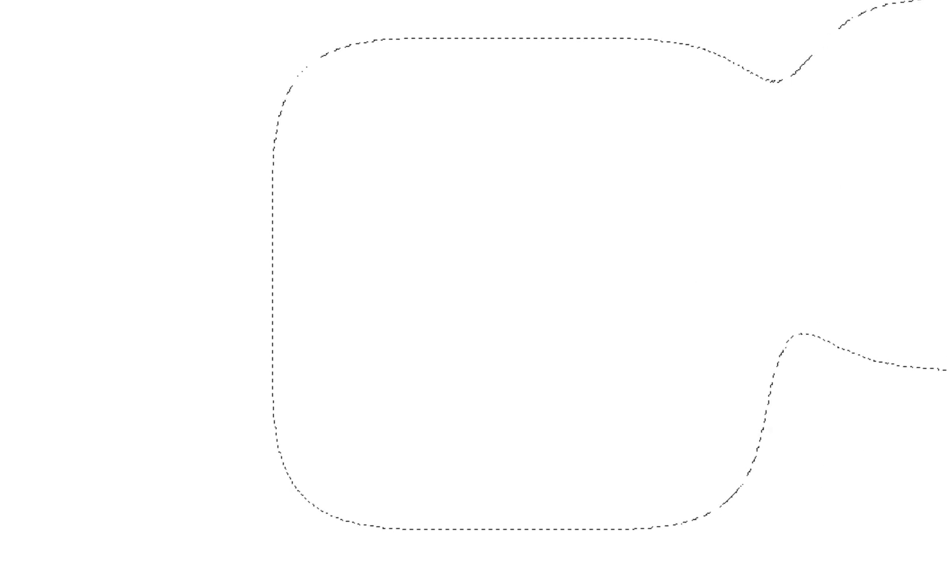
{"action": "left_click_drag", "start_coordinate": [876, 520], "coordinate": [946, 572]}
{"action": "key", "text": "ctrl+d"}
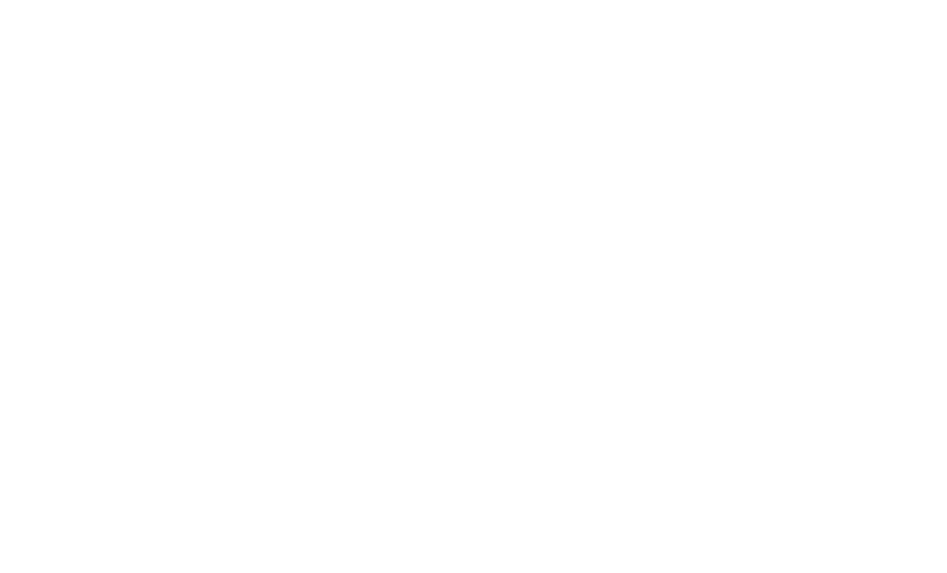
Step: Set the marquee style to Fixed Size with a width of 32 px and try placing the fixed-size selection on the canvas
{"action": "left_click", "coordinate": [419, 39]}
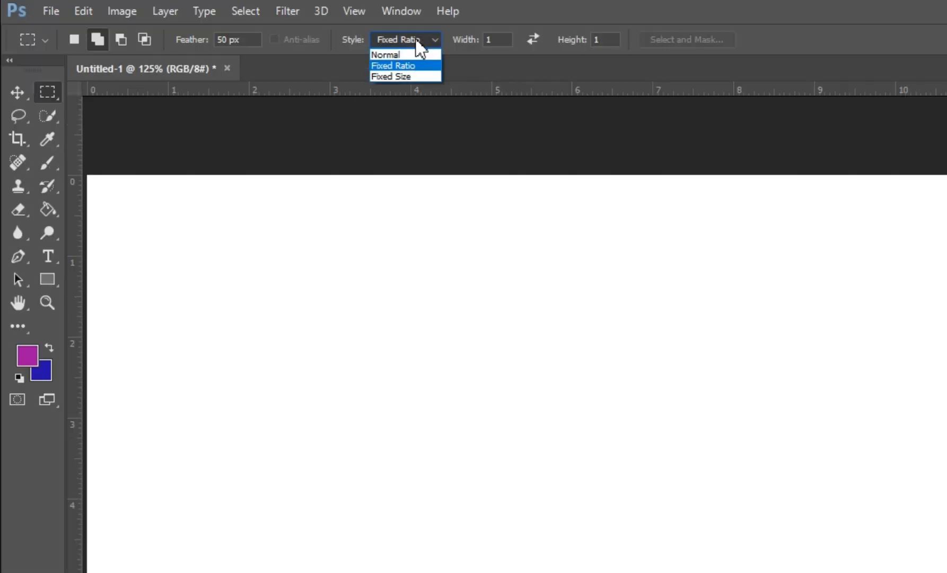
{"action": "left_click", "coordinate": [424, 76]}
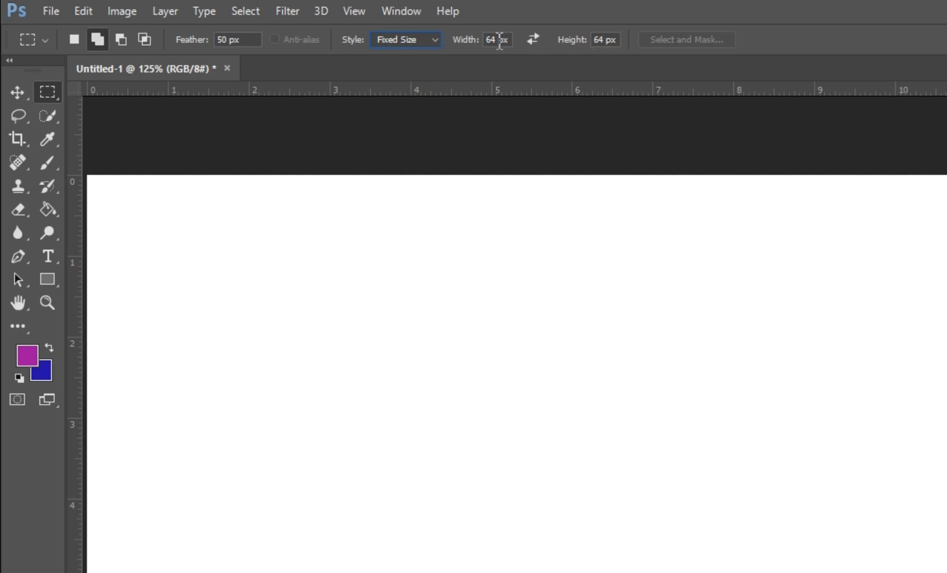
{"action": "left_click_drag", "start_coordinate": [494, 39], "coordinate": [480, 40]}
{"action": "type", "text": "32"}
{"action": "left_click_drag", "start_coordinate": [389, 272], "coordinate": [461, 177]}
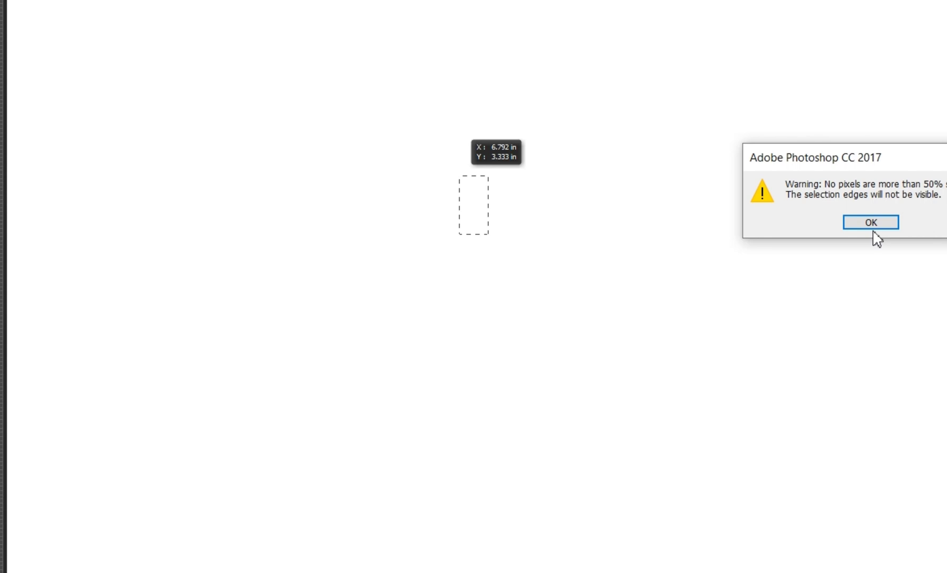
{"action": "left_click_drag", "start_coordinate": [401, 95], "coordinate": [586, 190]}
{"action": "left_click", "coordinate": [886, 225]}
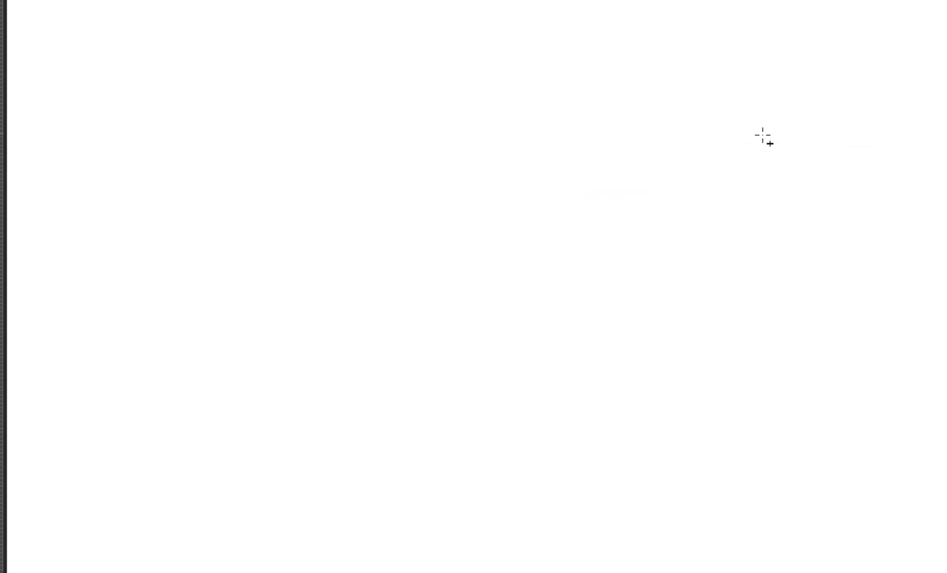
{"action": "left_click", "coordinate": [761, 135]}
{"action": "left_click", "coordinate": [871, 222]}
Step: Draw a feathered rectangular marquee in Normal style, add a new layer, and invert the selection
{"action": "left_click_drag", "start_coordinate": [196, 33], "coordinate": [781, 457]}
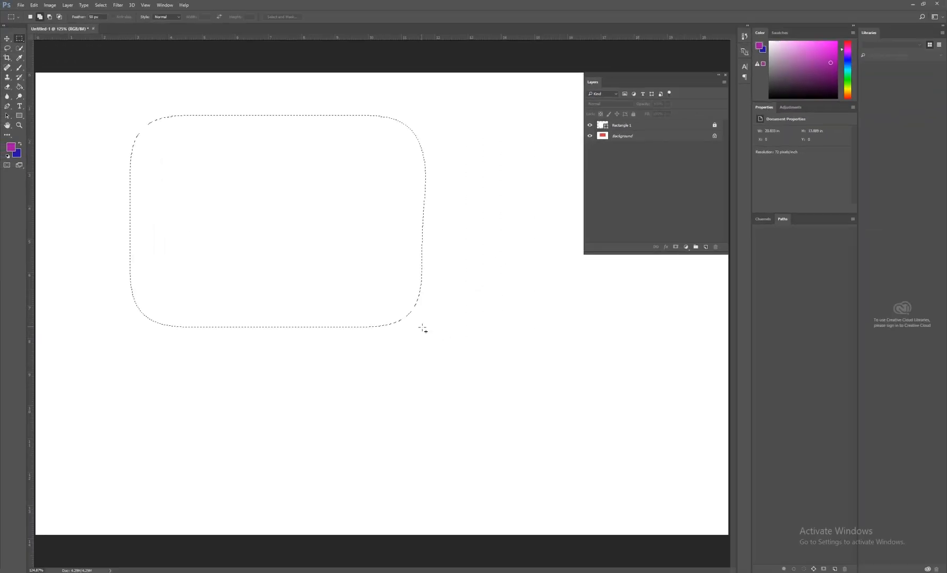
{"action": "left_click", "coordinate": [706, 246]}
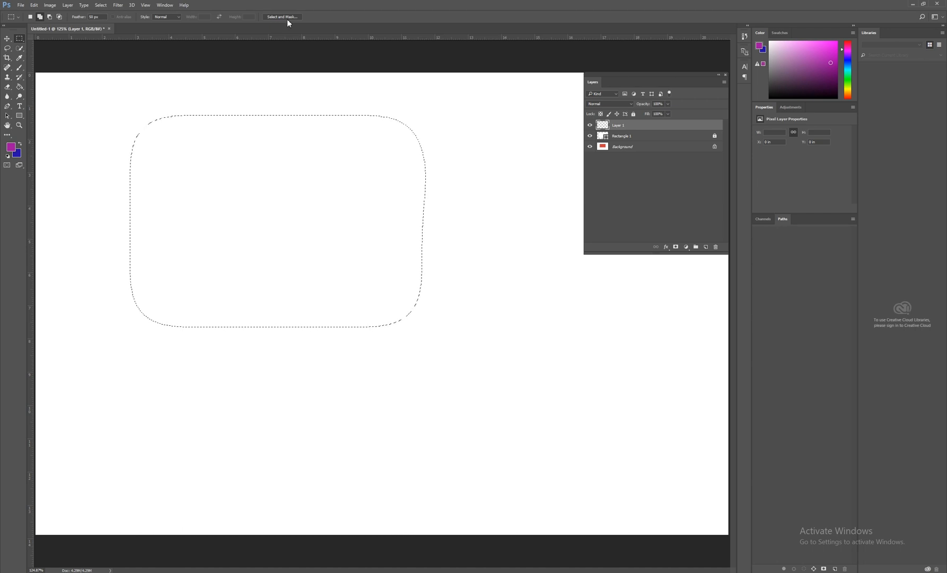
{"action": "right_click", "coordinate": [336, 149]}
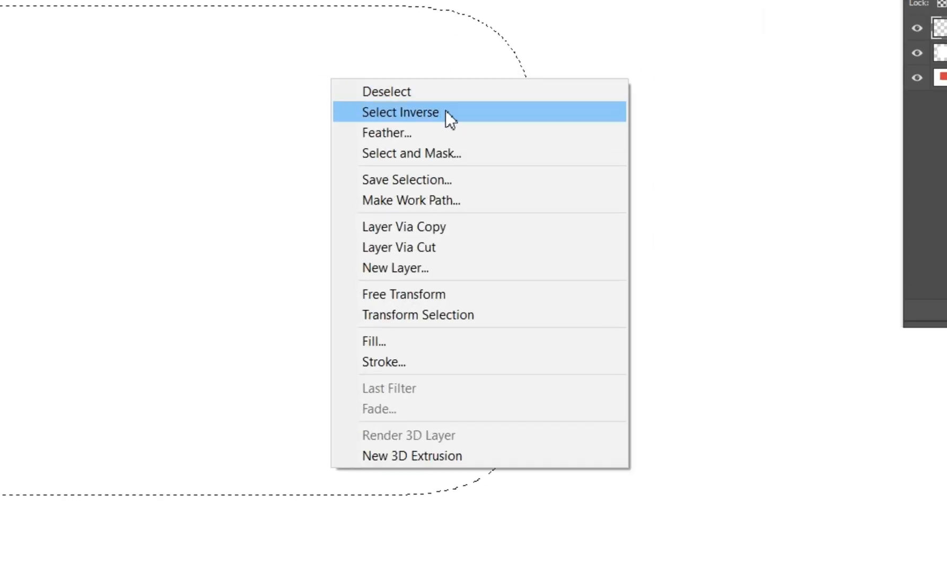
{"action": "left_click", "coordinate": [446, 111]}
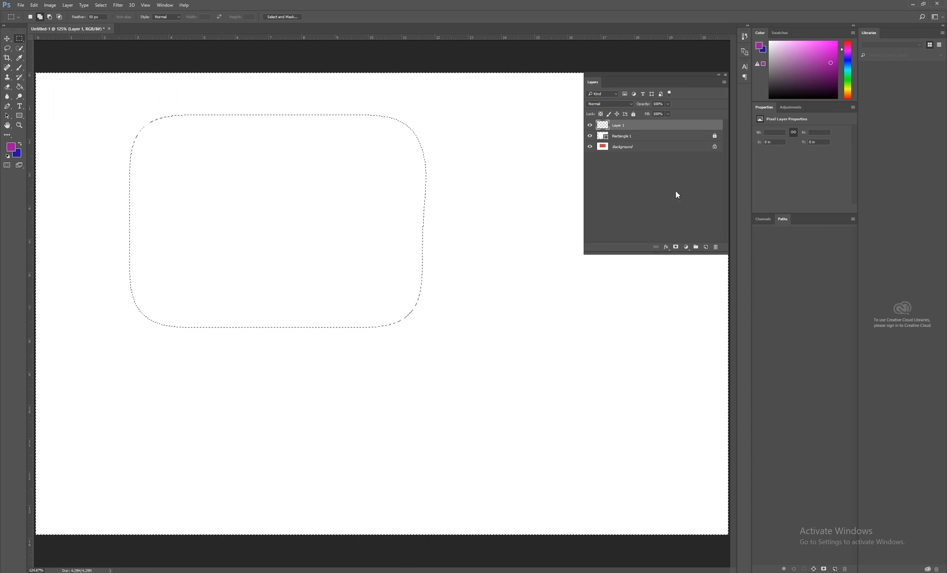
Step: Fill the area outside the feathered rectangle with the blue background color, clear that fill, and deselect
{"action": "key", "text": "ctrl+BackSpace"}
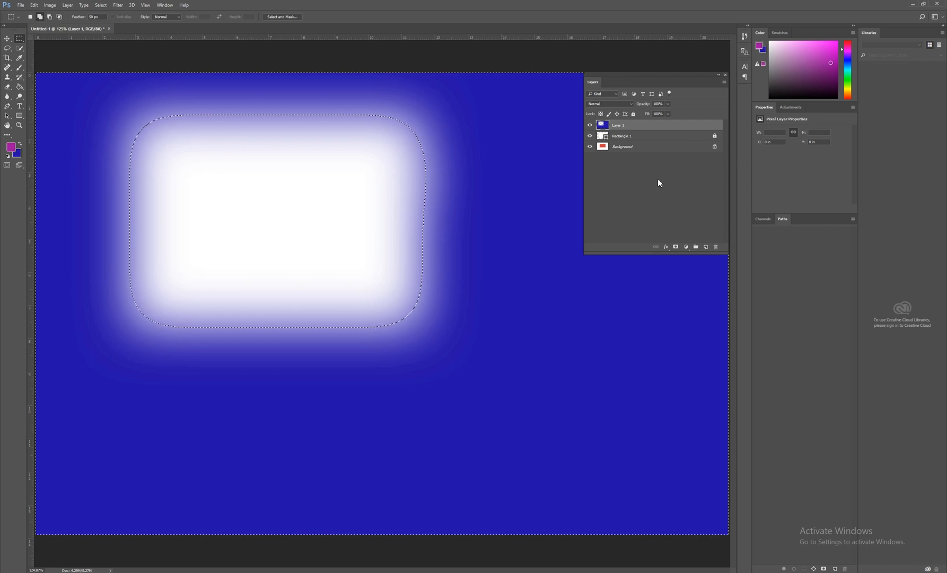
{"action": "key", "text": "Delete"}
{"action": "key", "text": "ctrl+d"}
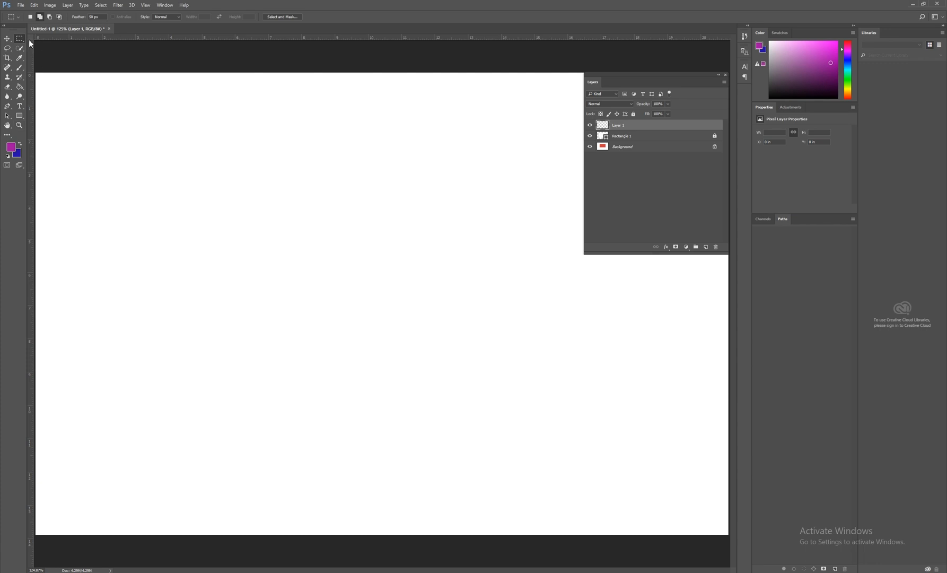
Step: Draw another feathered rectangular marquee, check its selection options, then deselect it and switch to the Move tool
{"action": "left_click_drag", "start_coordinate": [220, 140], "coordinate": [535, 373]}
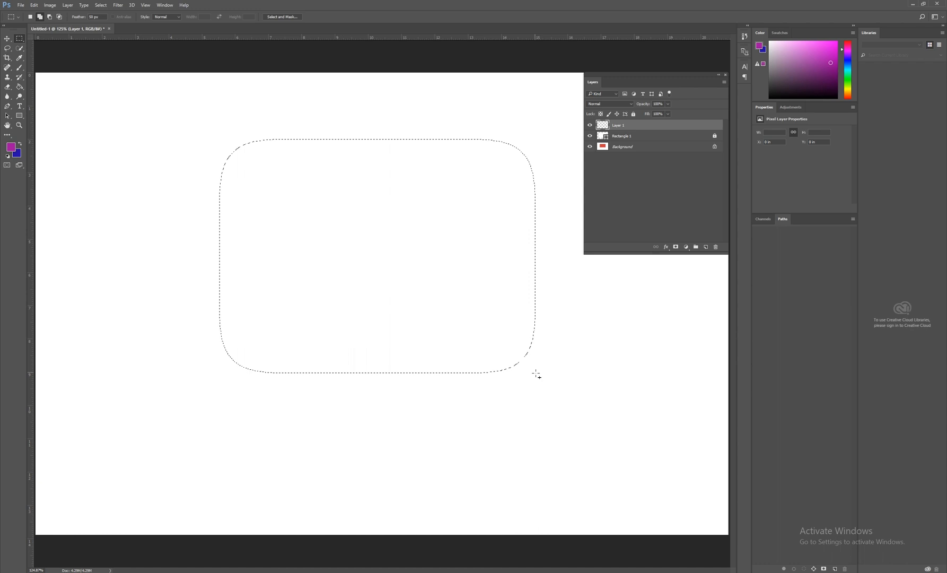
{"action": "right_click", "coordinate": [485, 176]}
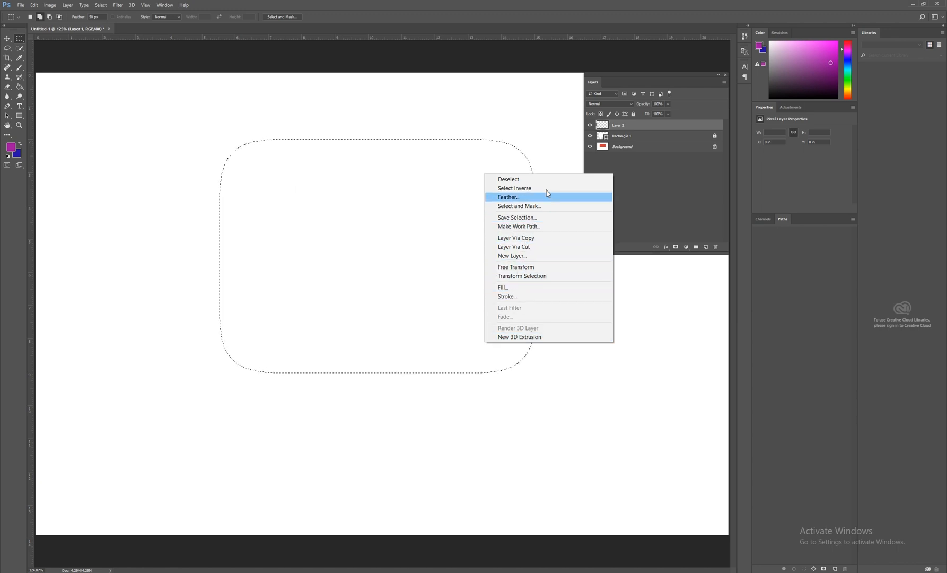
{"action": "left_click", "coordinate": [542, 139]}
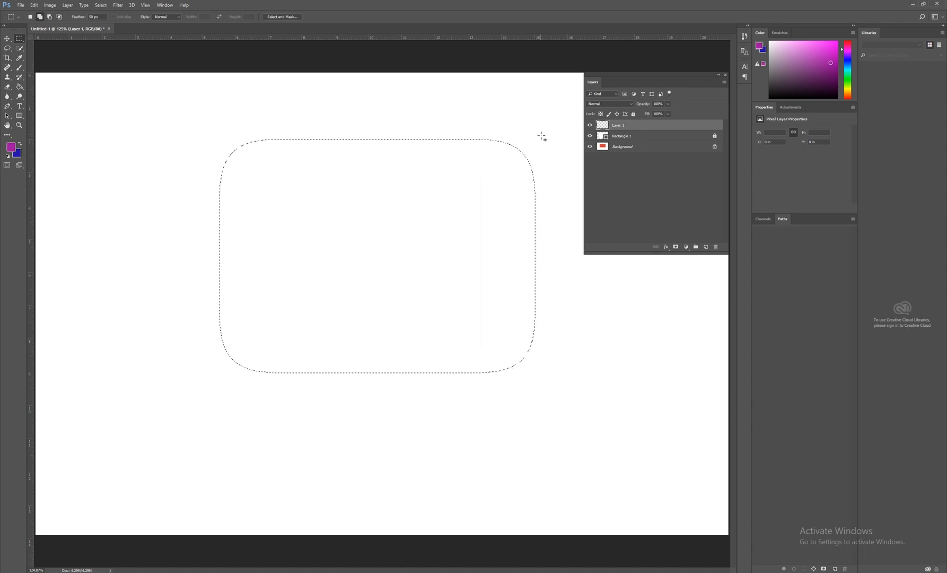
{"action": "key", "text": "ctrl+d"}
{"action": "key", "text": "v"}
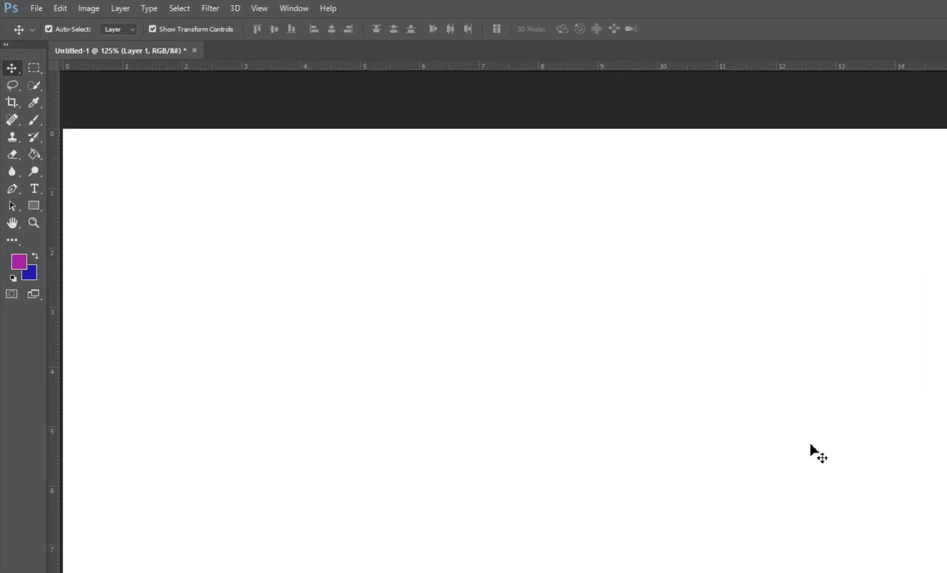
Step: Draw a large circular selection with the Elliptical Marquee tool and fill it with the blue background color on Layer 1
{"action": "left_click", "coordinate": [36, 71]}
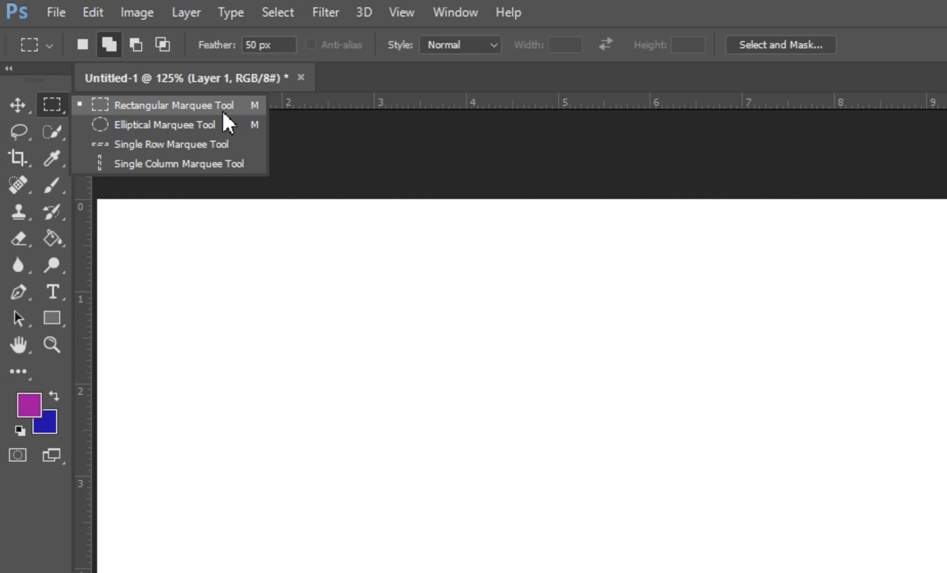
{"action": "left_click", "coordinate": [181, 126]}
{"action": "left_click_drag", "start_coordinate": [473, 274], "coordinate": [891, 564]}
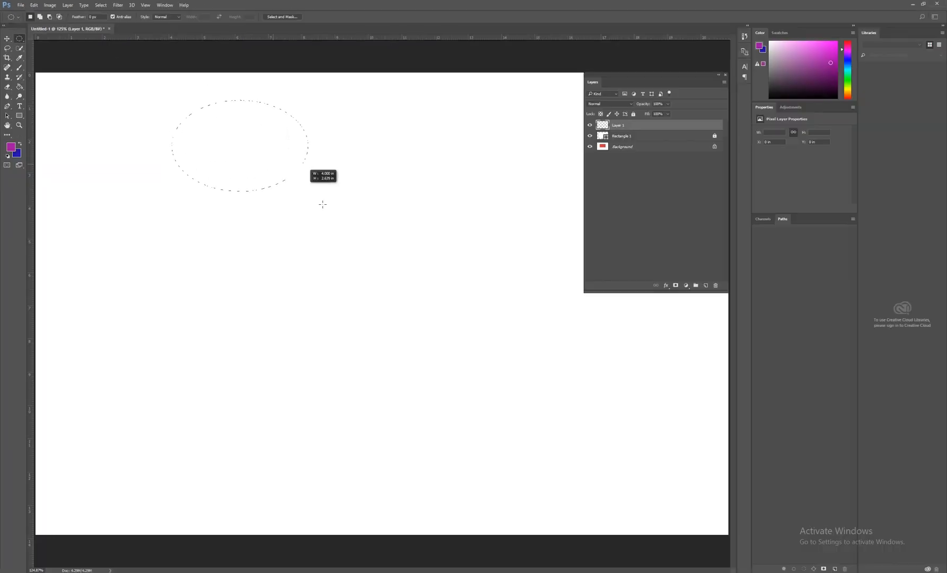
{"action": "left_click_drag", "start_coordinate": [323, 204], "coordinate": [518, 379]}
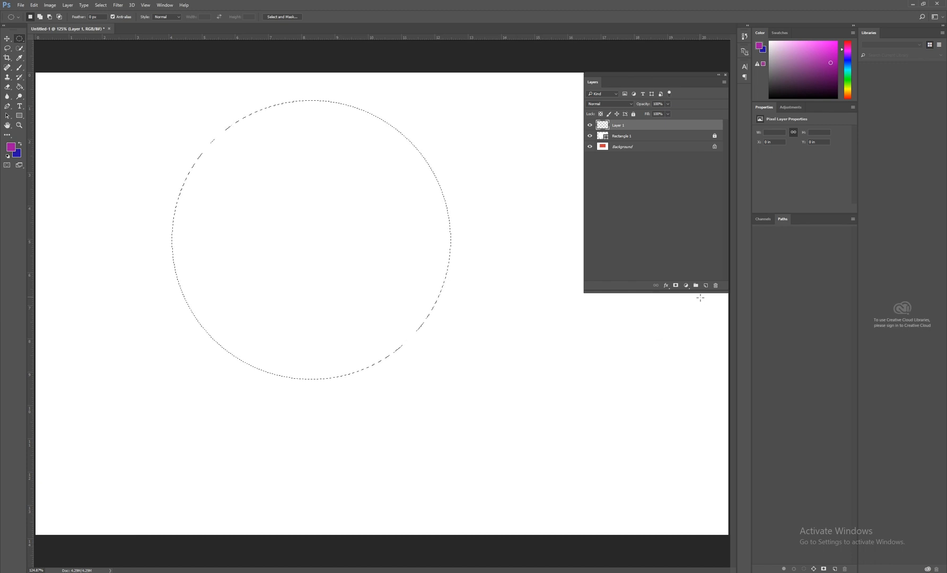
{"action": "key", "text": "ctrl+BackSpace"}
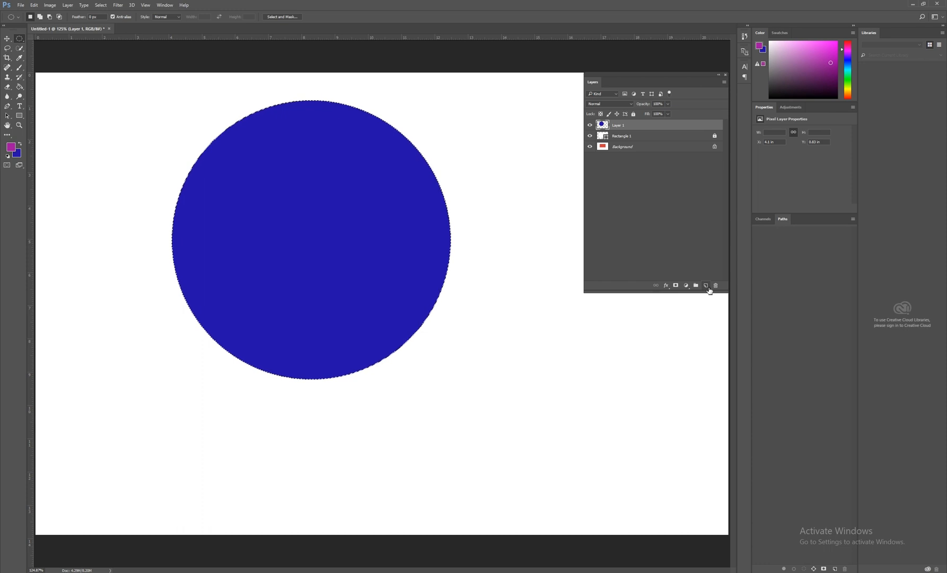
Step: Clear the blue fill from the circle and invert the circular selection
{"action": "right_click", "coordinate": [364, 182]}
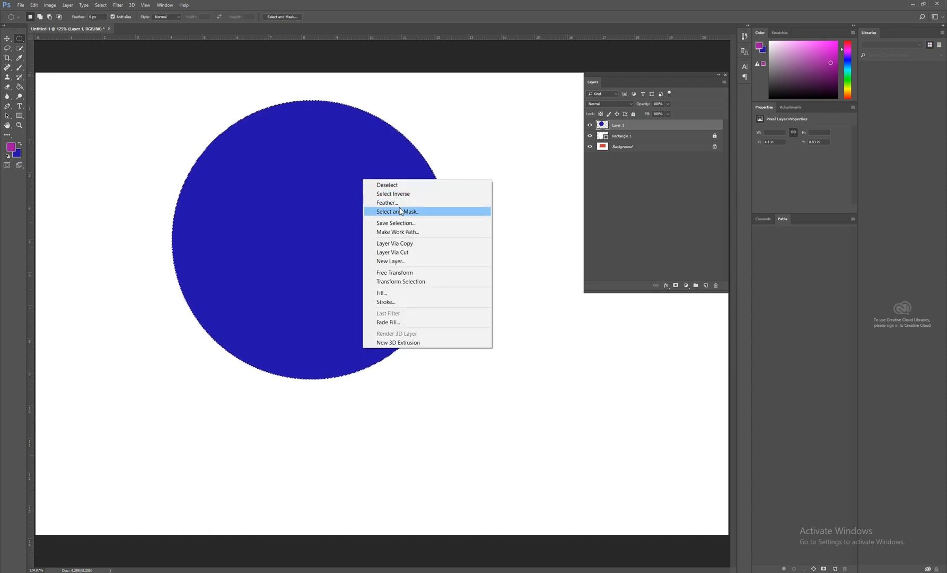
{"action": "left_click", "coordinate": [569, 313]}
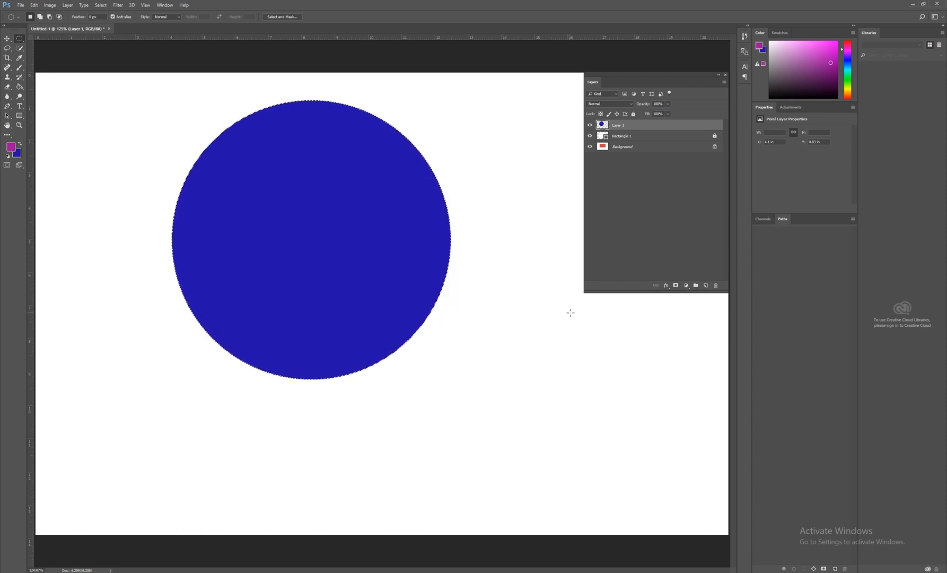
{"action": "key", "text": "Delete"}
{"action": "right_click", "coordinate": [373, 207]}
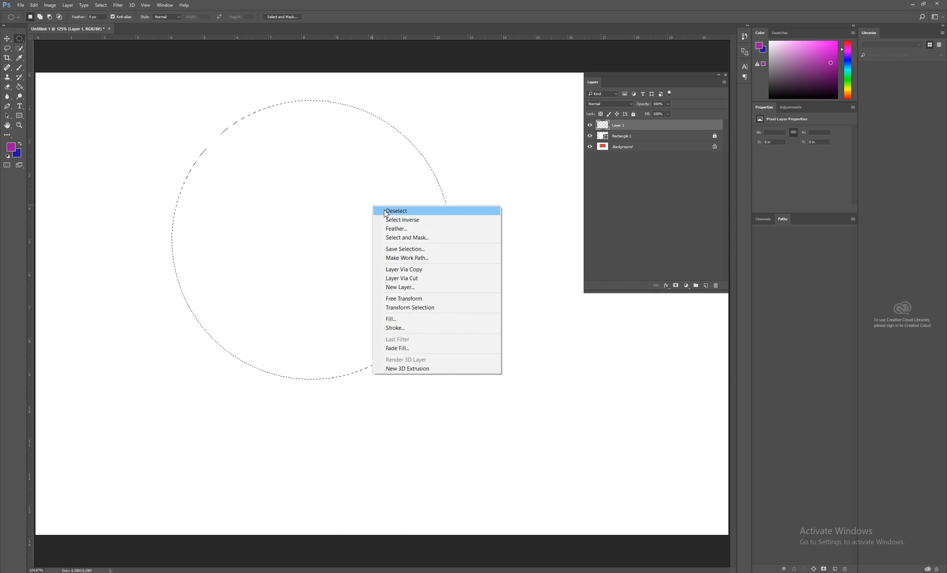
{"action": "left_click", "coordinate": [422, 220]}
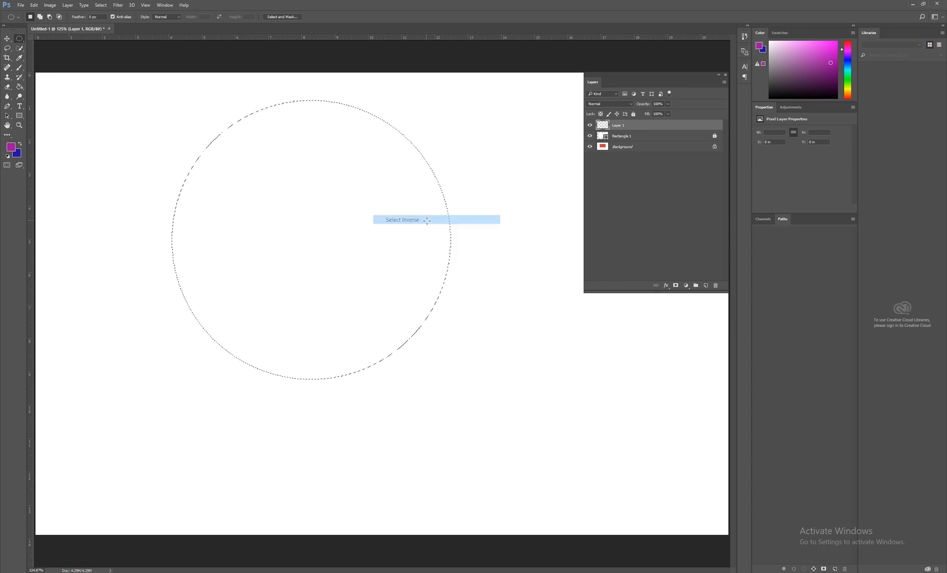
Step: Fill the area around the circle with the blue background color and with the purple foreground color, clearing each fill, and deselect
{"action": "key", "text": "ctrl+BackSpace"}
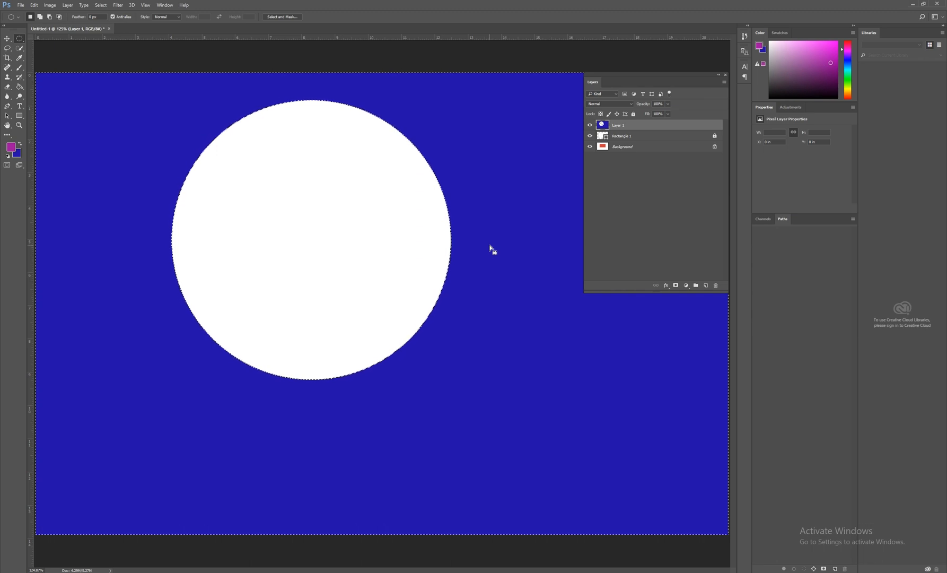
{"action": "key", "text": "Delete"}
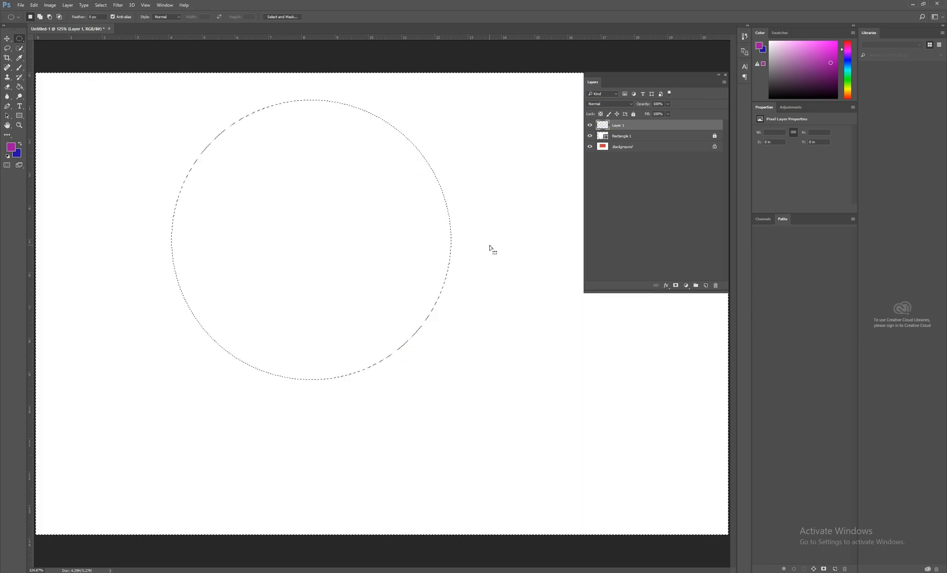
{"action": "key", "text": "alt+BackSpace"}
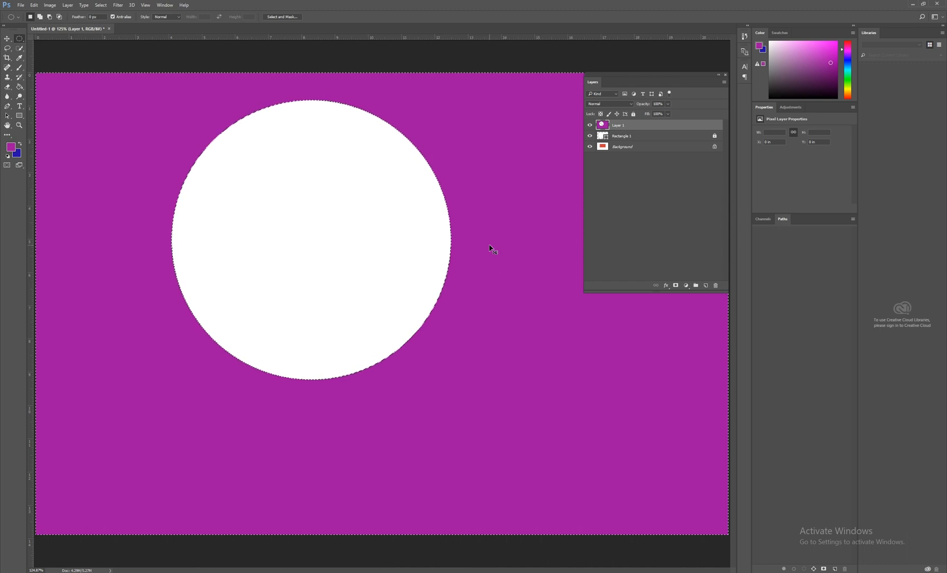
{"action": "key", "text": "Delete"}
{"action": "key", "text": "ctrl+d"}
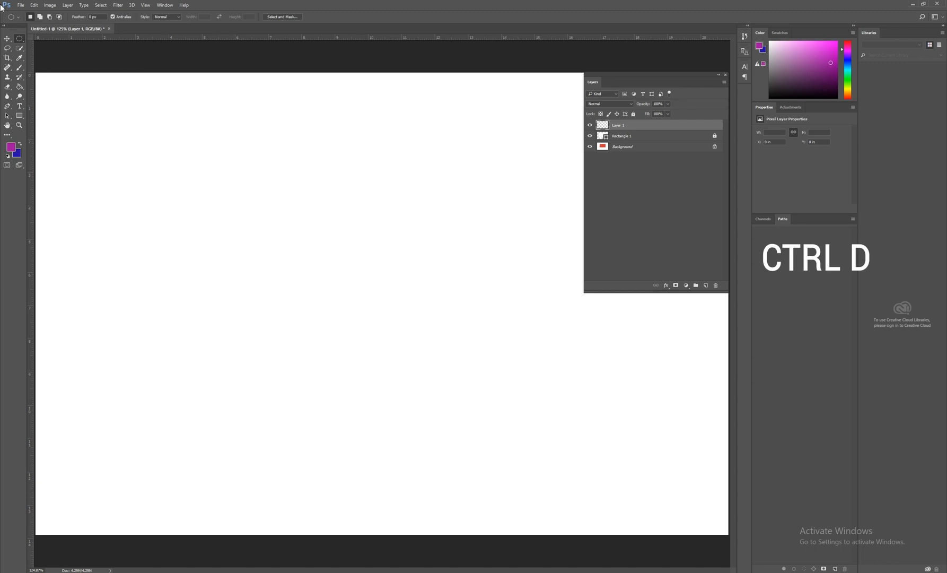
Step: Draw a wide elliptical selection across the middle of the canvas with the Elliptical Marquee tool
{"action": "left_click", "coordinate": [21, 35]}
{"action": "left_click", "coordinate": [64, 46]}
{"action": "left_click_drag", "start_coordinate": [186, 159], "coordinate": [554, 384]}
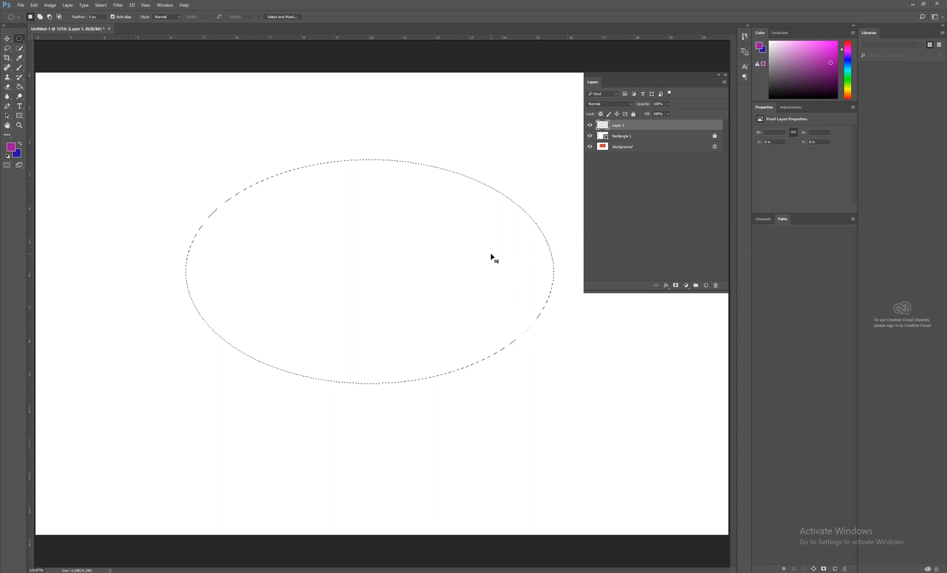
Step: Fill the wide elliptical selection alternately with the blue background and purple foreground colors, ending with purple, and deselect
{"action": "key", "text": "ctrl+BackSpace"}
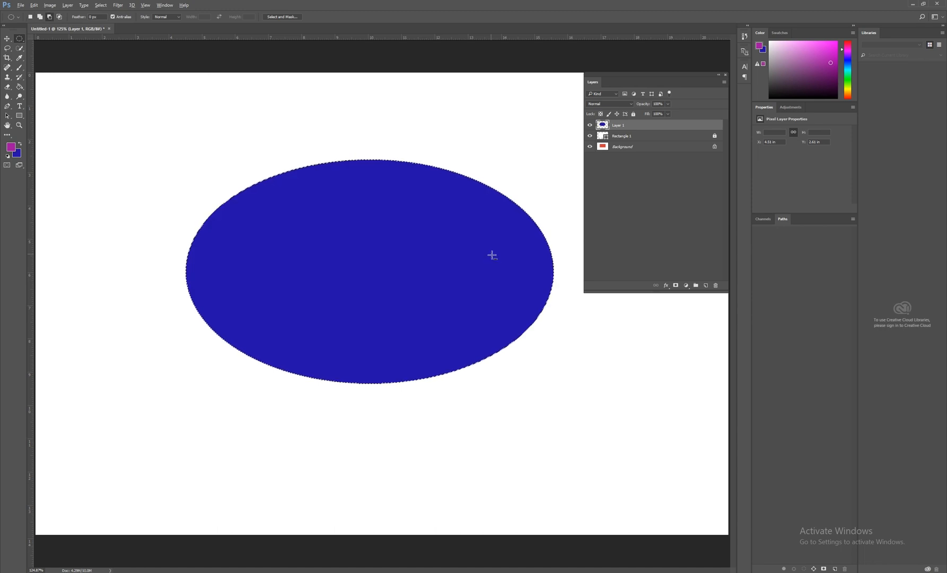
{"action": "key", "text": "alt+BackSpace"}
{"action": "key", "text": "ctrl+BackSpace"}
{"action": "key", "text": "alt+BackSpace"}
{"action": "key", "text": "ctrl+d"}
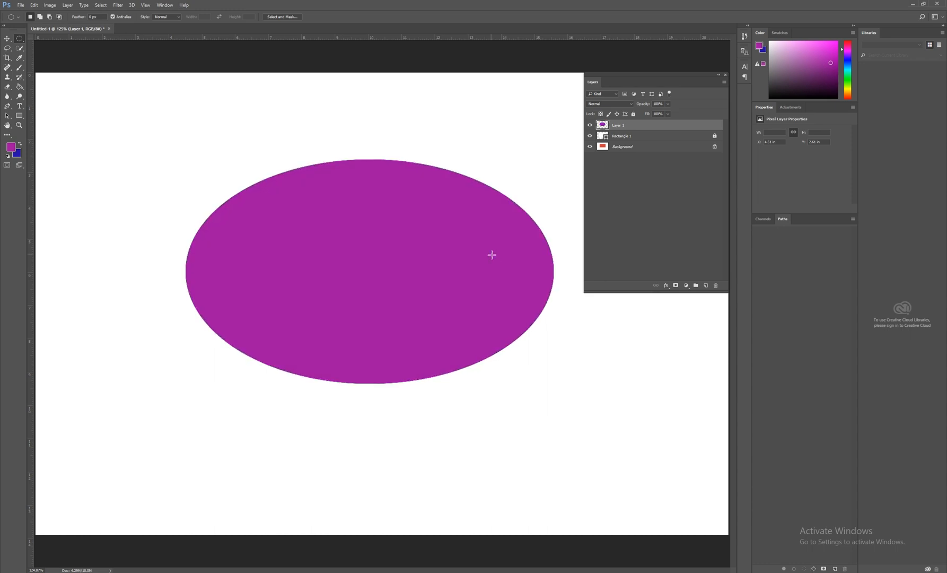
Step: Move the purple ellipse around the canvas with the Move tool, leaving it in the upper middle area
{"action": "key", "text": "v"}
{"action": "left_click_drag", "start_coordinate": [488, 219], "coordinate": [387, 202]}
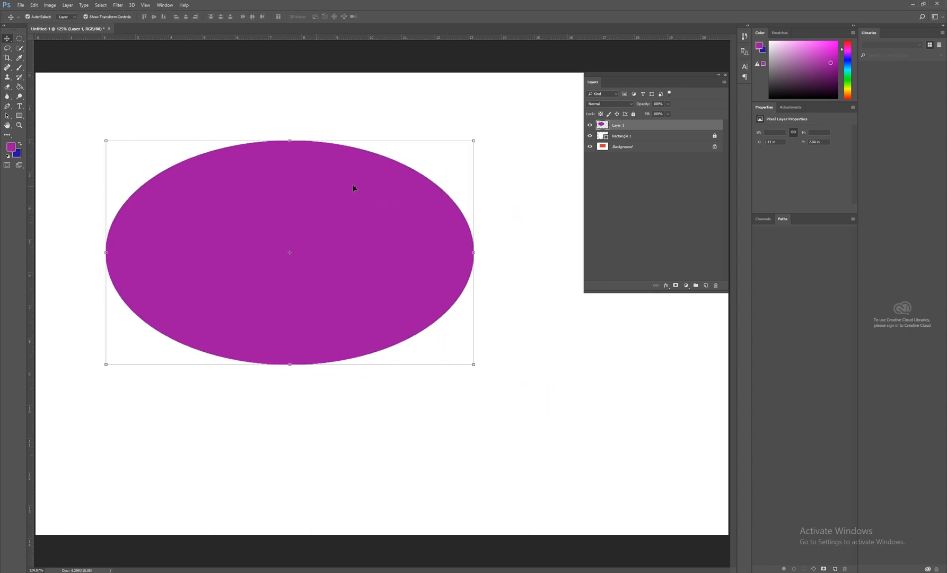
{"action": "left_click_drag", "start_coordinate": [470, 193], "coordinate": [358, 225]}
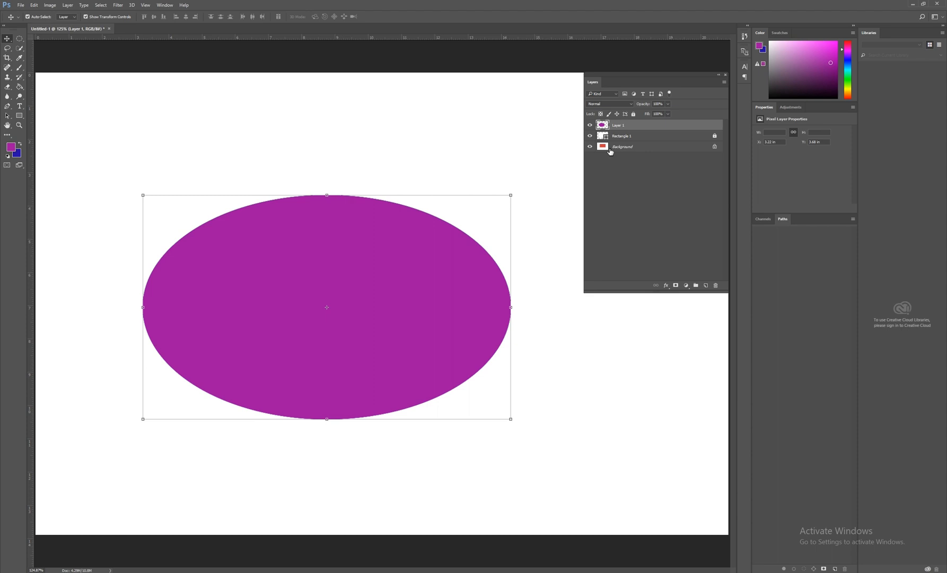
{"action": "left_click_drag", "start_coordinate": [406, 260], "coordinate": [461, 193]}
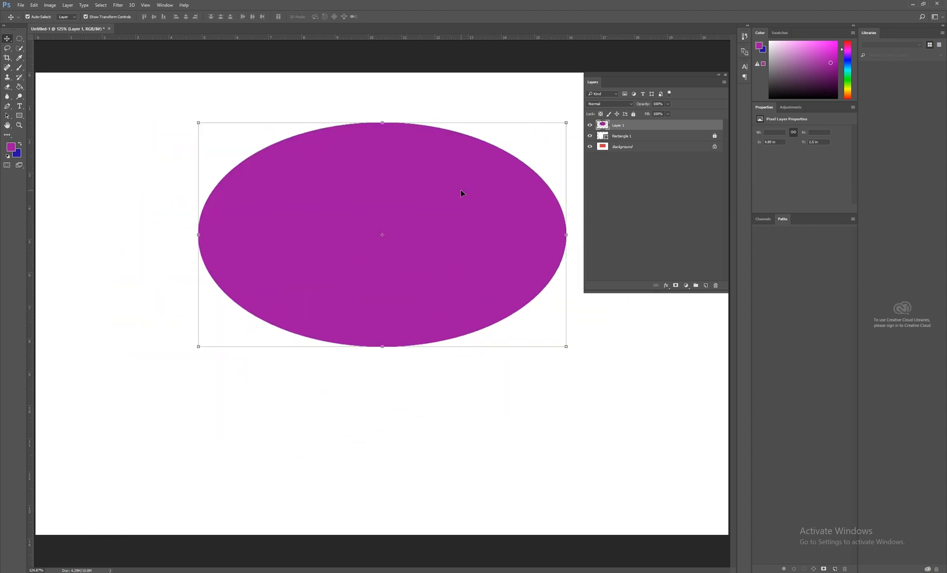
Step: Practice deleting and restoring Layer 1, shifting its purple ellipse between attempts, and finish with the layer deleted
{"action": "key", "text": "Delete"}
{"action": "key", "text": "ctrl+z"}
{"action": "key", "text": "ctrl+z"}
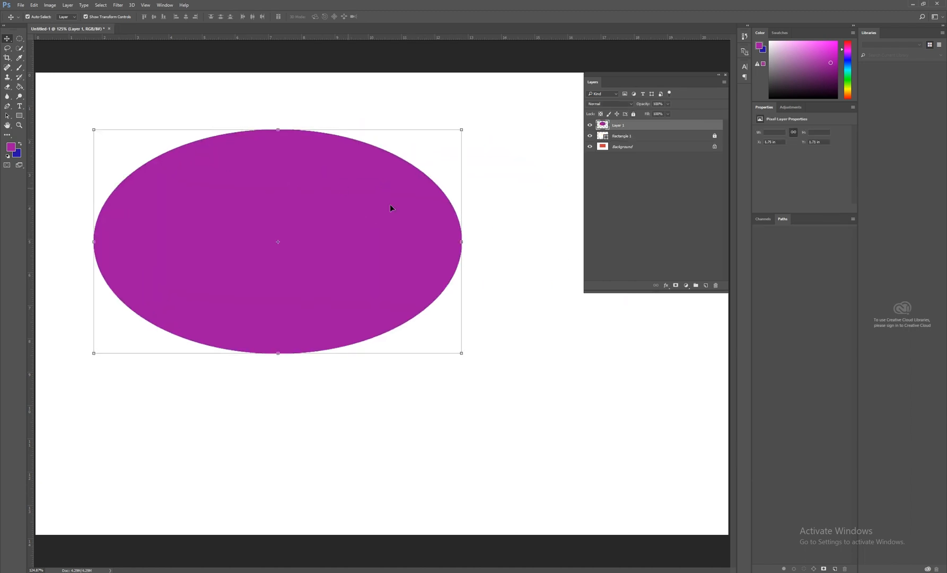
{"action": "left_click_drag", "start_coordinate": [392, 221], "coordinate": [417, 220]}
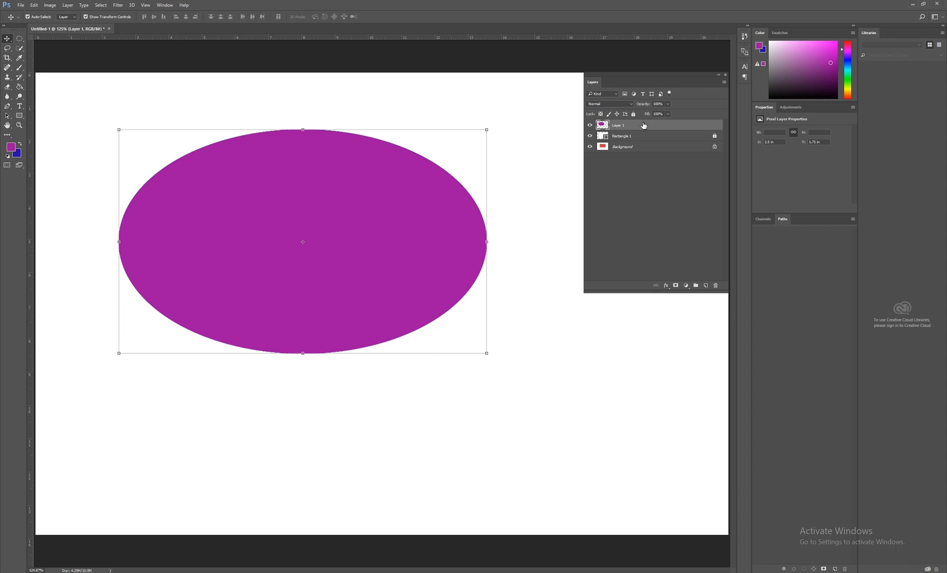
{"action": "key", "text": "Delete"}
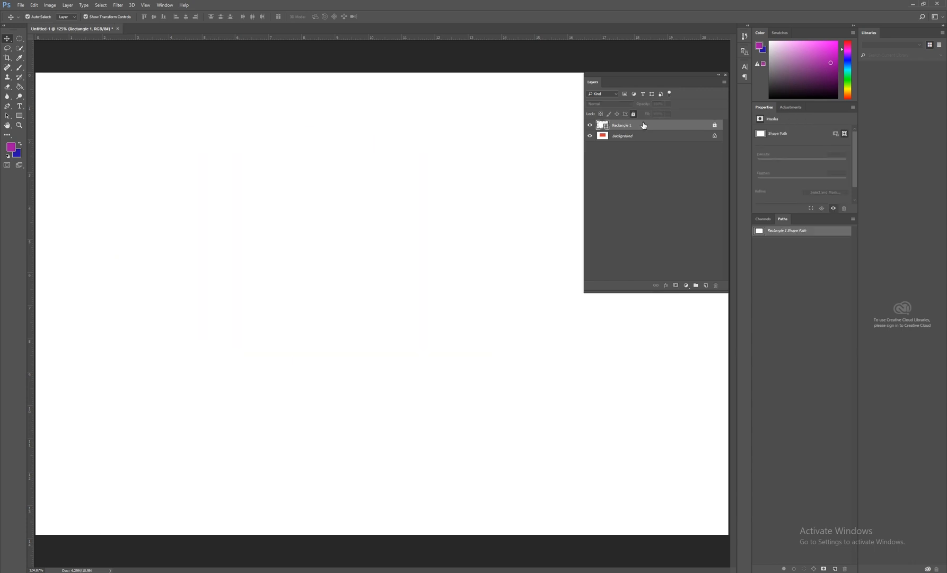
{"action": "key", "text": "ctrl+z"}
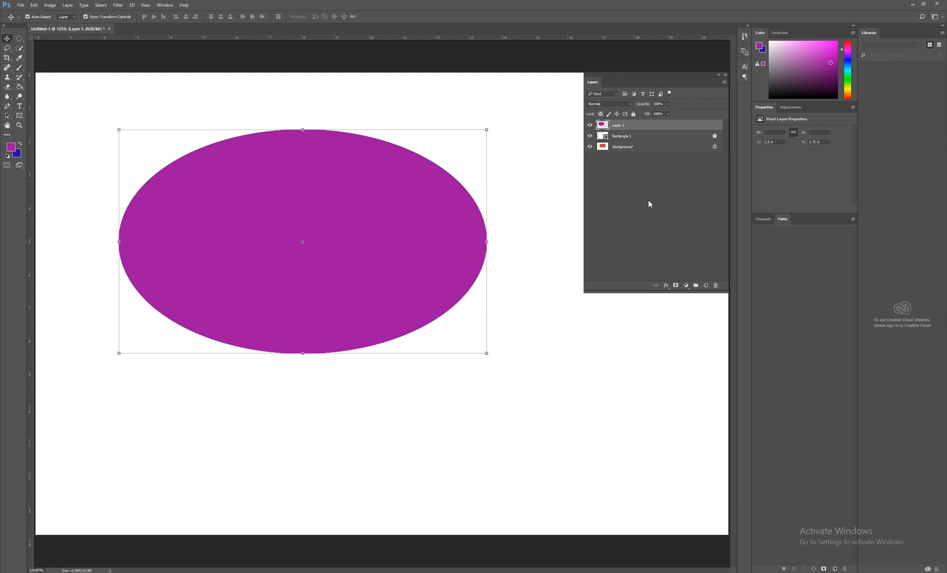
{"action": "key", "text": "Delete"}
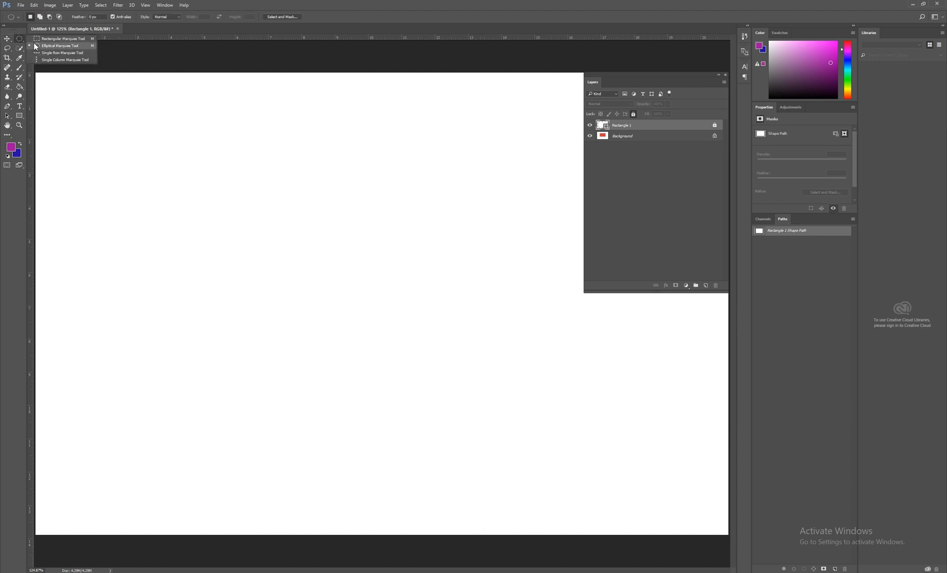
Step: Draw a perfectly circular selection in the upper-left part of the canvas with the Elliptical Marquee tool, and deselect it
{"action": "left_click", "coordinate": [33, 46]}
{"action": "left_click_drag", "start_coordinate": [114, 86], "coordinate": [588, 381]}
{"action": "key", "text": "shift"}
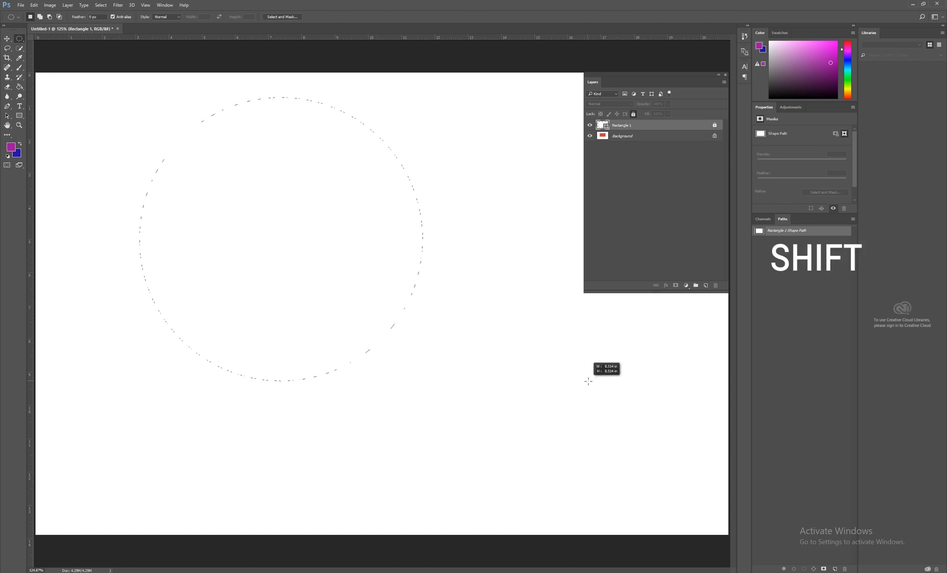
{"action": "left_click_drag", "start_coordinate": [588, 380], "coordinate": [477, 325]}
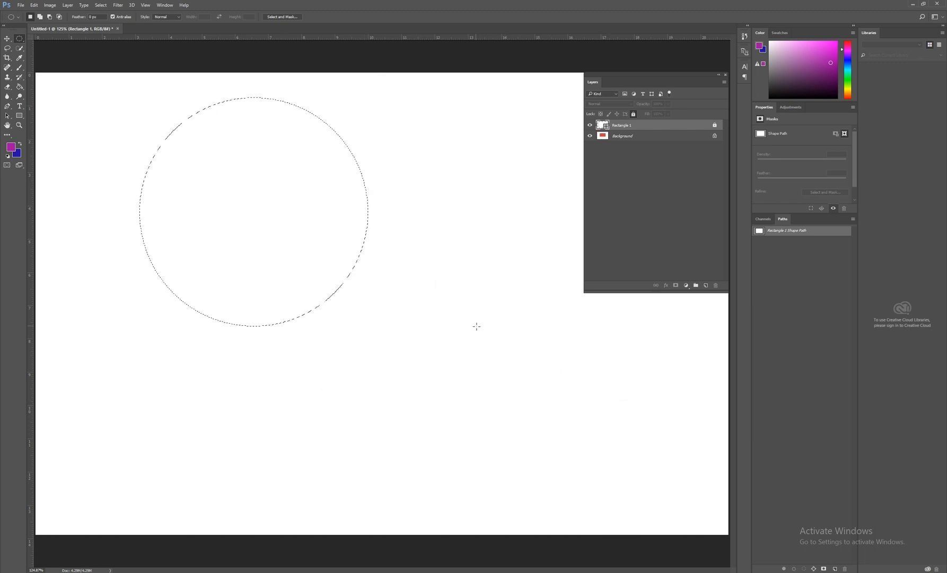
{"action": "key", "text": "ctrl+d"}
{"action": "key", "text": "v"}
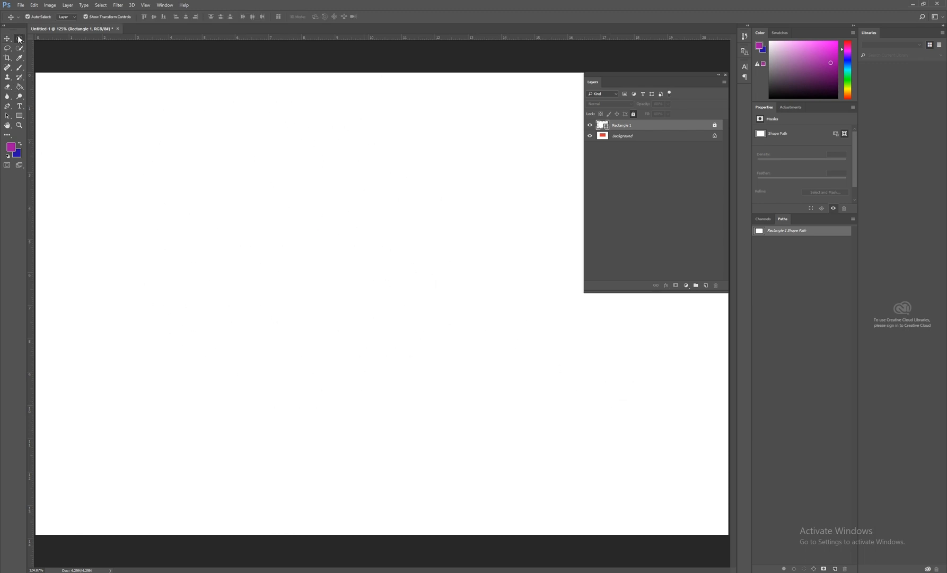
Step: Review the available marquee tool variants and activate the Rectangular Marquee tool
{"action": "left_click", "coordinate": [20, 39]}
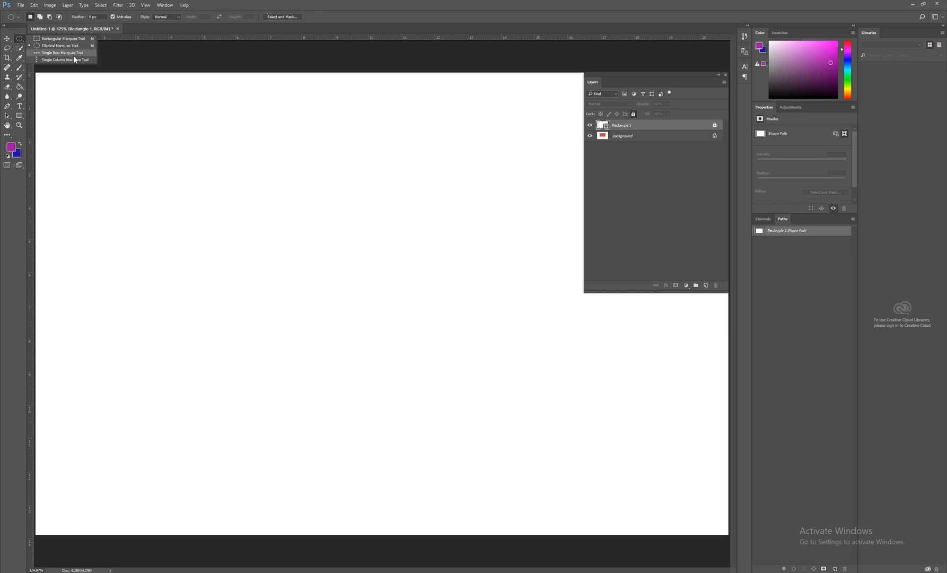
{"action": "left_click", "coordinate": [19, 42]}
{"action": "left_click", "coordinate": [19, 42]}
{"action": "left_click", "coordinate": [50, 40]}
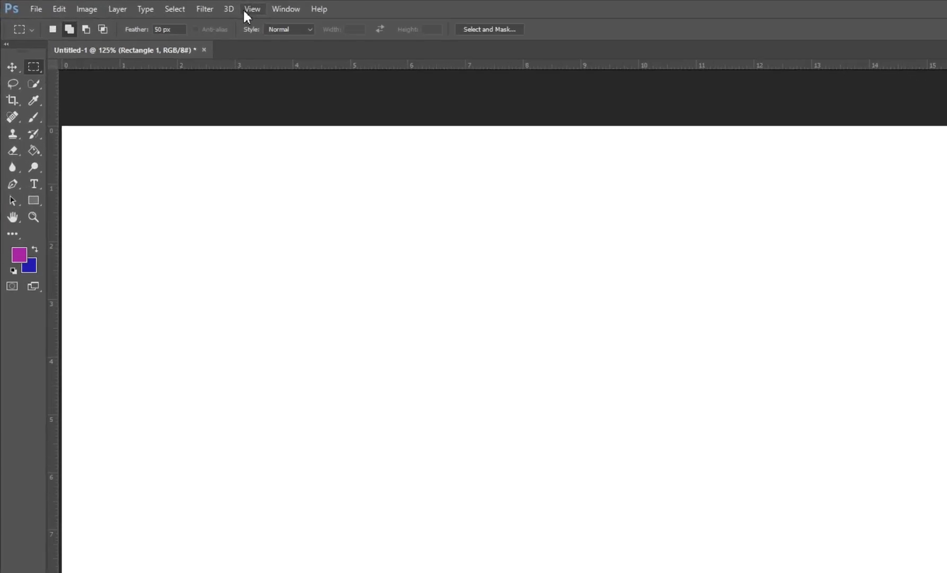
Step: Review the selection commands, such as Select and Mask, and switch to the Move tool
{"action": "left_click", "coordinate": [230, 9]}
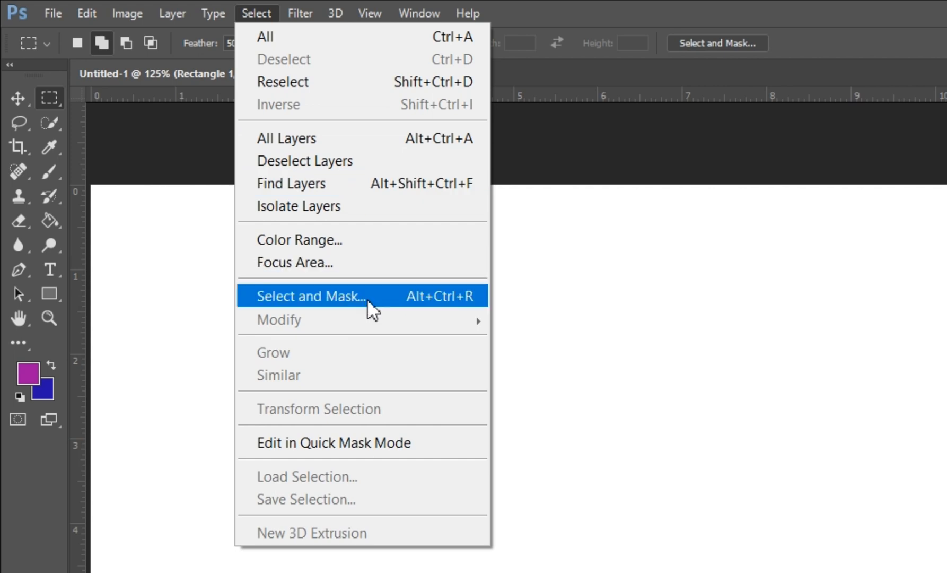
{"action": "left_click", "coordinate": [28, 104]}
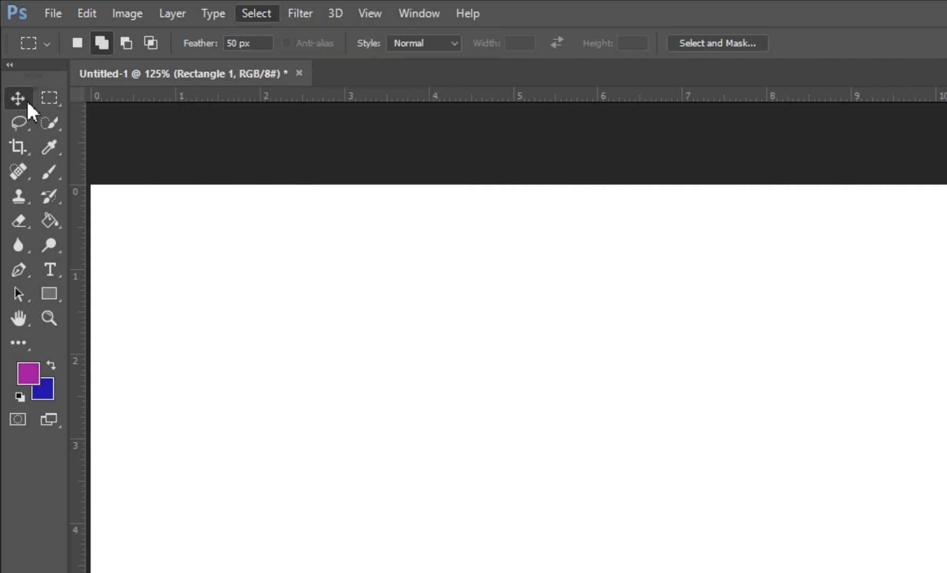
{"action": "left_click", "coordinate": [66, 103]}
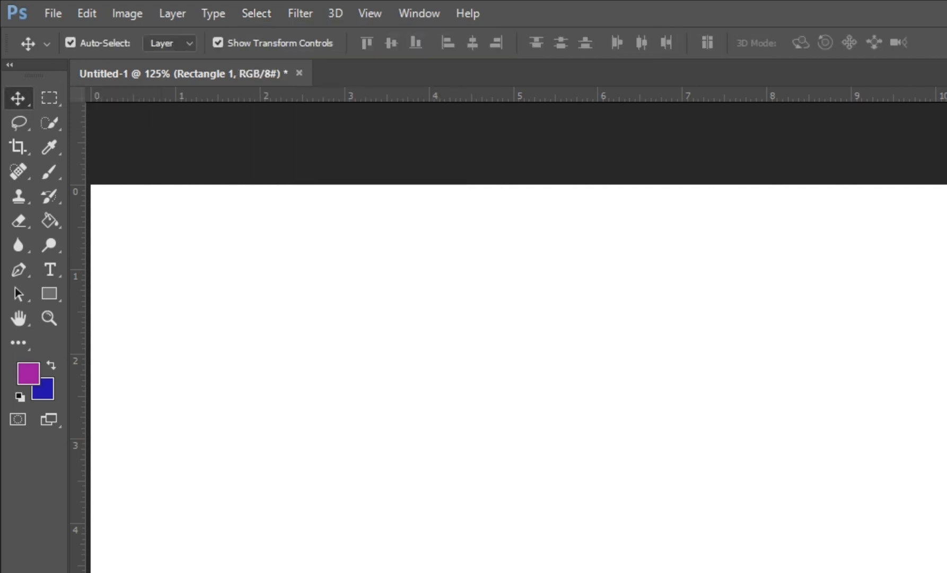